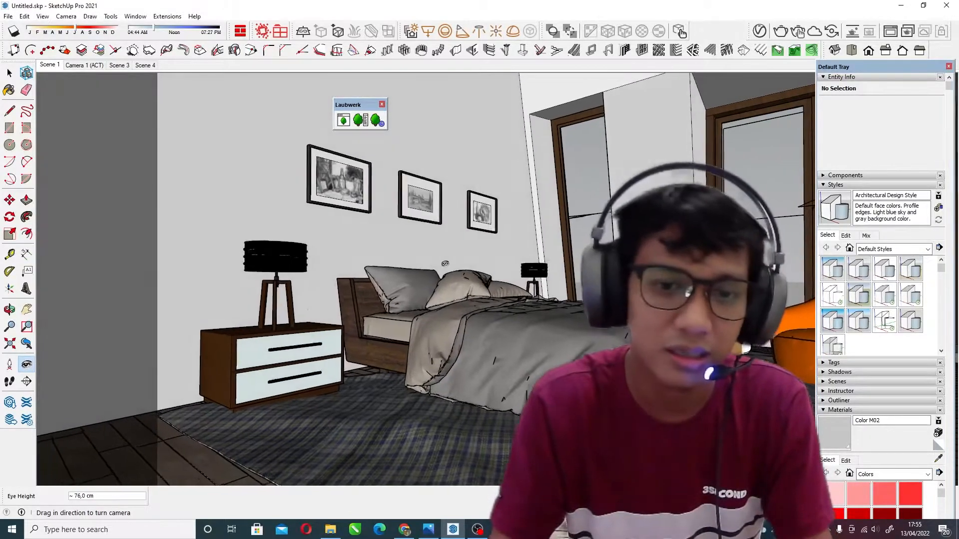
- Examine the attic bedroom's bed, nightstands, wall pictures and windows using Look Around and Walk
drag(403, 331, 443, 263)
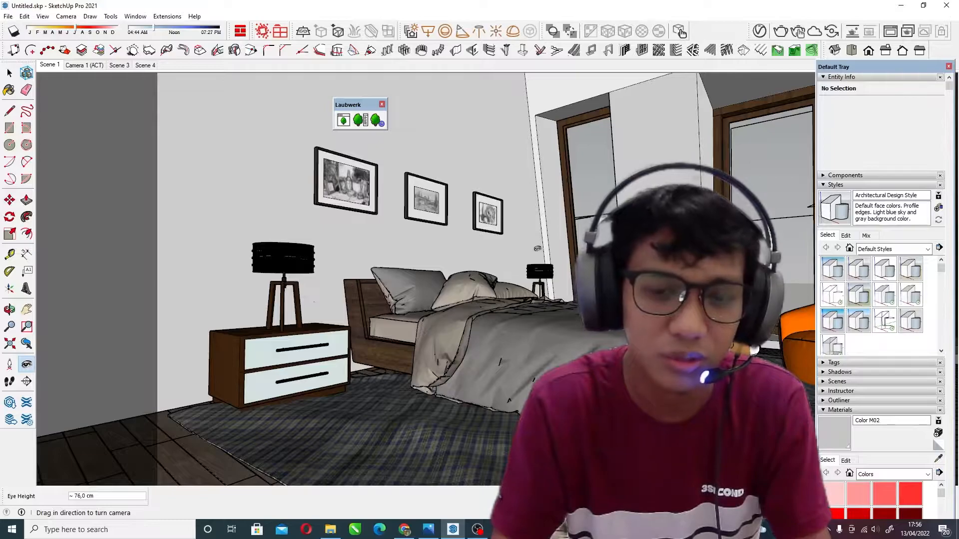
drag(350, 254, 507, 287)
middle_drag(507, 287, 532, 327)
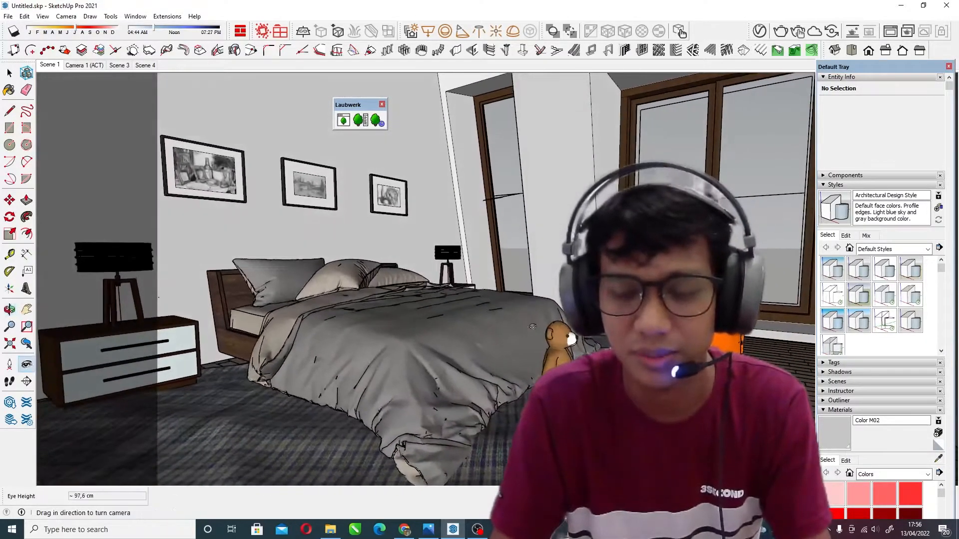
drag(570, 339, 516, 340)
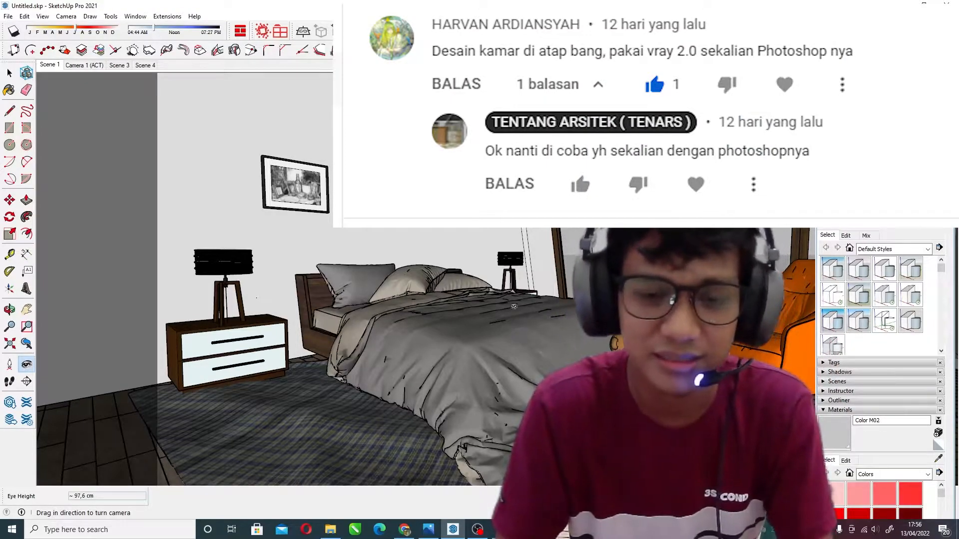
scroll(420, 288, up, 2)
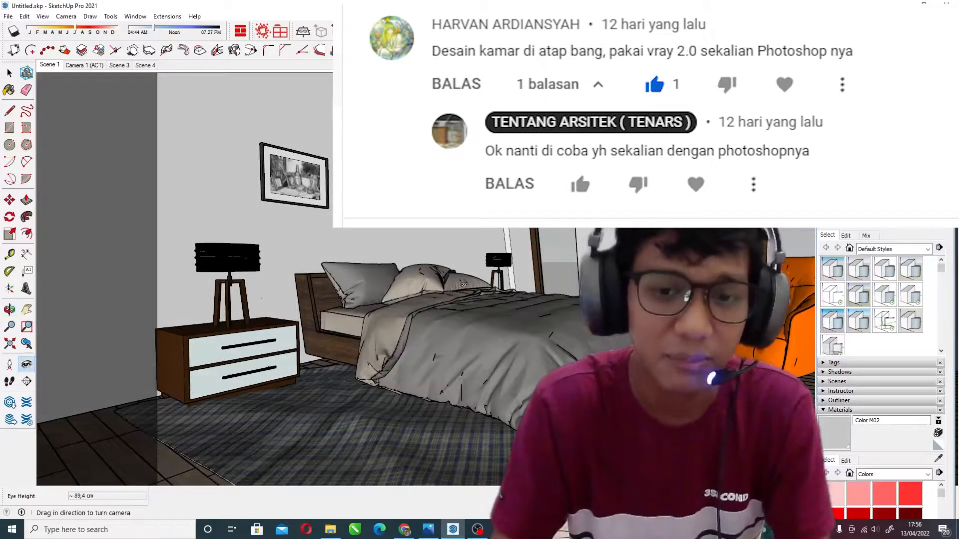
click(9, 382)
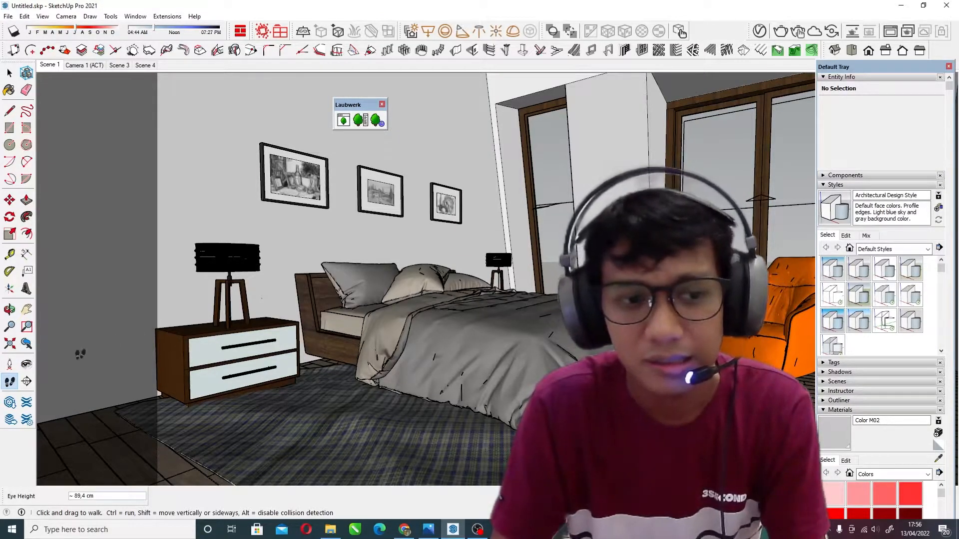
scroll(79, 354, up, 2)
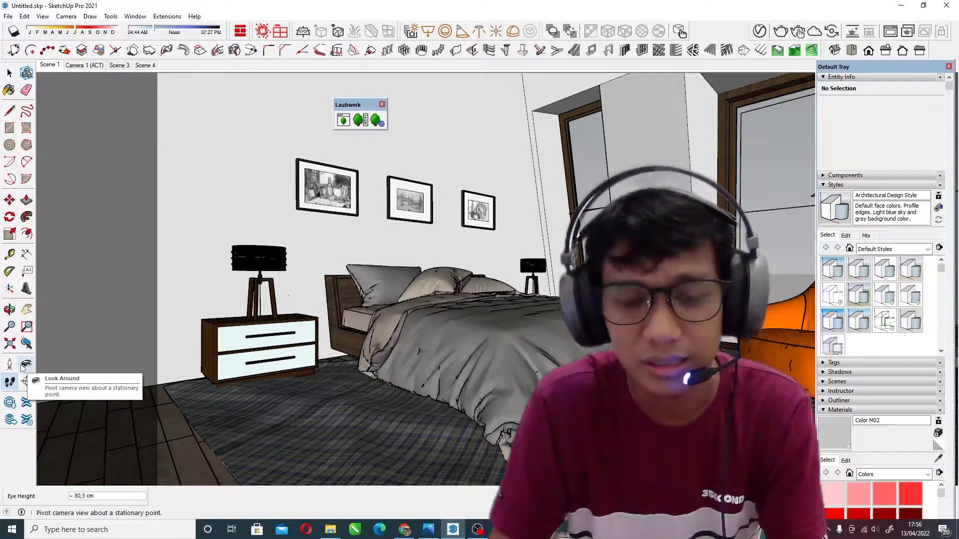
click(25, 365)
drag(649, 320, 670, 328)
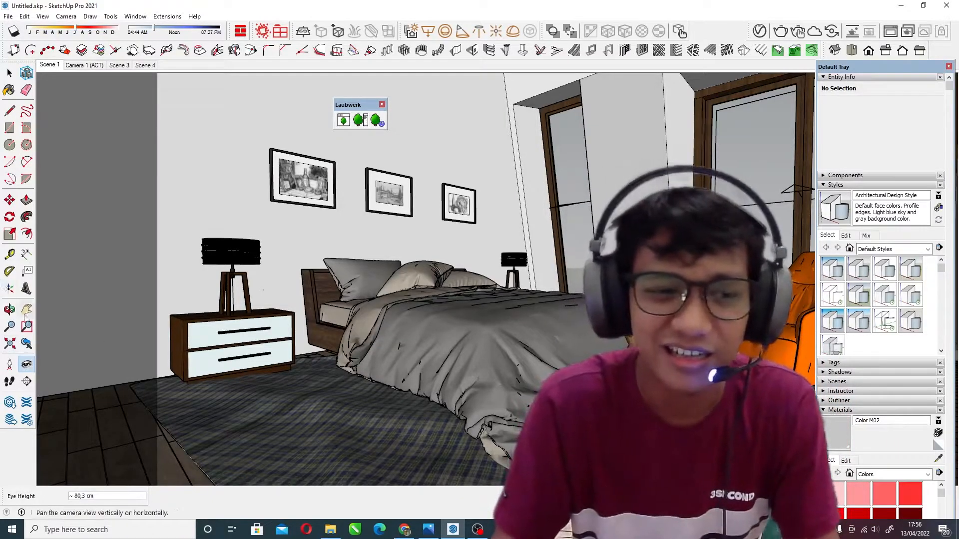
click(9, 381)
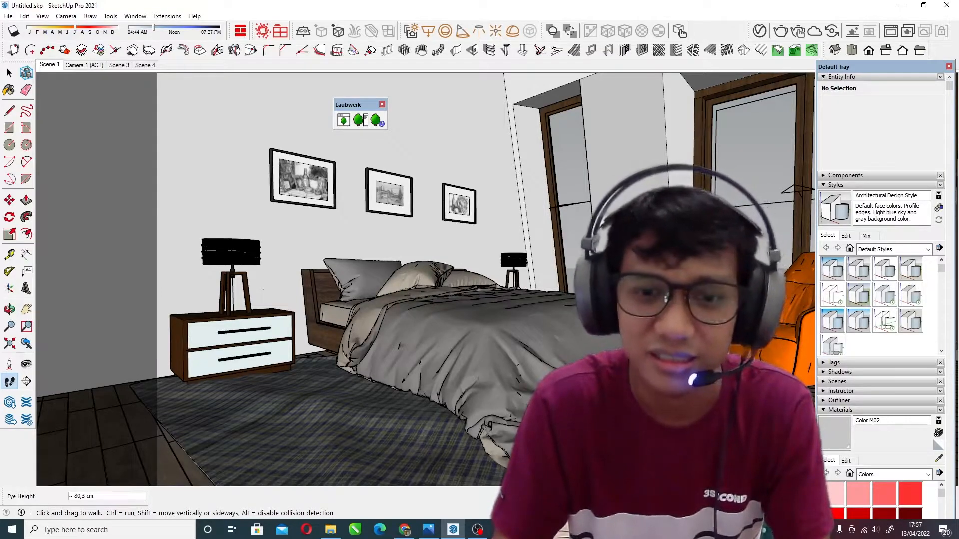
click(27, 366)
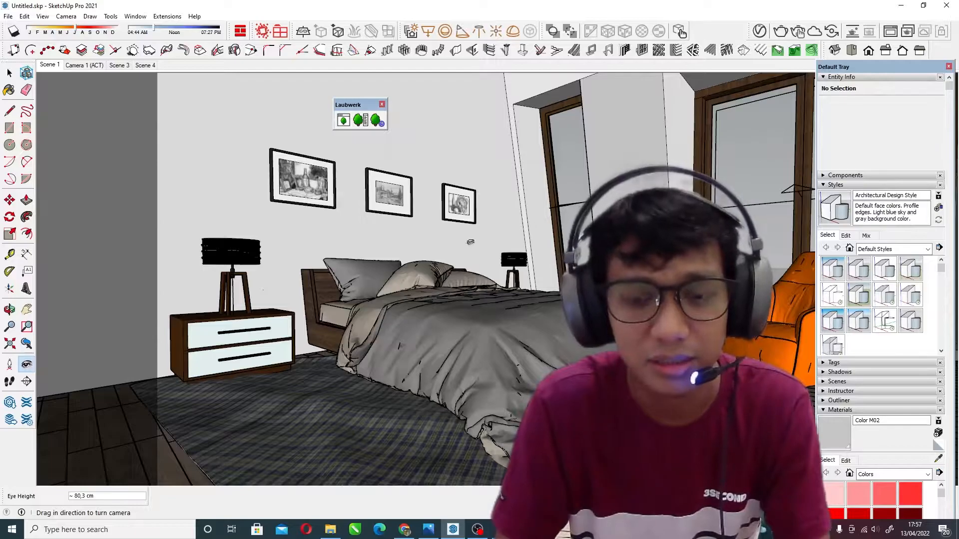
- Inspect the bedroom from different eye heights and angles, ending on the saved Scene 1 view
middle_drag(436, 280, 441, 284)
drag(345, 234, 333, 250)
middle_drag(434, 281, 454, 248)
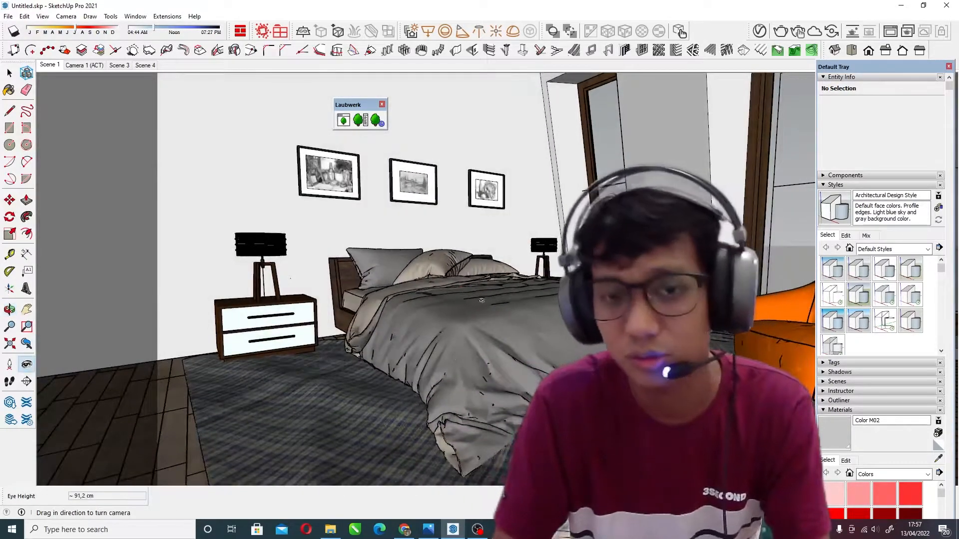
middle_click(428, 272)
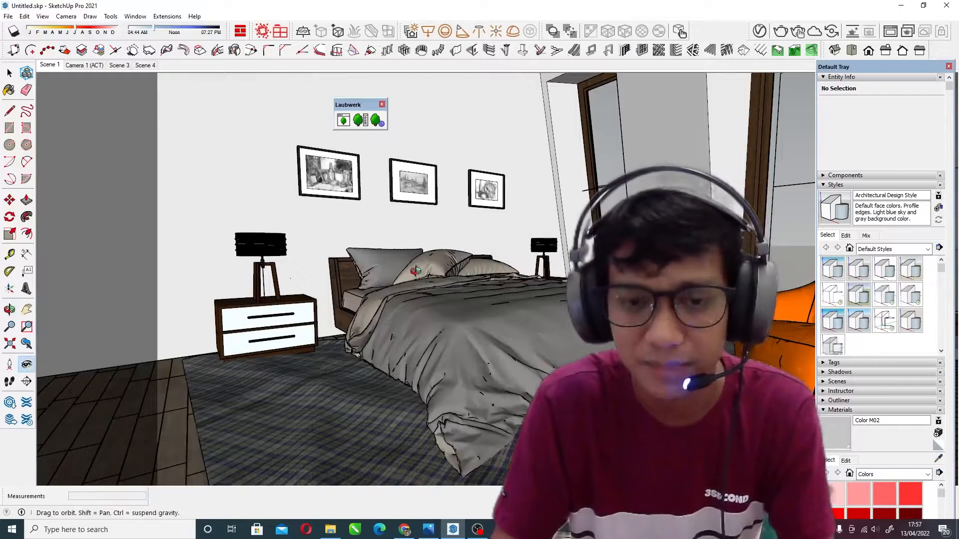
middle_drag(510, 299, 565, 322)
drag(564, 322, 545, 272)
middle_drag(543, 255, 518, 195)
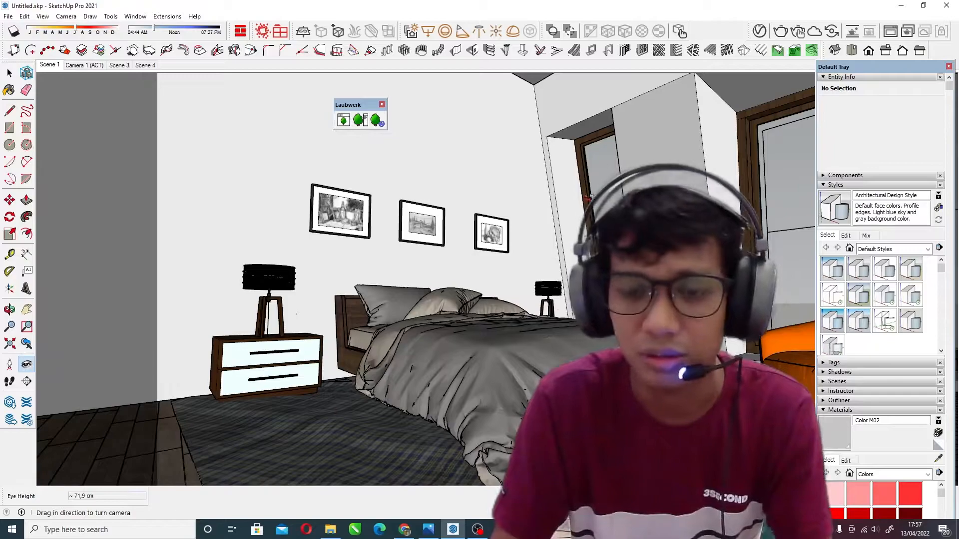
middle_drag(410, 279, 377, 307)
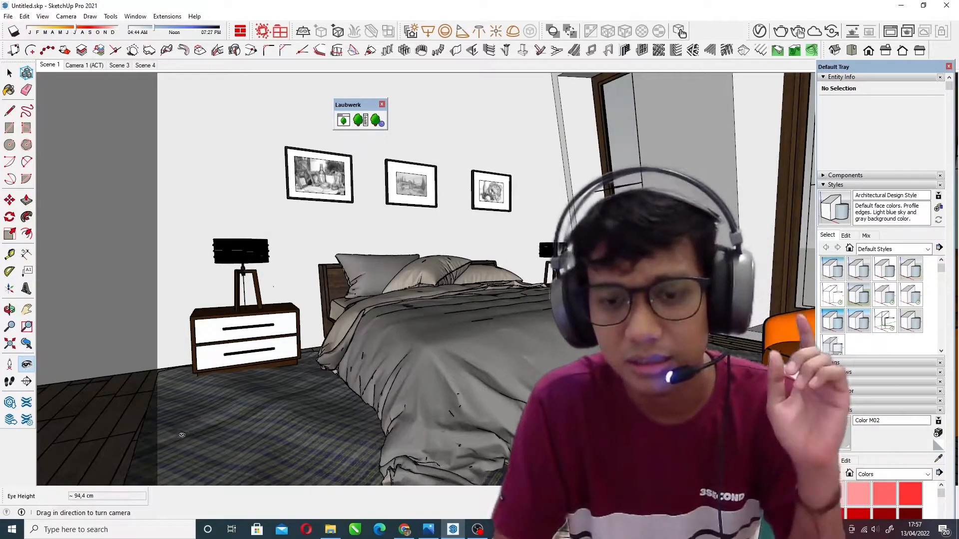
middle_drag(449, 304, 564, 298)
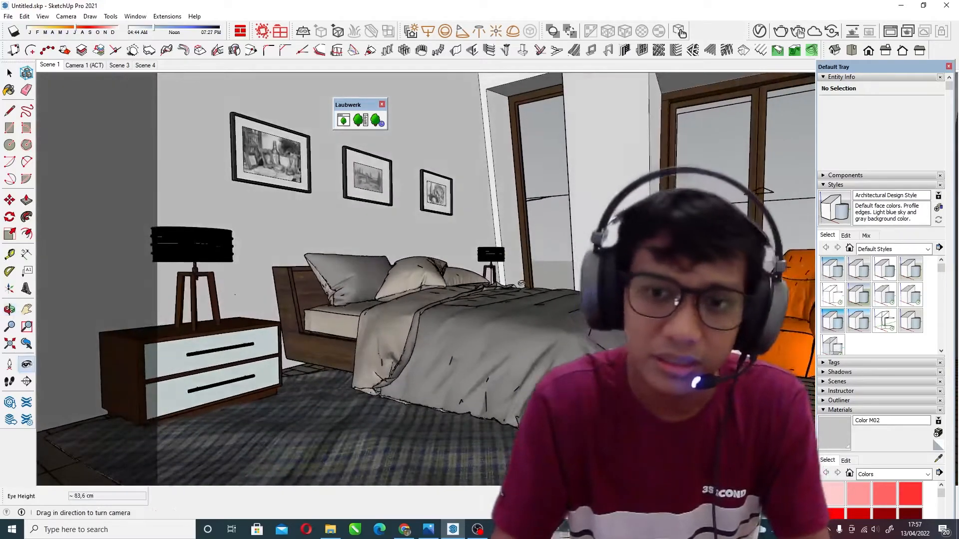
scroll(452, 250, up, 5)
middle_drag(452, 250, 459, 248)
scroll(469, 250, up, 2)
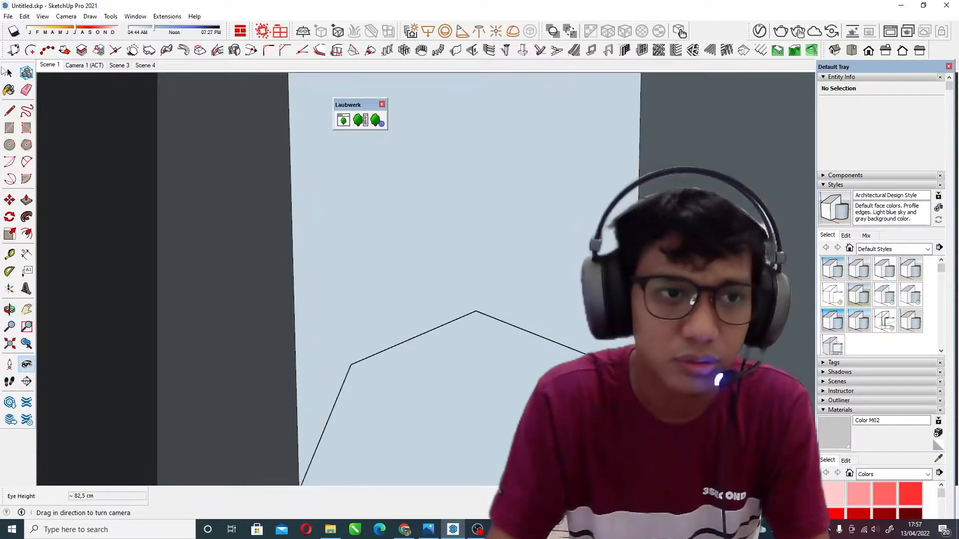
click(50, 66)
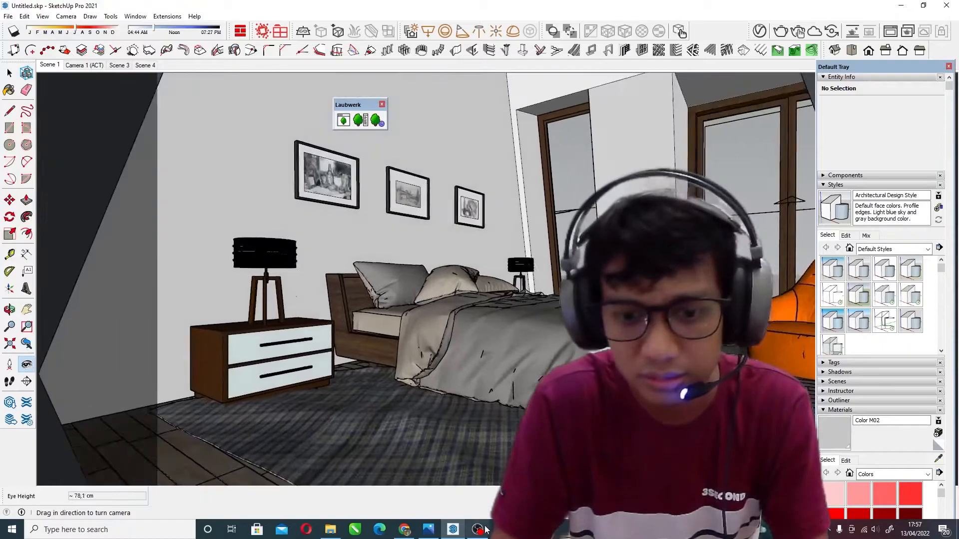
- Switch to OBS, shrink the Video Capture Device source toward the preview's lower-right corner, and return to SketchUp
click(478, 529)
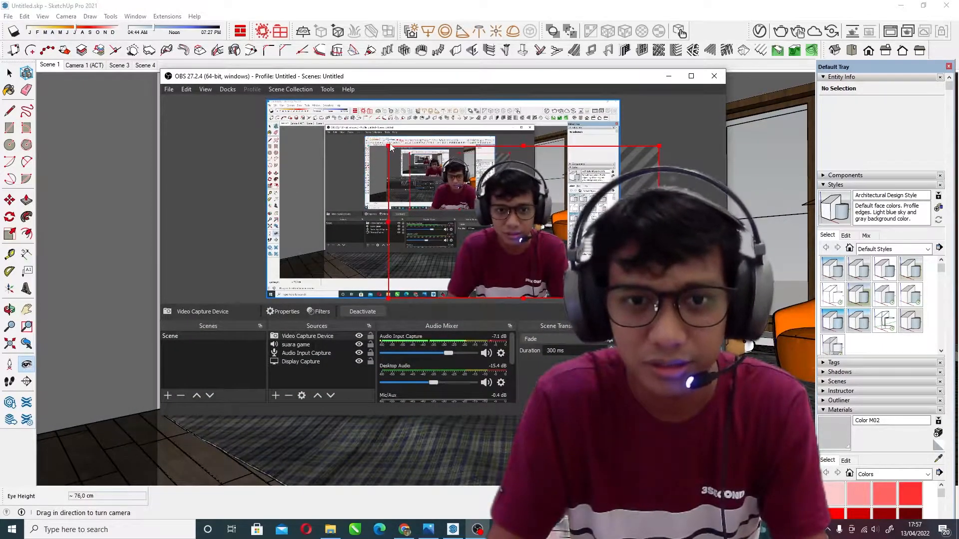
drag(391, 154, 580, 222)
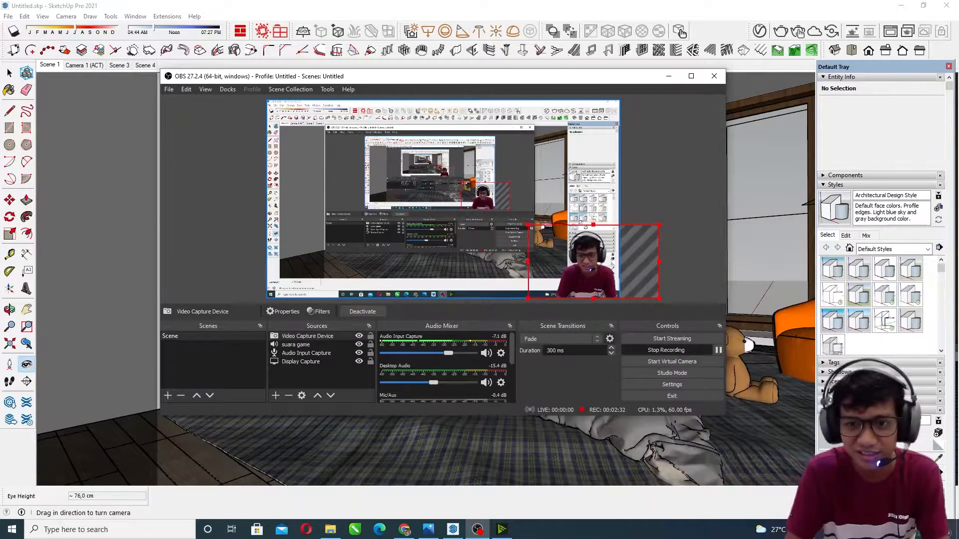
click(669, 76)
- View the headboard wall, ceiling, windows and bed from several angles
mouse_move(466, 297)
mouse_down()
mouse_move(465, 240)
mouse_move(535, 205)
mouse_move(590, 269)
mouse_move(579, 270)
mouse_move(615, 284)
mouse_move(512, 280)
mouse_move(549, 283)
mouse_move(517, 278)
mouse_move(462, 221)
mouse_up()
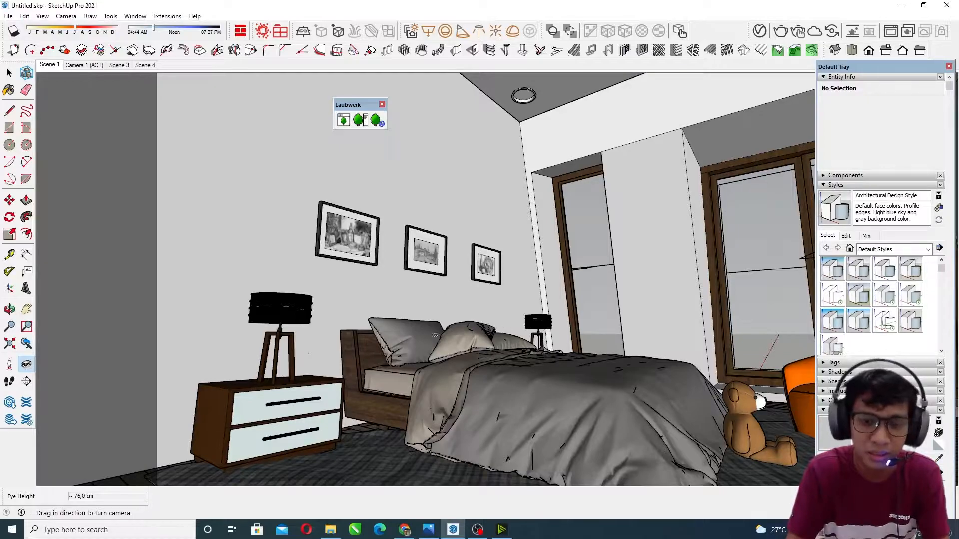
drag(595, 212, 625, 277)
mouse_move(625, 277)
middle_down()
mouse_move(562, 280)
mouse_move(572, 298)
mouse_move(463, 376)
middle_up()
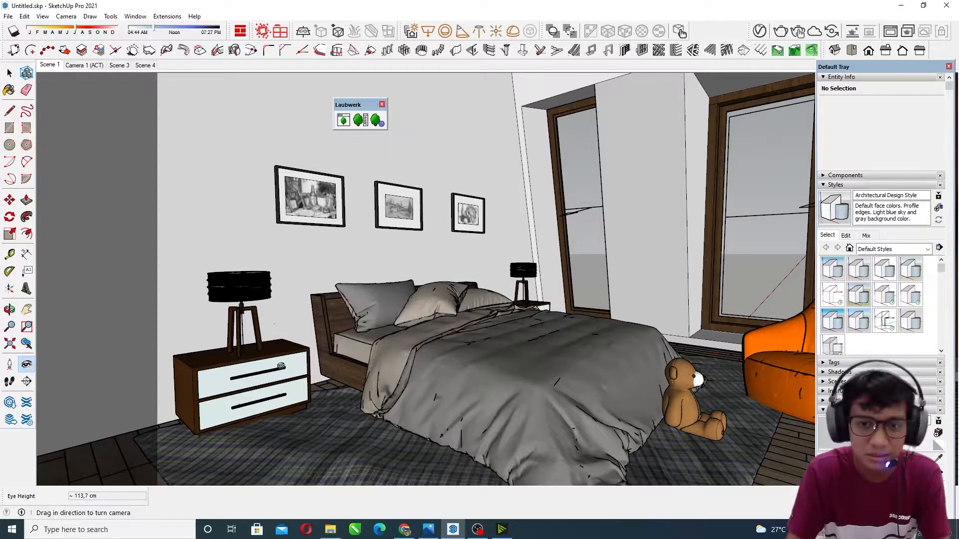
middle_drag(378, 360, 165, 379)
middle_drag(263, 368, 265, 324)
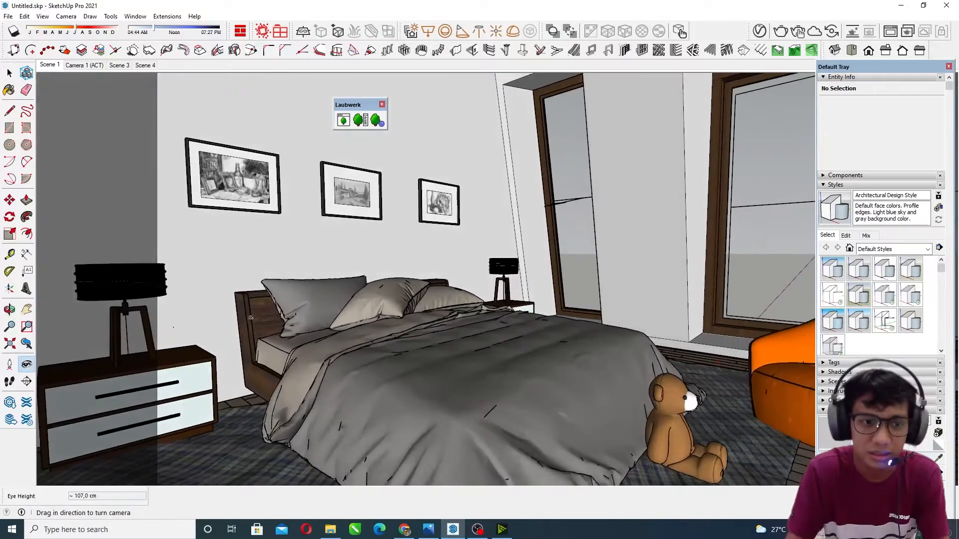
drag(365, 276, 277, 267)
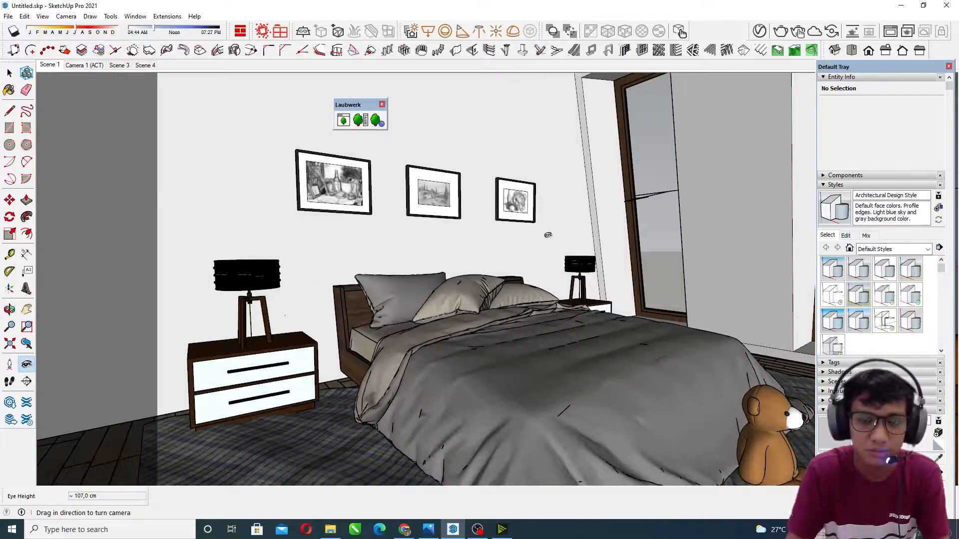
middle_drag(599, 255, 616, 274)
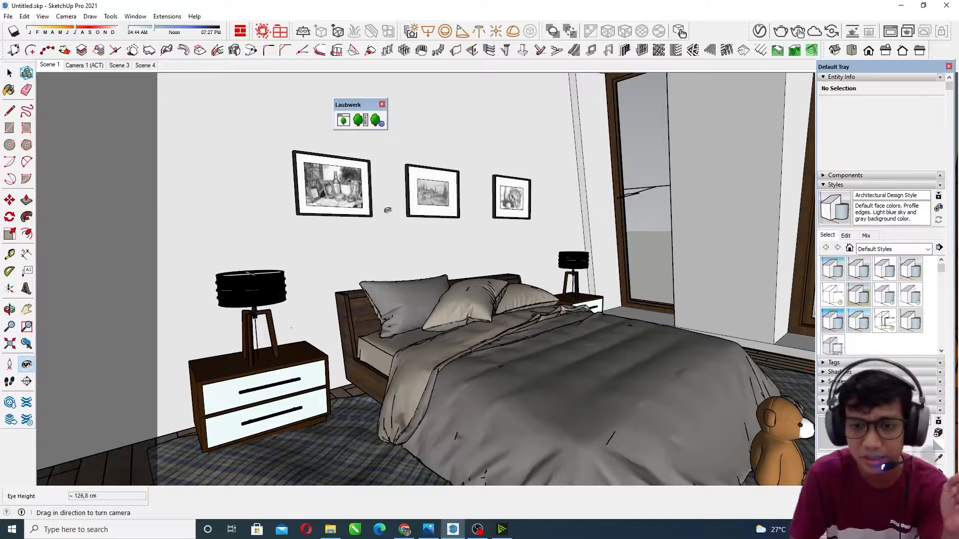
middle_drag(674, 262, 670, 248)
drag(410, 335, 489, 262)
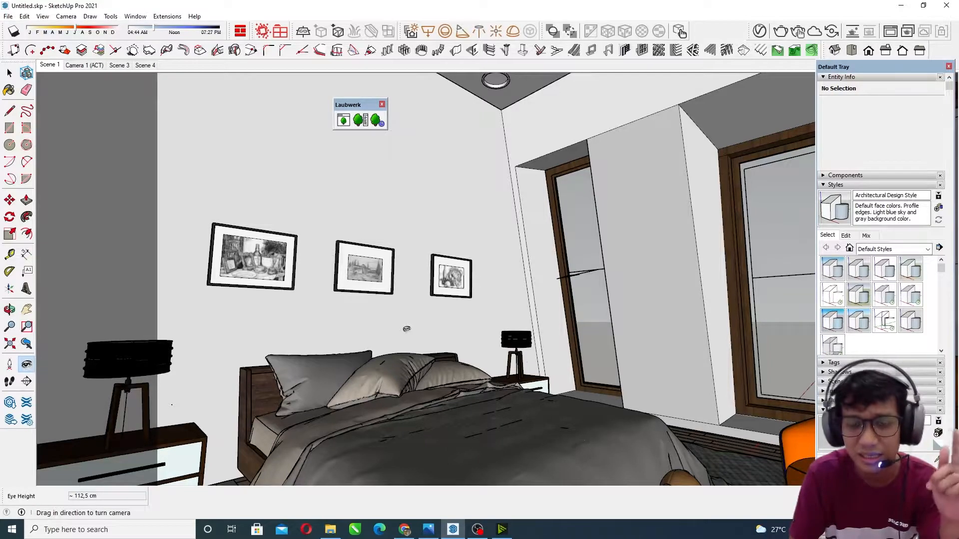
- Examine the wood plank floor, plaid rug, teddy bear and orange armchair up close
drag(407, 331, 690, 308)
scroll(690, 308, up, 6)
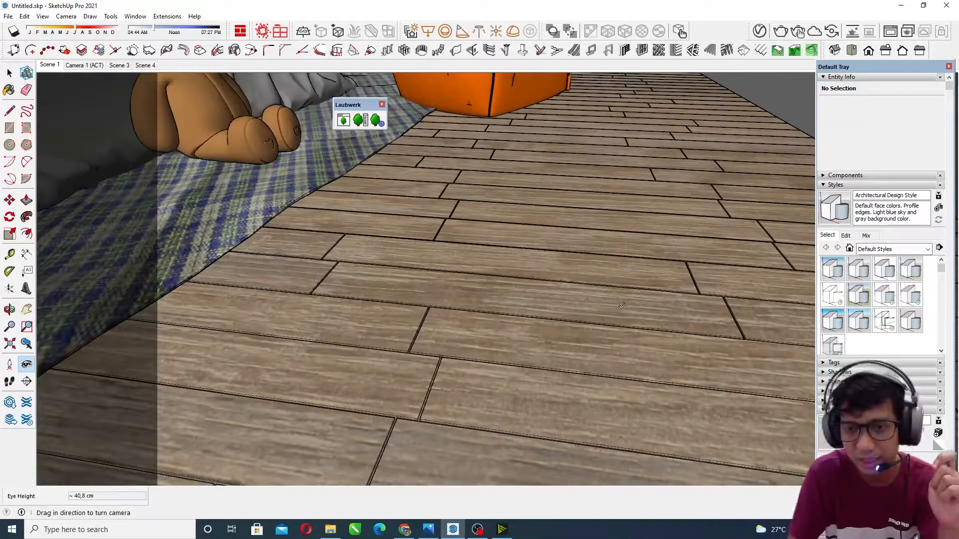
scroll(537, 271, down, 3)
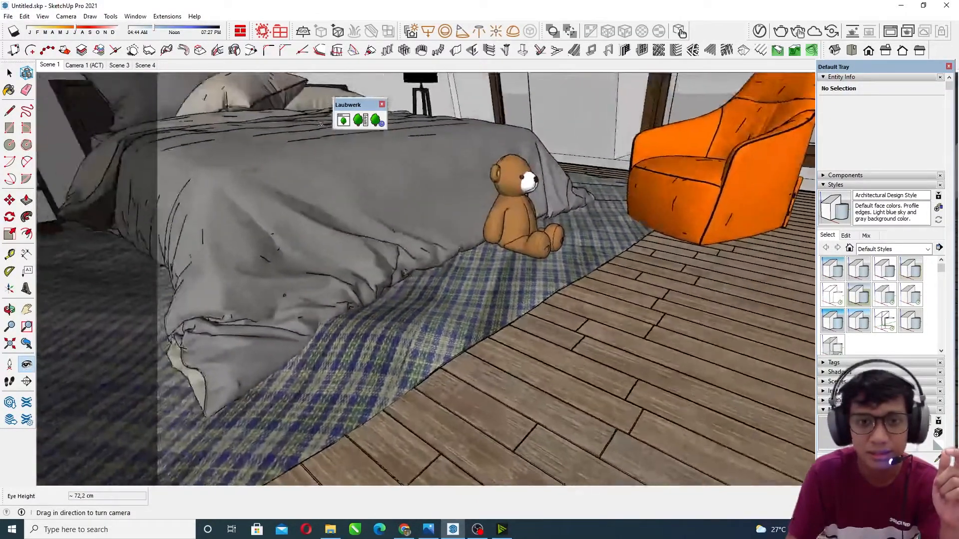
drag(320, 124, 222, 53)
middle_drag(505, 220, 543, 232)
drag(544, 232, 470, 176)
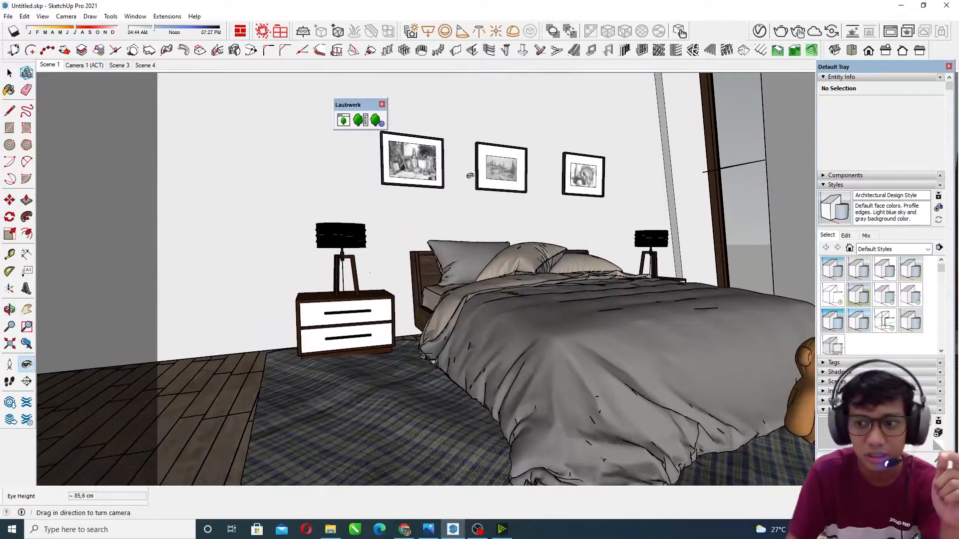
- Sample the bedroom wall's material with the Paint Bucket and undock the Default Tray
key(b)
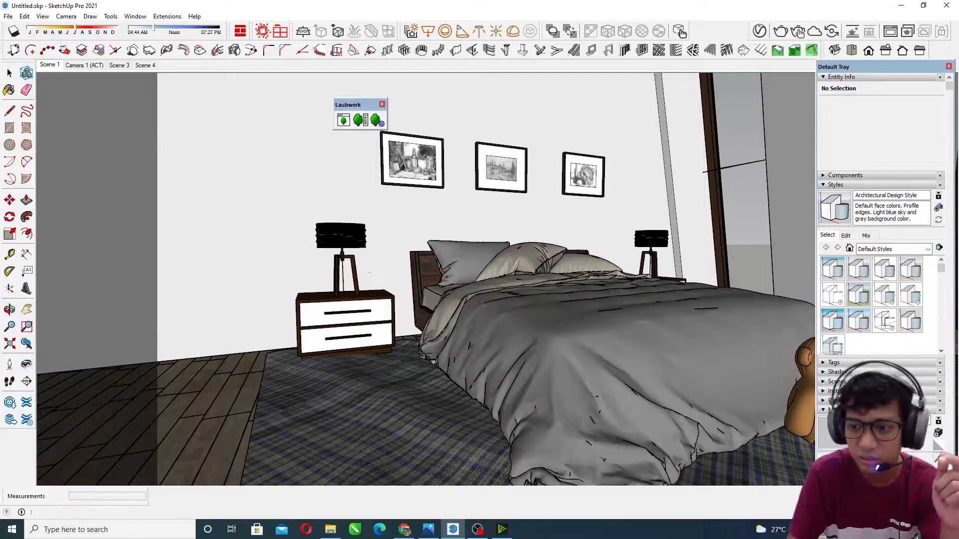
key(alt)
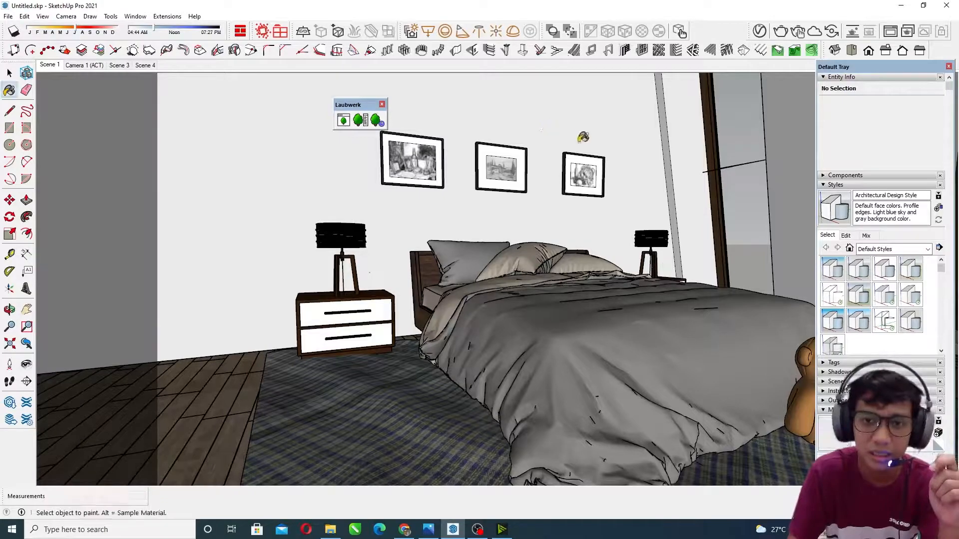
drag(895, 67, 738, 21)
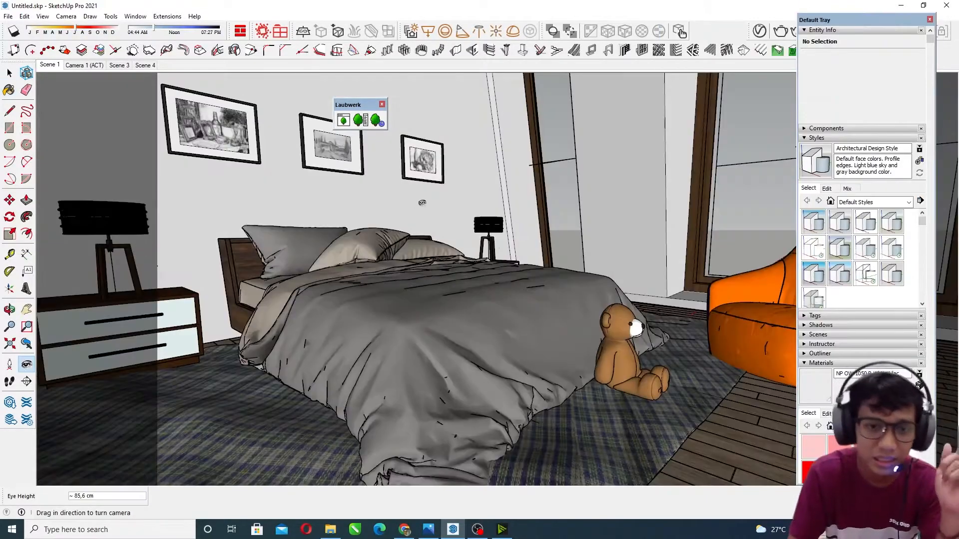
- Look over the white wall, pictures and bed, shifting the floating Default Tray slightly
drag(447, 213, 369, 203)
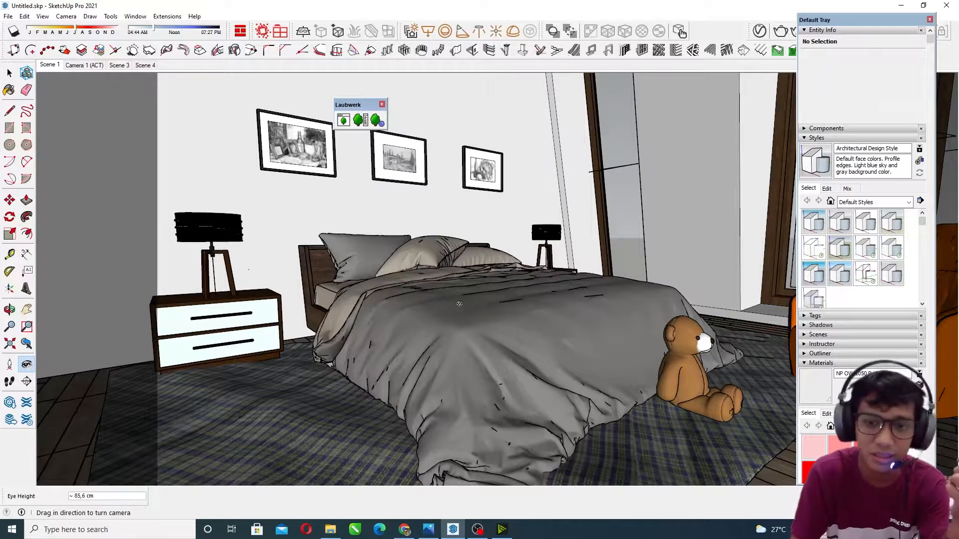
drag(458, 304, 438, 274)
middle_drag(516, 251, 548, 250)
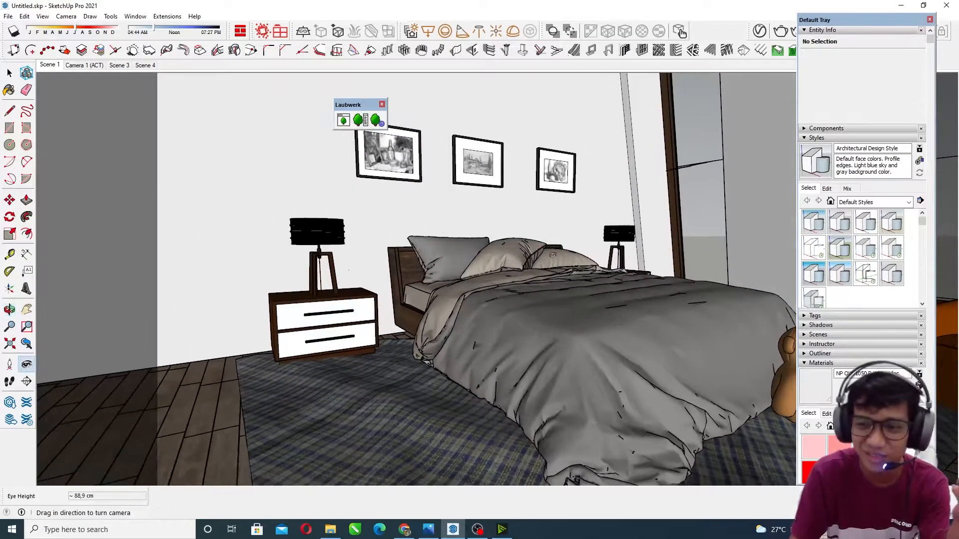
mouse_move(861, 20)
mouse_down()
mouse_move(884, 11)
mouse_move(827, 22)
mouse_up()
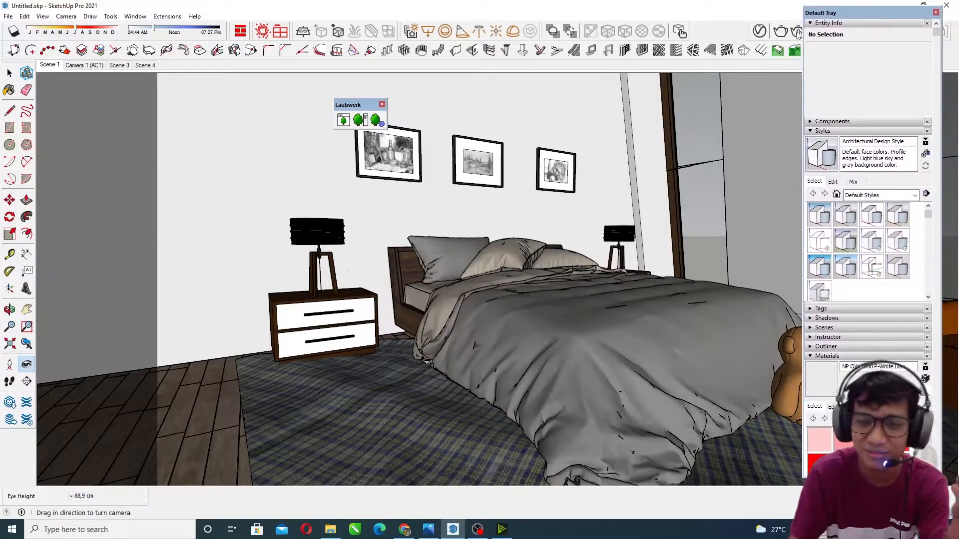
drag(549, 186, 514, 199)
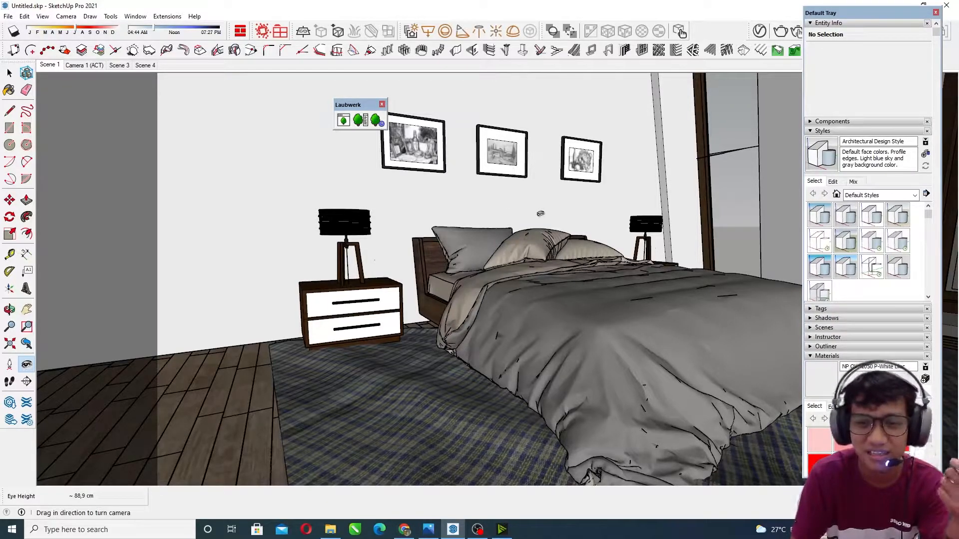
drag(541, 213, 511, 207)
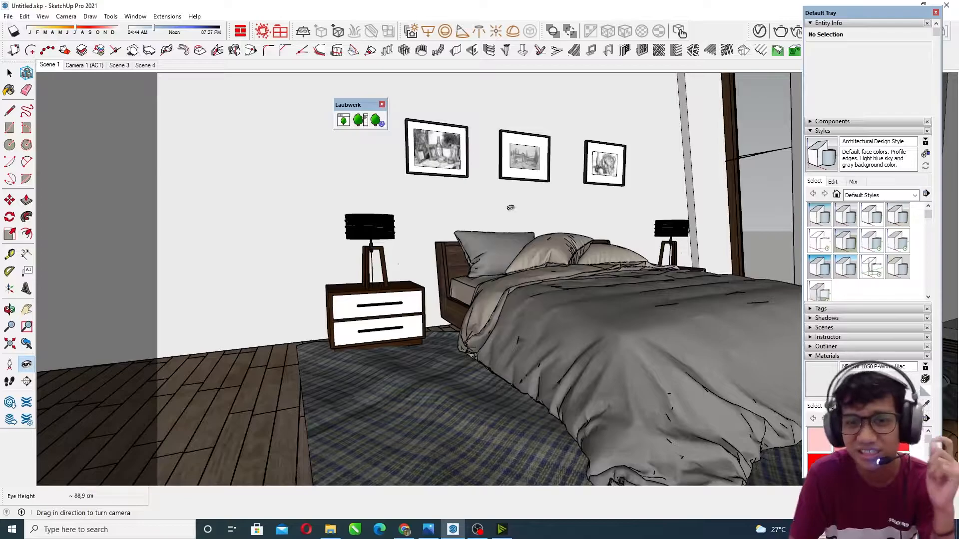
- Look over the headboard wall with its three pictures, the nightstand, the lamps and the bed
drag(510, 207, 529, 151)
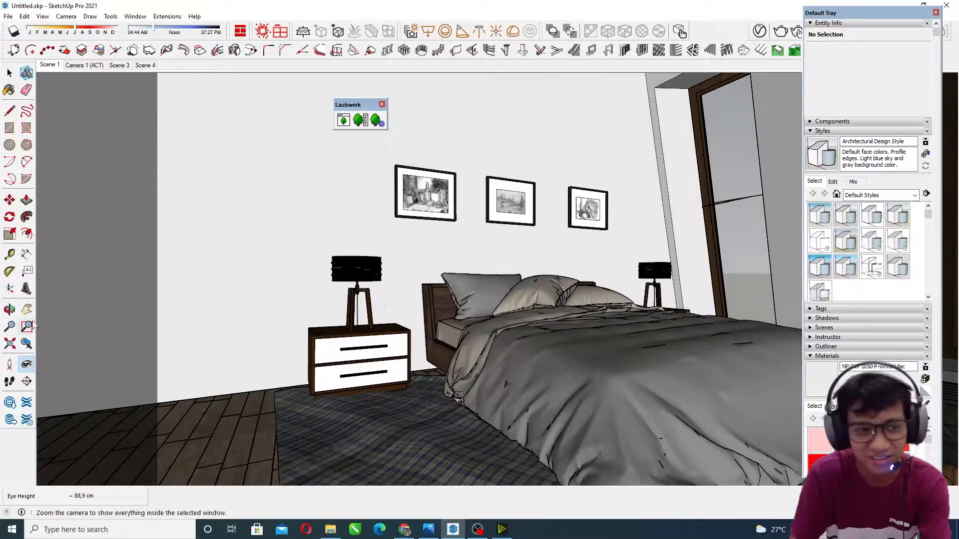
drag(527, 147, 699, 225)
drag(549, 240, 390, 236)
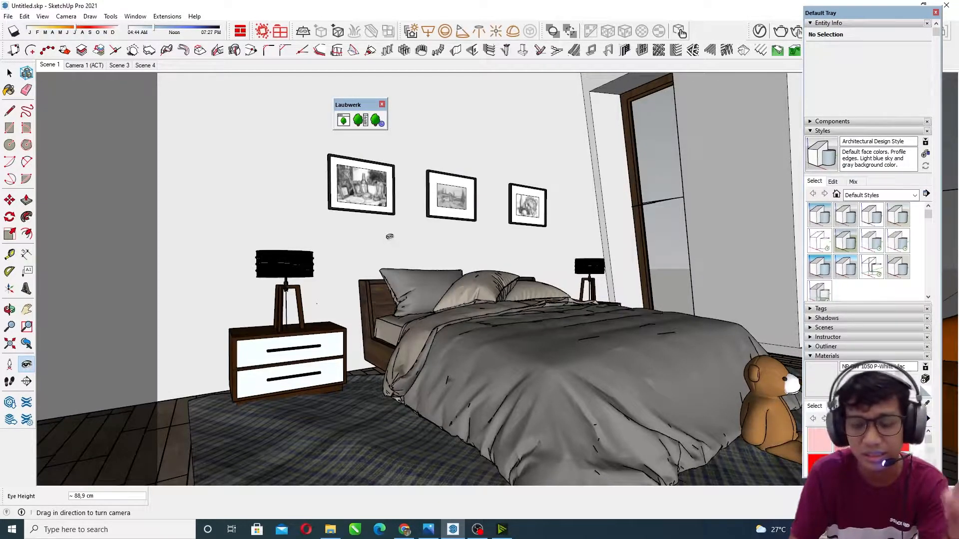
drag(390, 236, 372, 176)
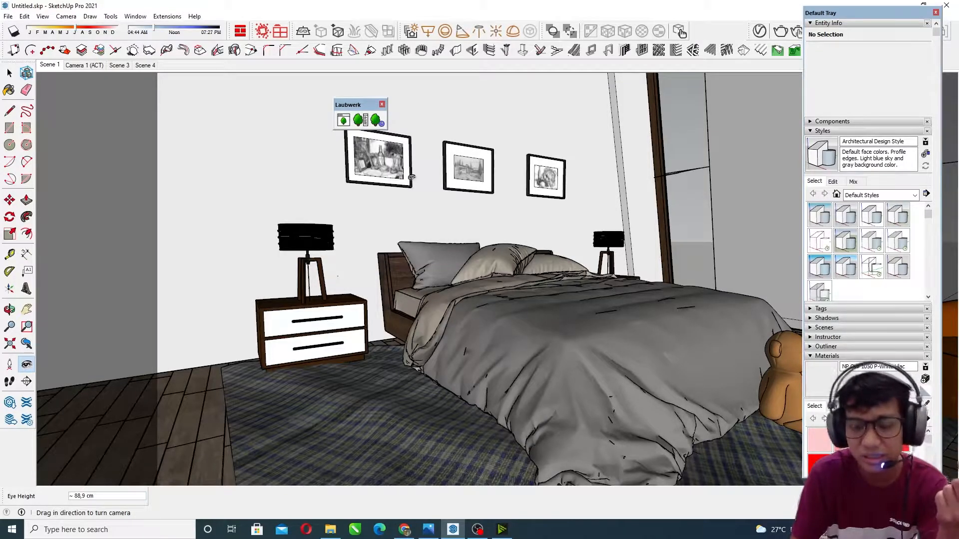
drag(486, 224, 717, 275)
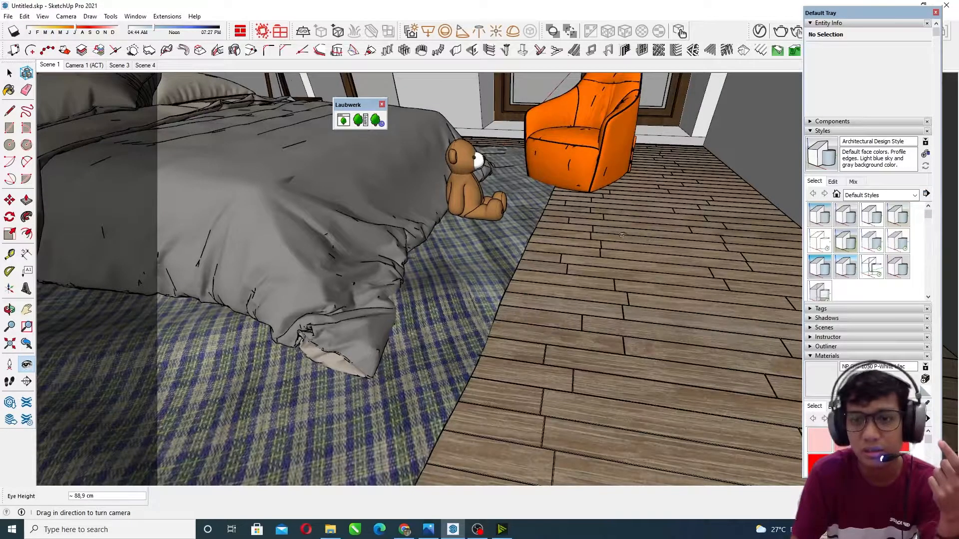
- Examine the plaid rug, wood plank floor, teddy bear and orange armchair at the foot of the bed
middle_drag(380, 277, 594, 262)
drag(595, 209, 617, 260)
middle_drag(618, 260, 460, 285)
drag(635, 182, 397, 294)
middle_drag(397, 294, 325, 298)
scroll(452, 257, up, 2)
drag(670, 300, 371, 198)
drag(591, 250, 542, 274)
key(o)
middle_drag(542, 275, 514, 280)
drag(564, 320, 359, 250)
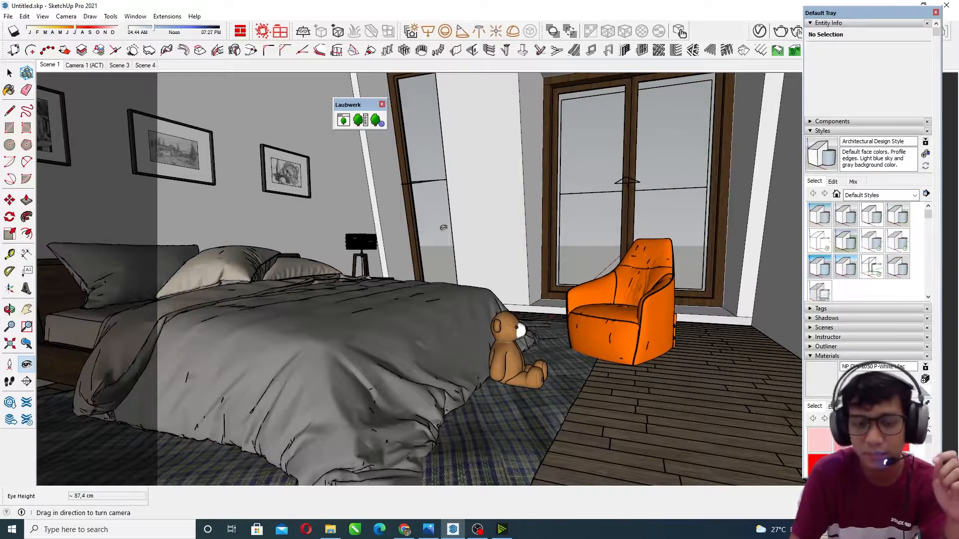
drag(624, 304, 615, 377)
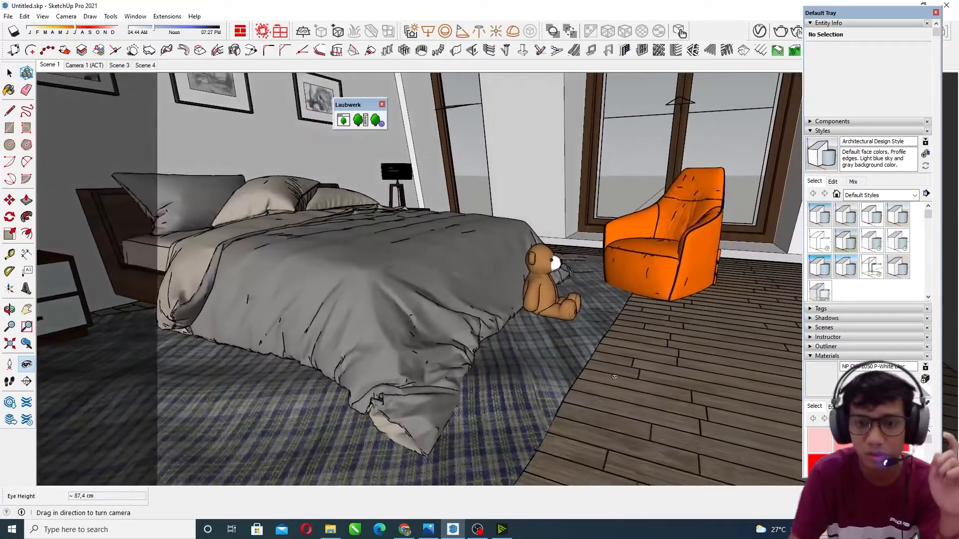
- Inspect the two wood-framed windows, their recesses and the white wall section between them from several heights
middle_drag(617, 353, 456, 290)
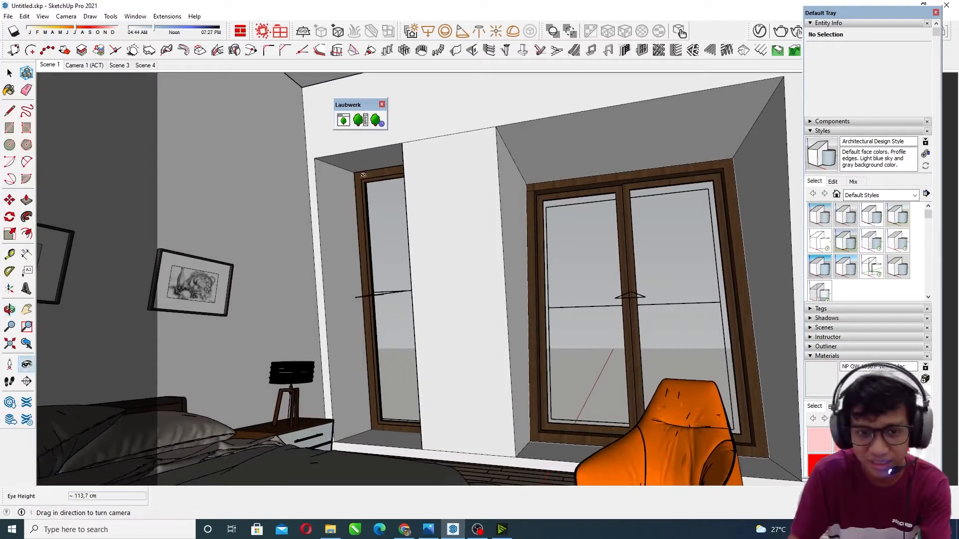
middle_drag(546, 194, 628, 247)
middle_drag(494, 399, 530, 410)
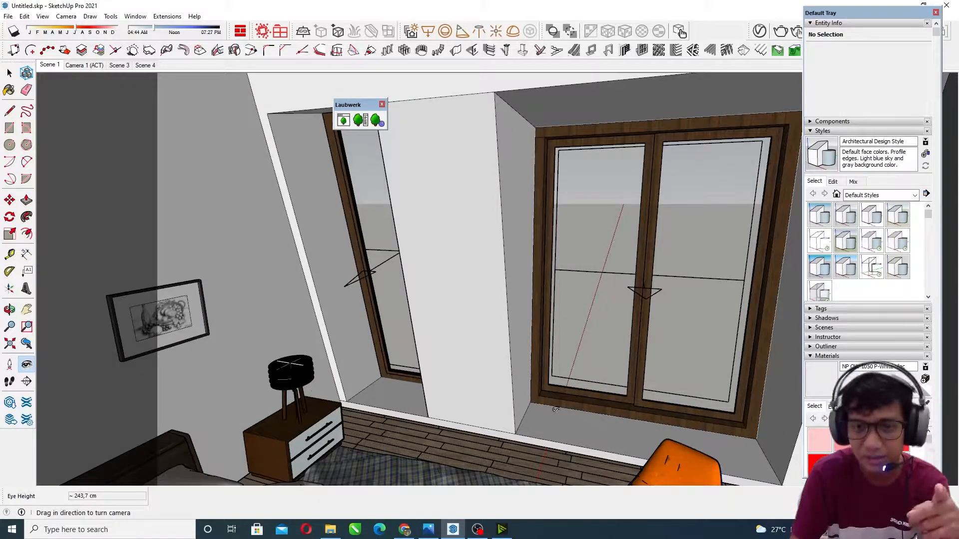
middle_drag(555, 411, 512, 349)
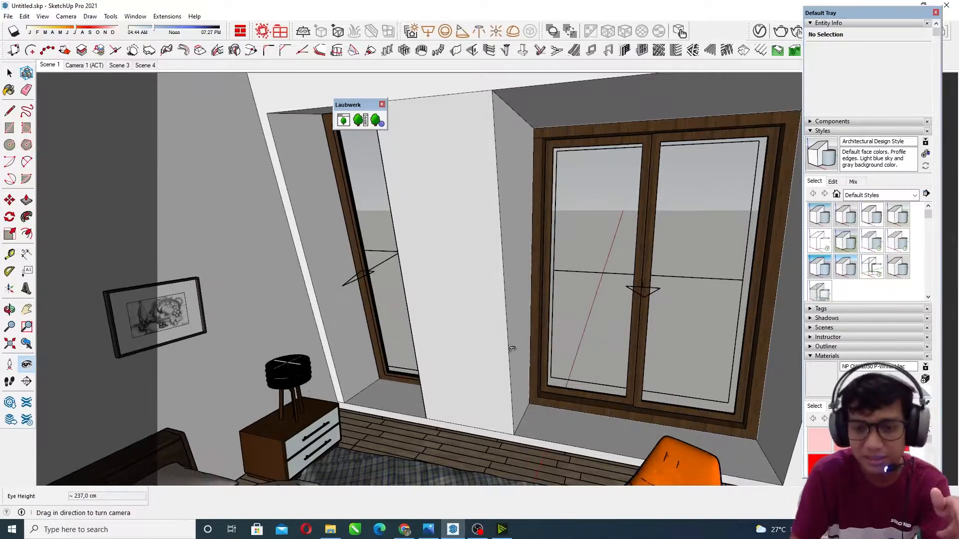
middle_drag(497, 413, 598, 344)
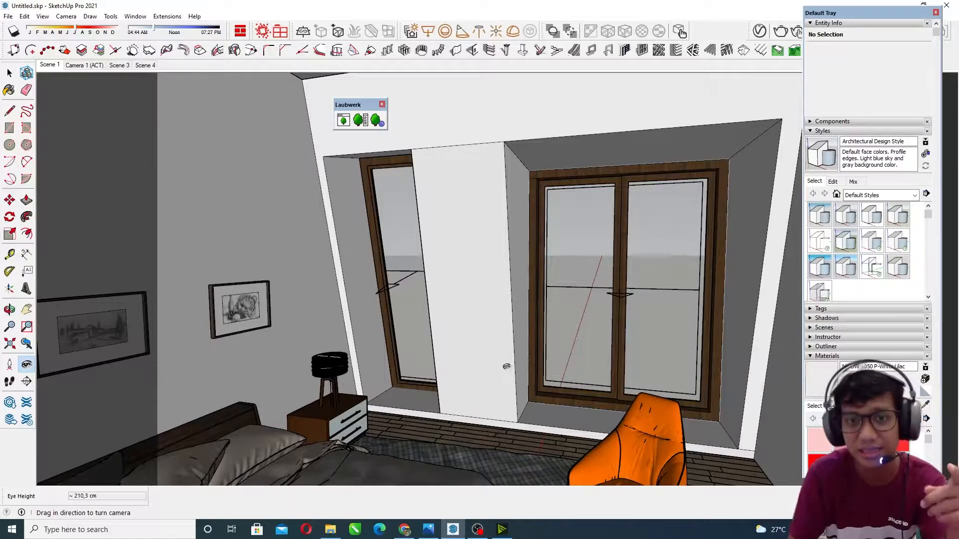
middle_drag(488, 370, 465, 368)
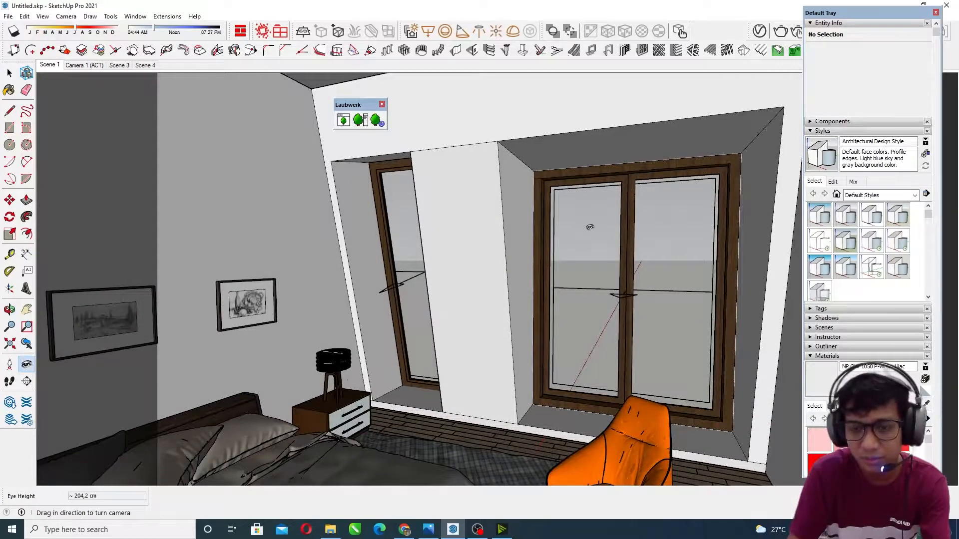
middle_drag(514, 296, 481, 304)
middle_drag(554, 297, 636, 160)
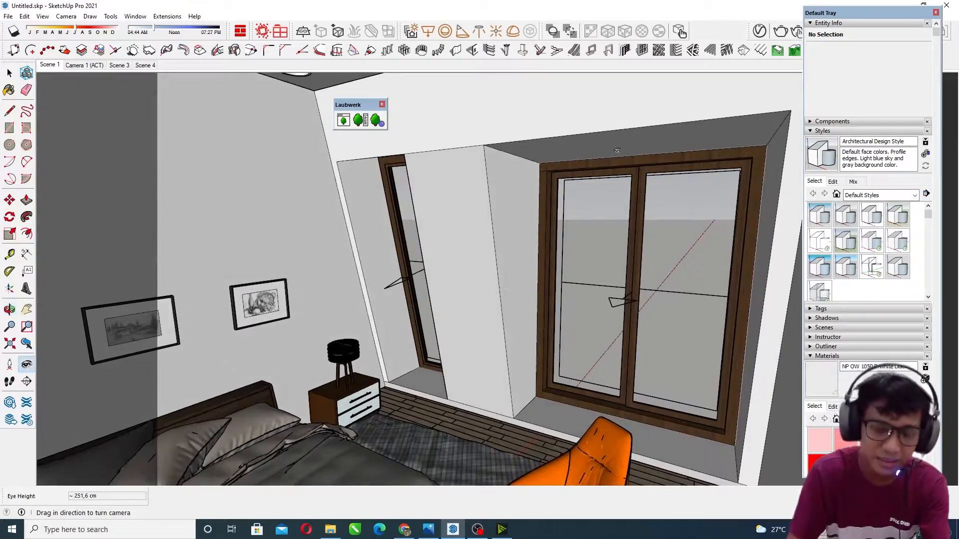
middle_drag(521, 378, 561, 360)
middle_drag(603, 308, 479, 364)
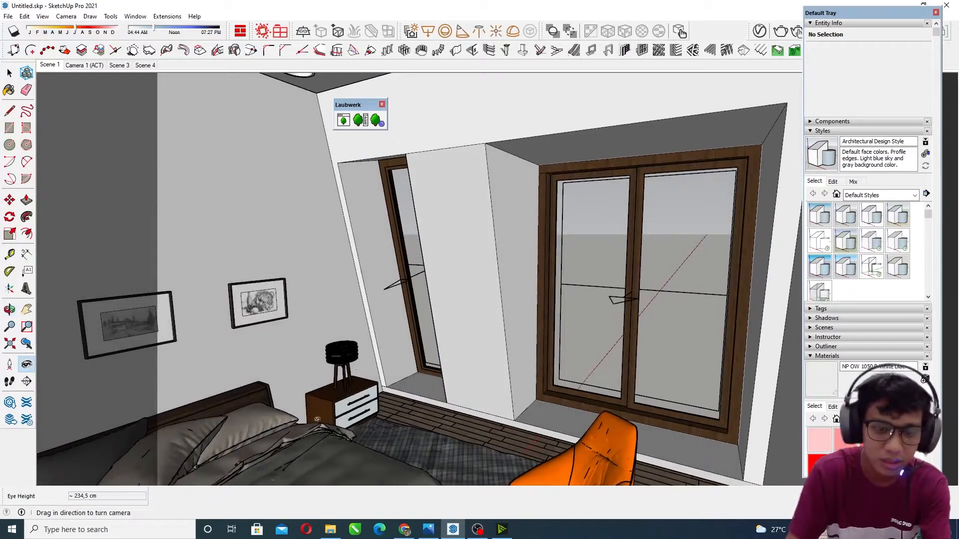
- View the bed, rug, armchair and windows together from above, both close up and from farther back
drag(453, 280, 385, 355)
middle_drag(406, 355, 435, 340)
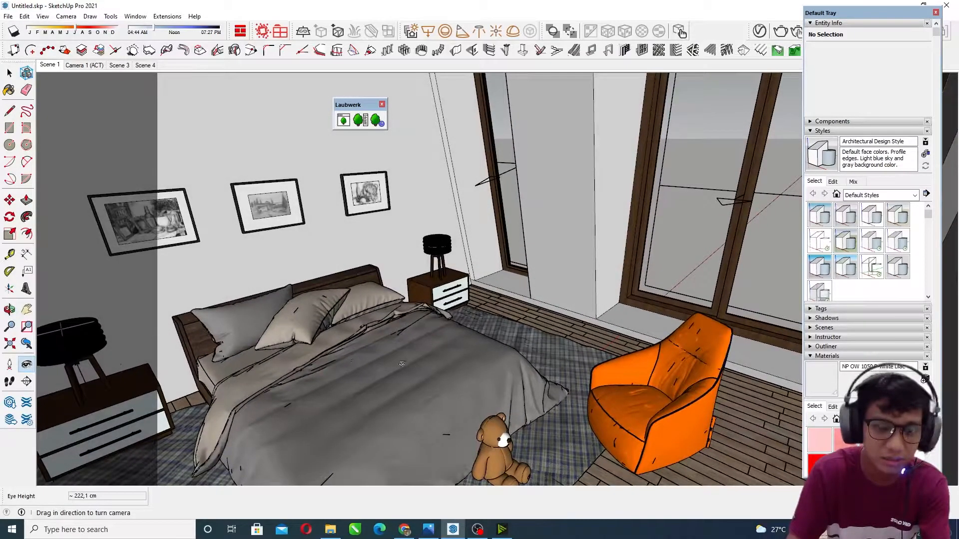
middle_drag(489, 345, 597, 314)
scroll(621, 301, up, 3)
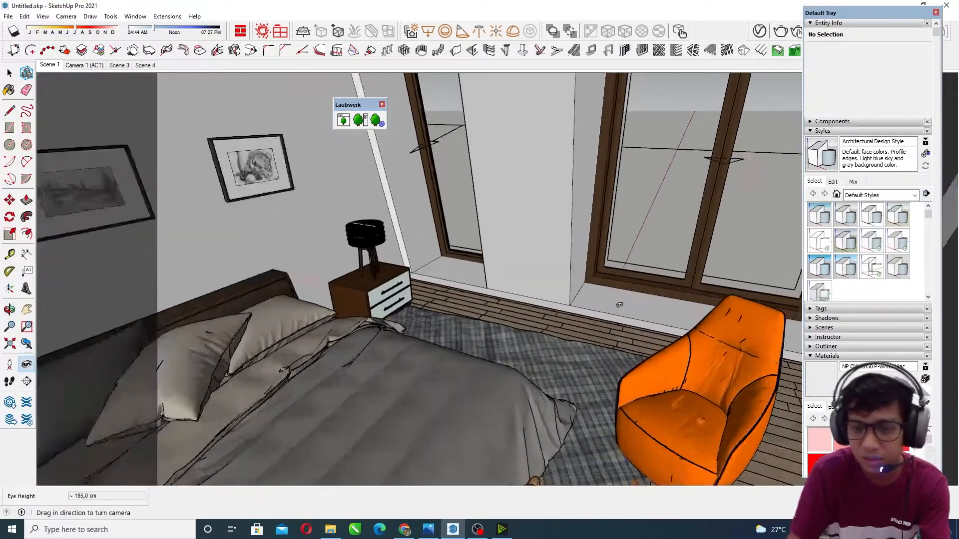
scroll(622, 299, up, 3)
scroll(480, 276, down, 4)
scroll(594, 304, down, 2)
middle_drag(594, 302, 646, 125)
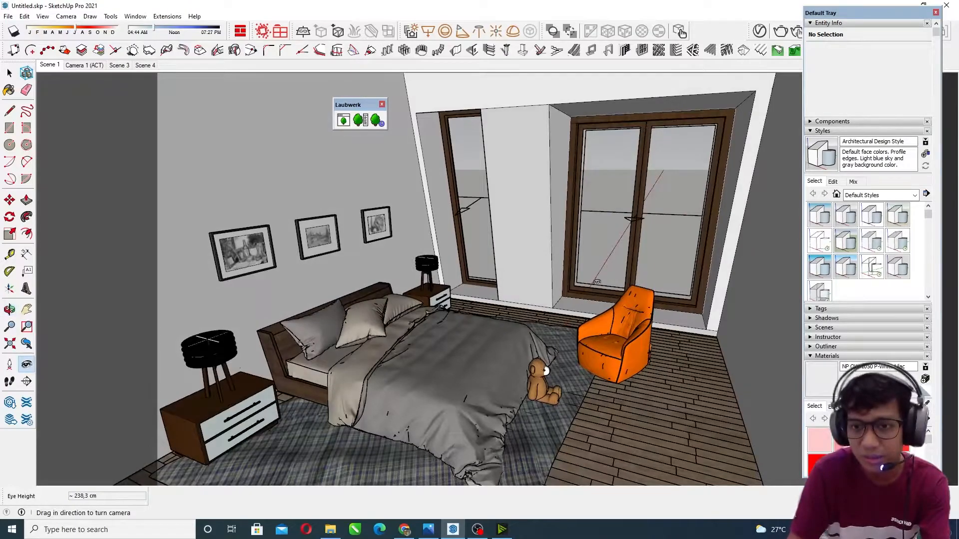
middle_drag(596, 280, 589, 295)
scroll(587, 294, up, 5)
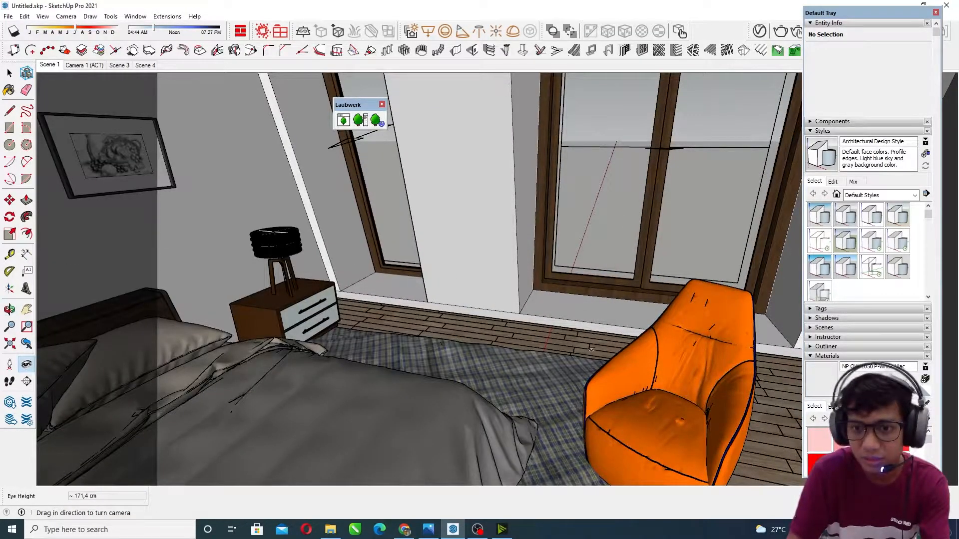
- Examine the double window above the armchair, including its sill and the floor below
middle_drag(602, 320, 505, 360)
drag(505, 360, 601, 348)
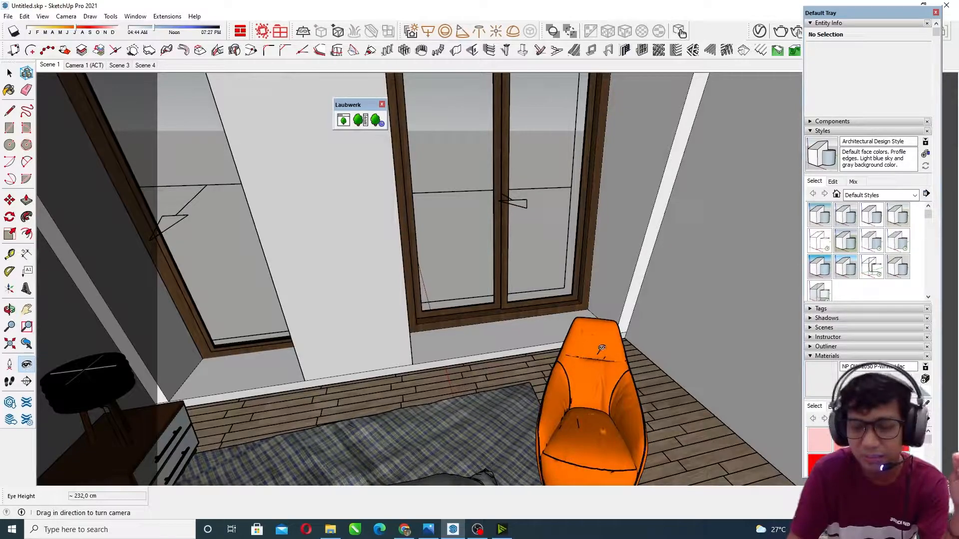
drag(601, 348, 588, 340)
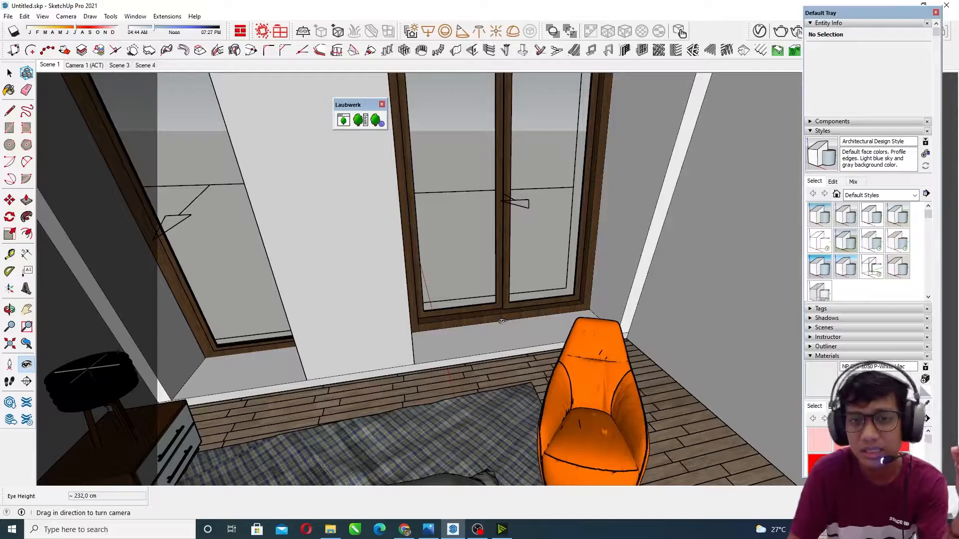
middle_drag(492, 342, 469, 327)
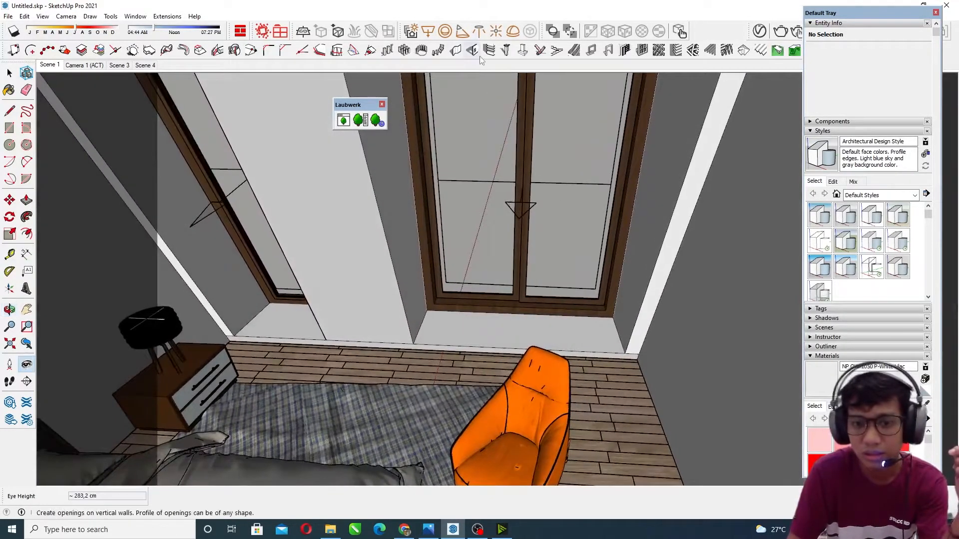
middle_drag(462, 281, 513, 101)
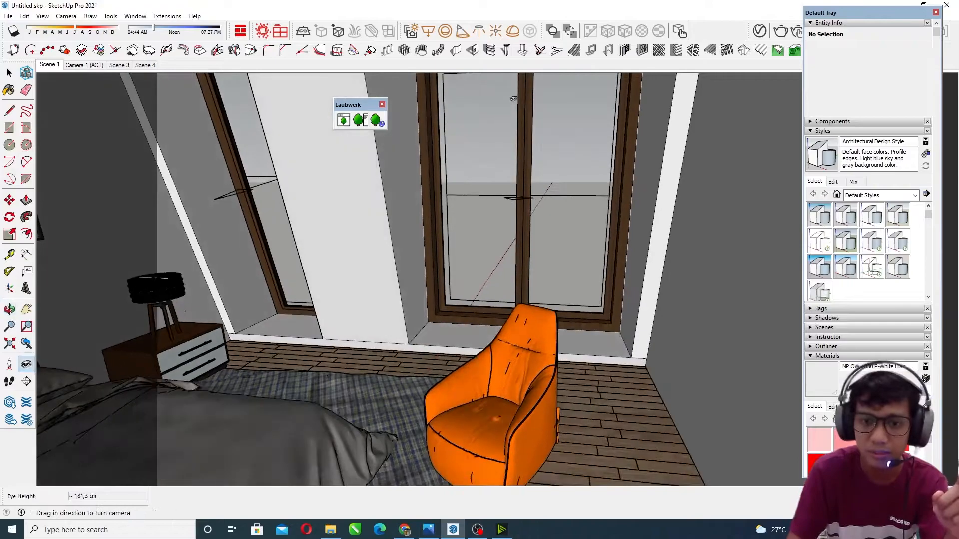
middle_drag(431, 374, 425, 339)
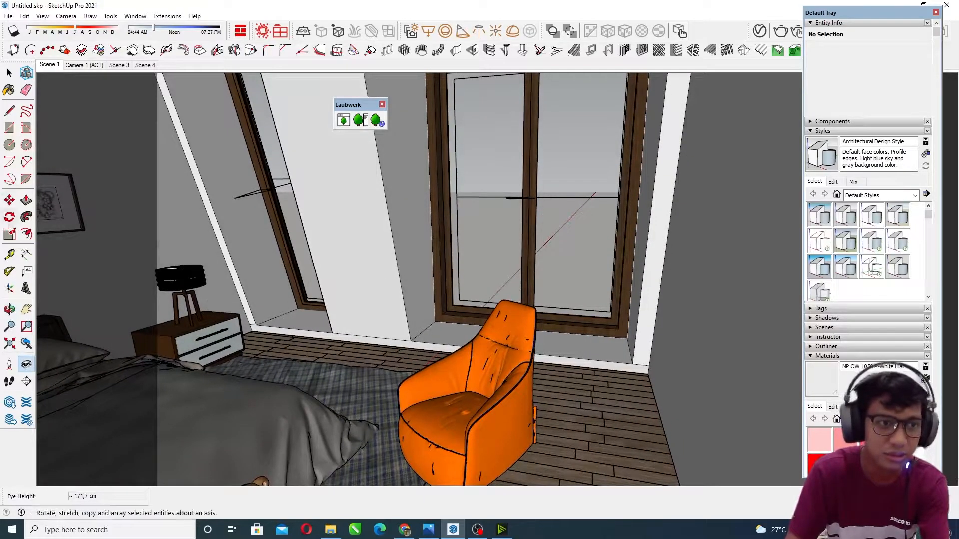
click(9, 110)
middle_drag(451, 123, 443, 127)
middle_drag(430, 108, 470, 65)
click(480, 80)
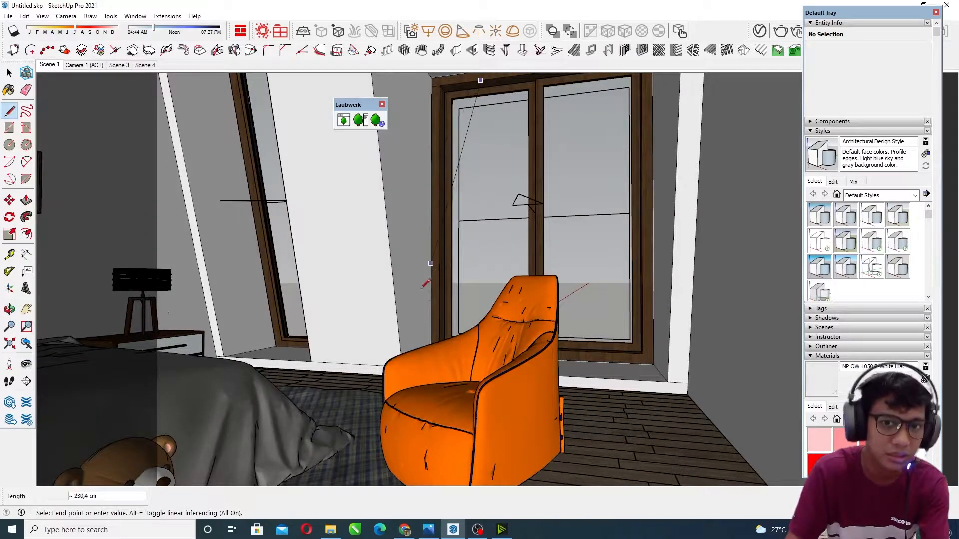
middle_drag(514, 209, 471, 307)
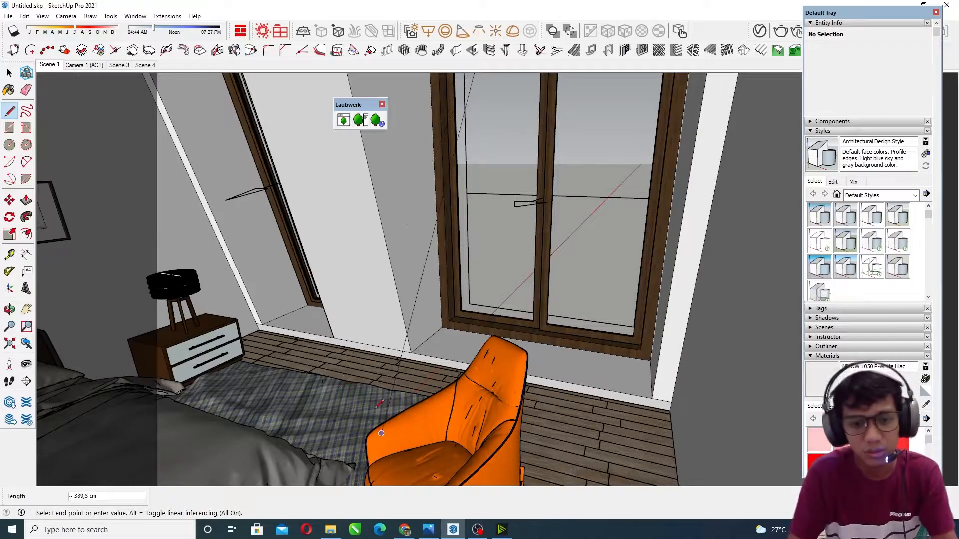
key(space)
- Look around the window wall, armchair and floor, tilting the view between the window recesses and the rug
middle_drag(375, 401, 455, 365)
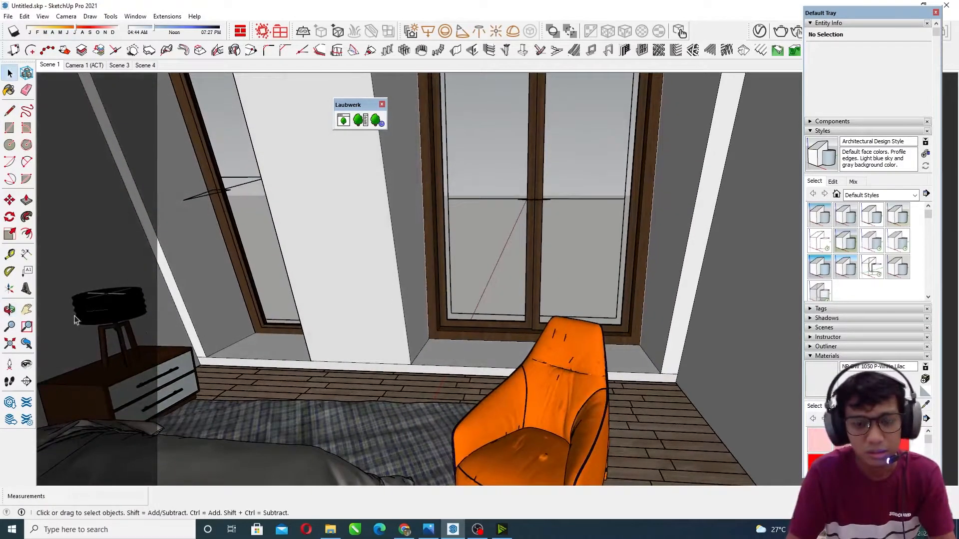
click(27, 364)
drag(292, 295, 470, 348)
middle_drag(470, 348, 488, 364)
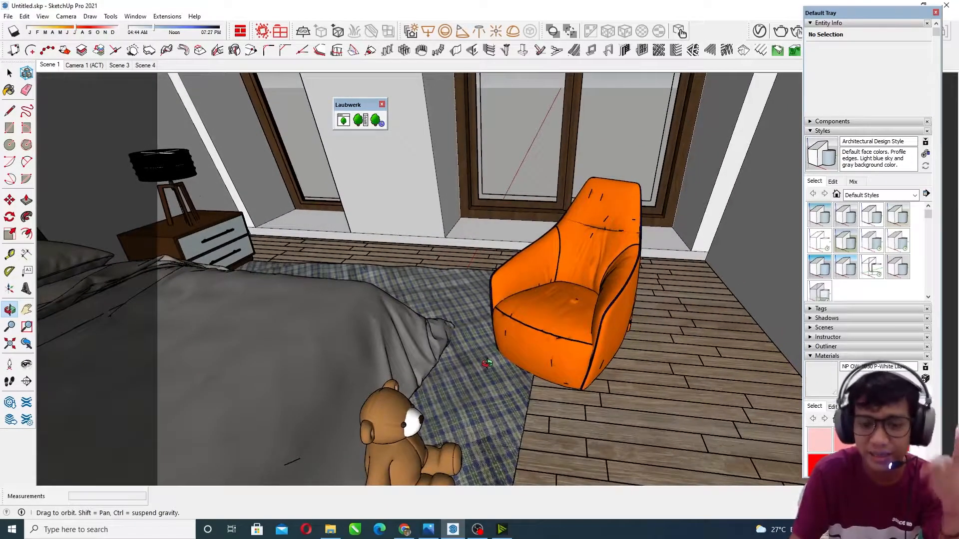
middle_drag(466, 308, 473, 294)
scroll(453, 314, down, 1)
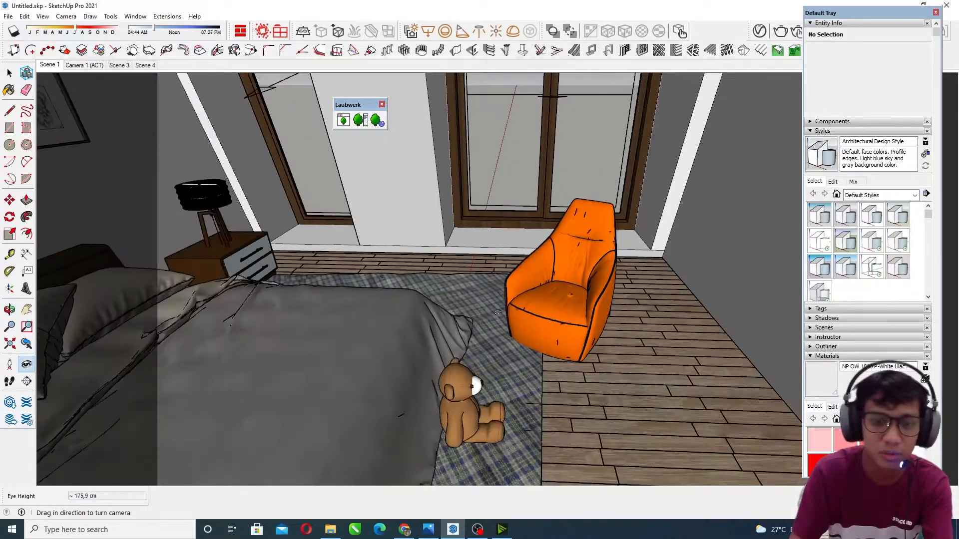
drag(523, 315, 521, 294)
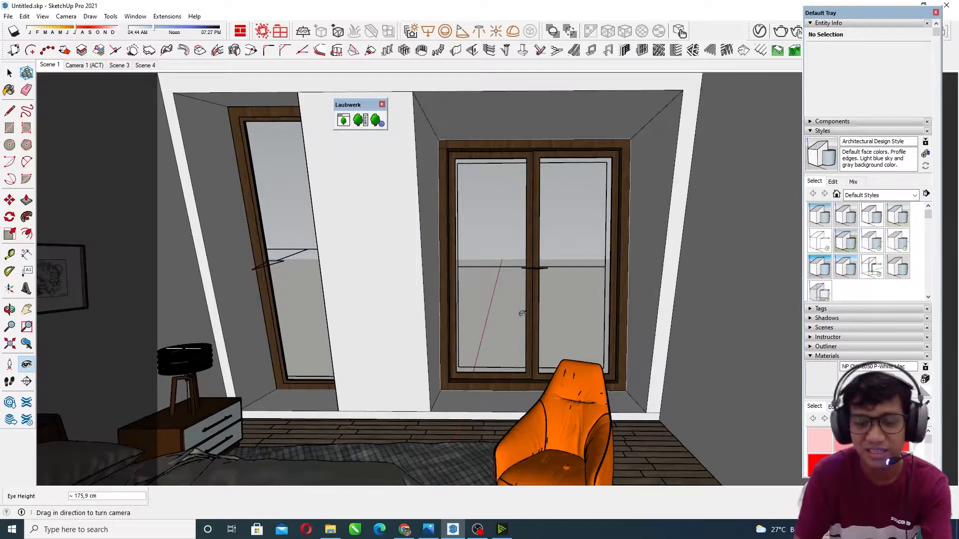
drag(485, 200, 492, 272)
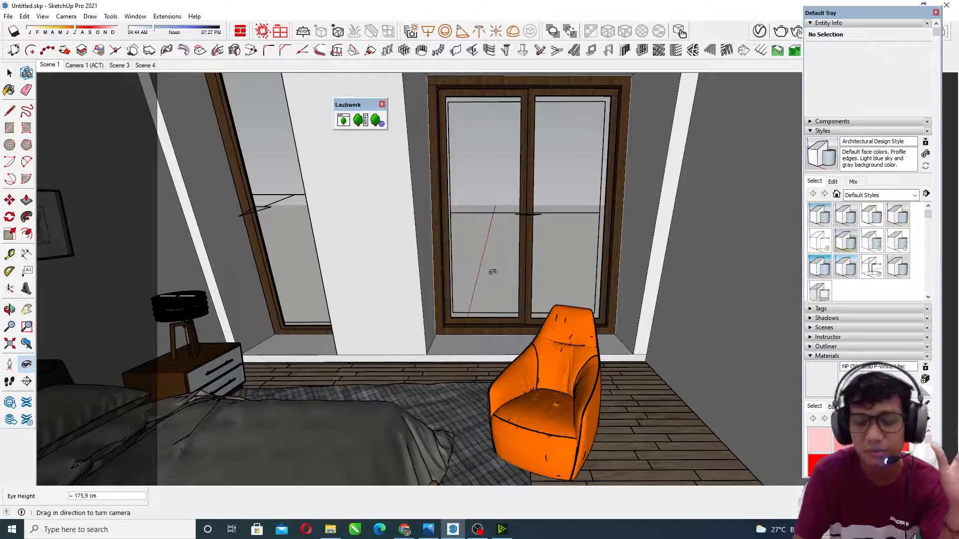
drag(492, 271, 491, 239)
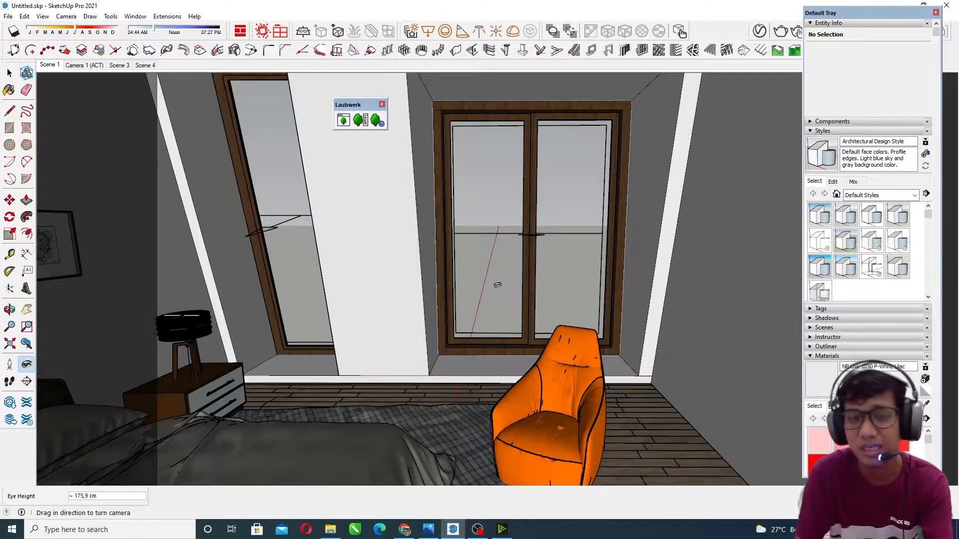
drag(505, 279, 514, 326)
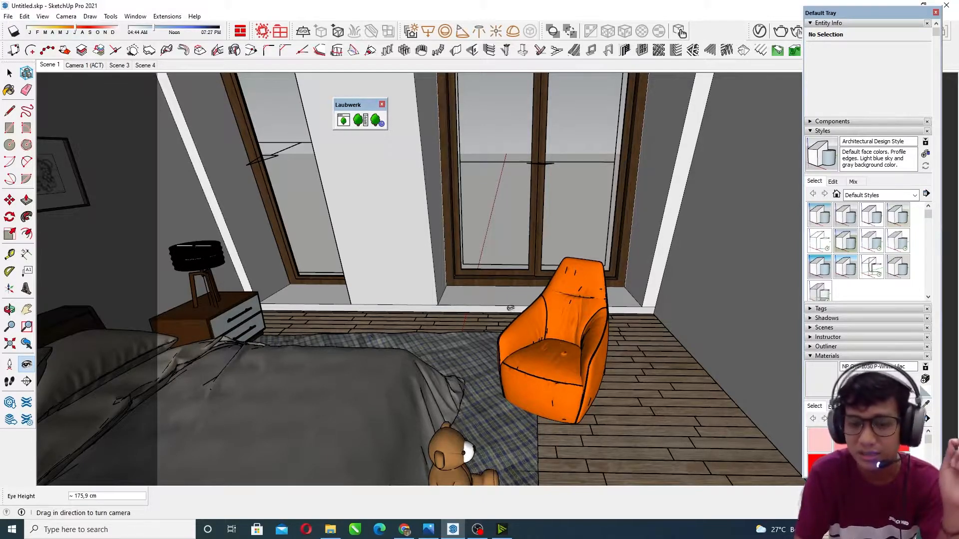
- Review the sloped window recesses from the bed side and turn back to the headboard wall pictures
drag(640, 409, 553, 295)
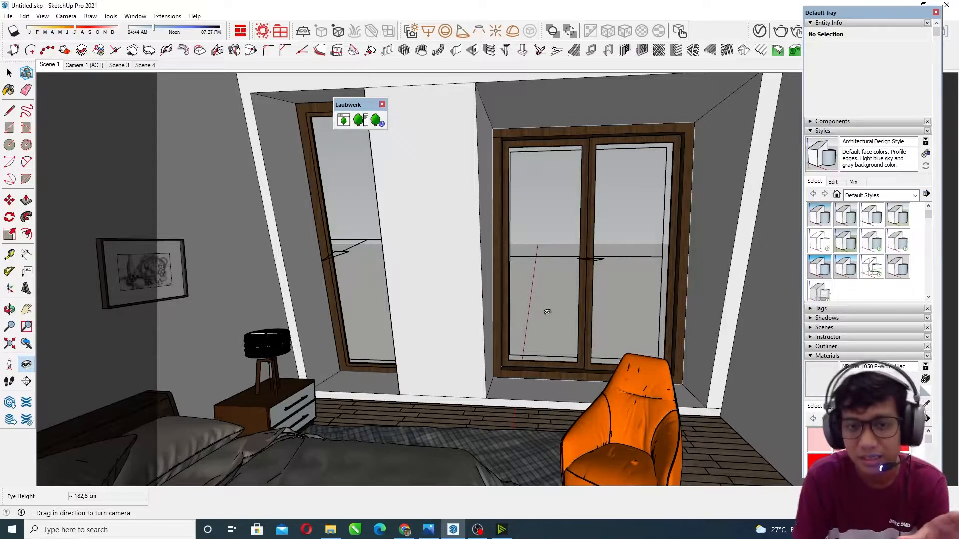
key(o)
drag(554, 321, 499, 296)
middle_drag(499, 297, 547, 334)
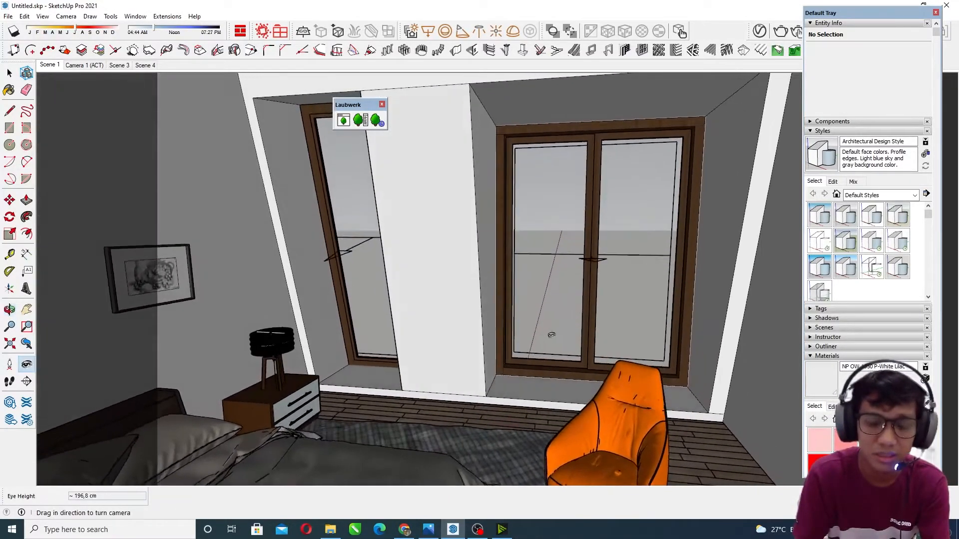
mouse_move(562, 184)
middle_down()
mouse_move(524, 210)
mouse_move(563, 206)
mouse_move(552, 184)
middle_up()
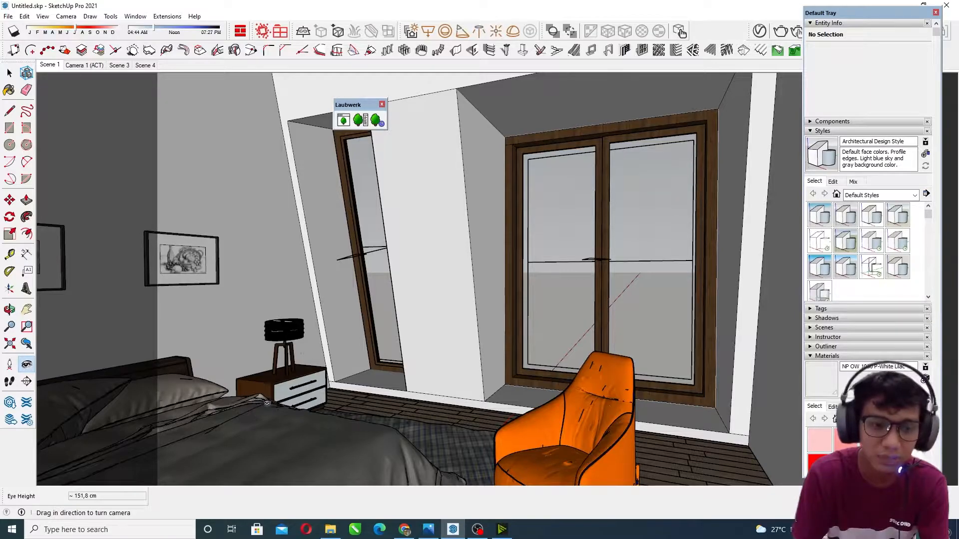
middle_drag(519, 287, 627, 276)
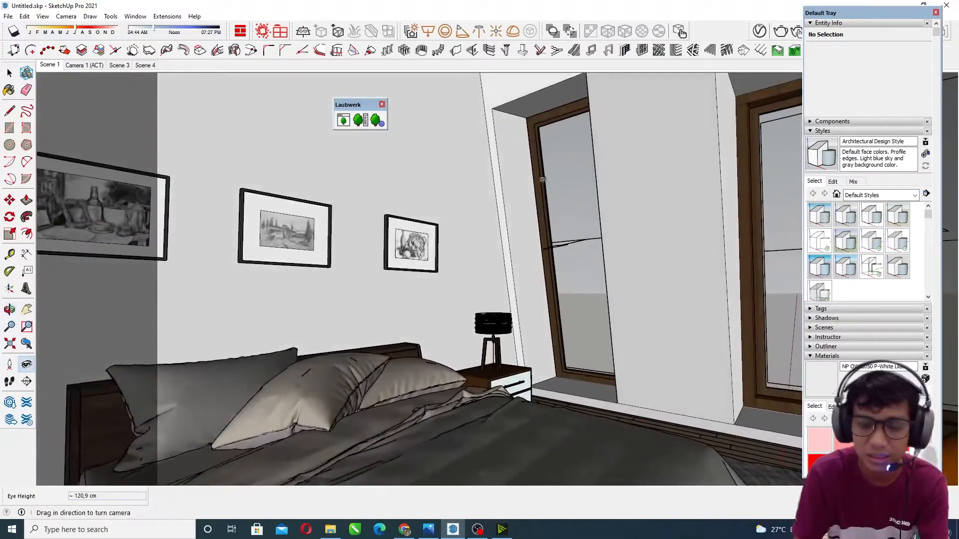
- Look from the headboard pictures down to a full view of the bed, near nightstand, teddy bear and armchair
drag(543, 180, 574, 250)
click(9, 382)
drag(766, 397, 770, 443)
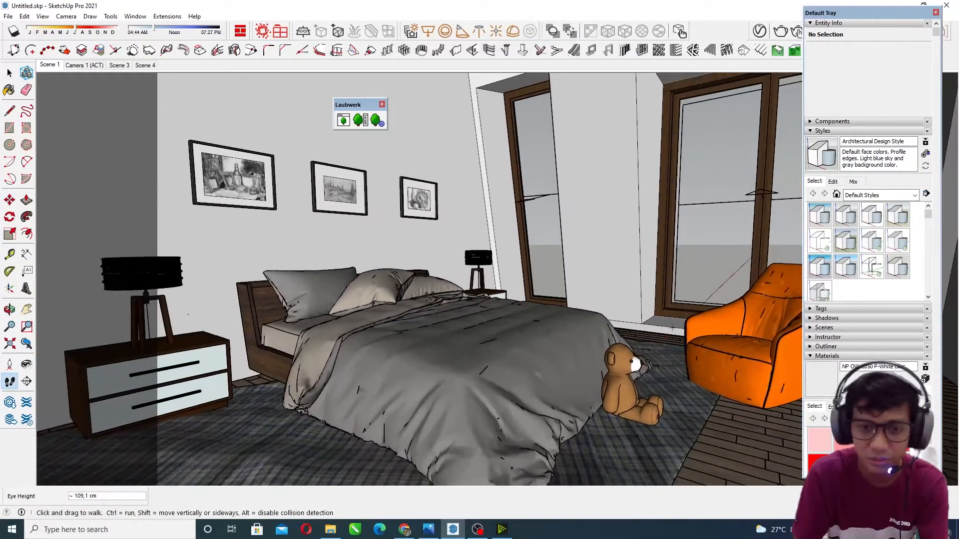
click(26, 366)
drag(523, 369, 525, 312)
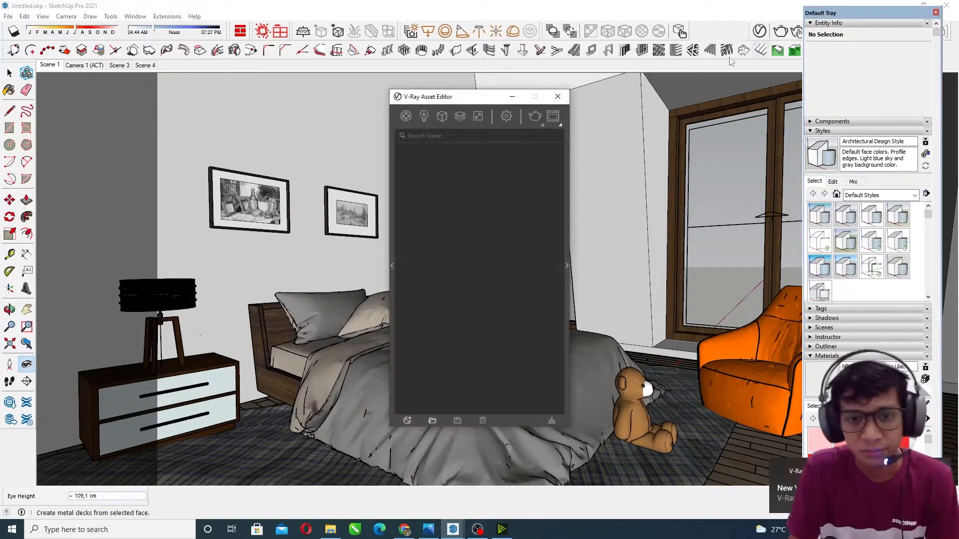
- Expand the V-Ray Asset Editor and review the SunLight's color and intensity, sky, ground albedo and options parameters
drag(482, 96, 326, 57)
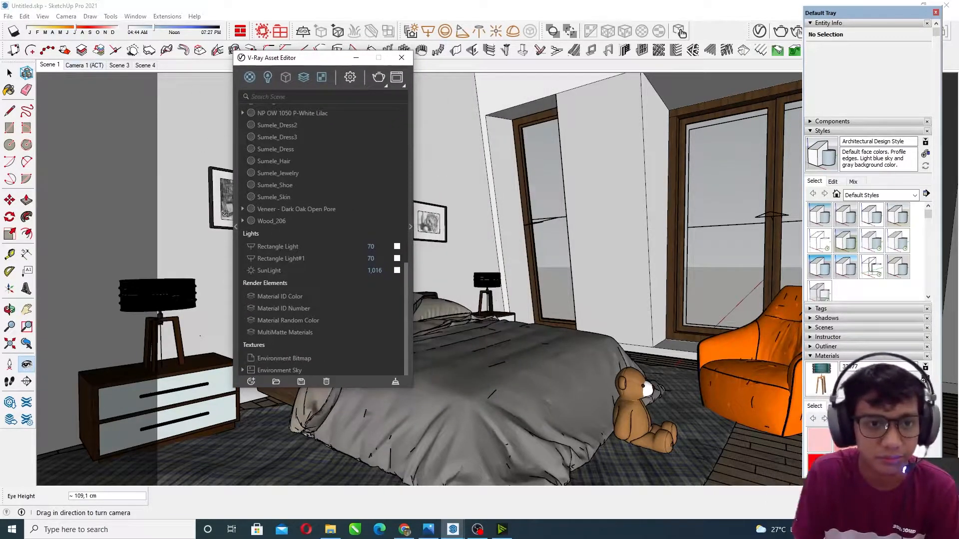
click(410, 227)
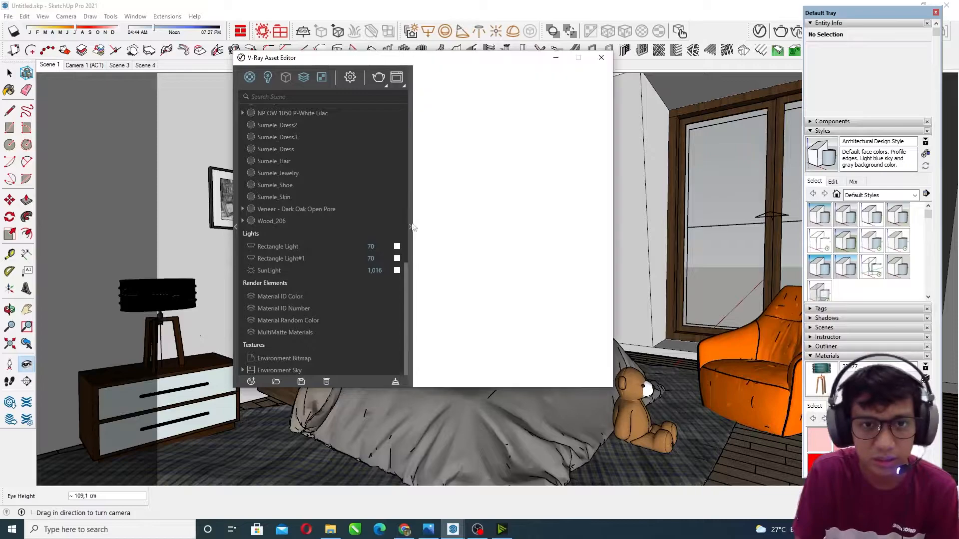
click(351, 80)
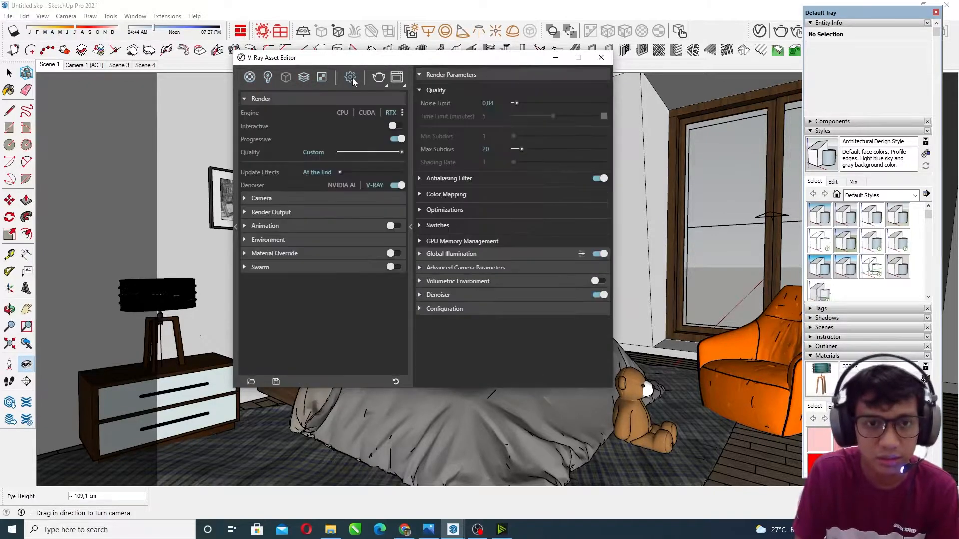
click(266, 79)
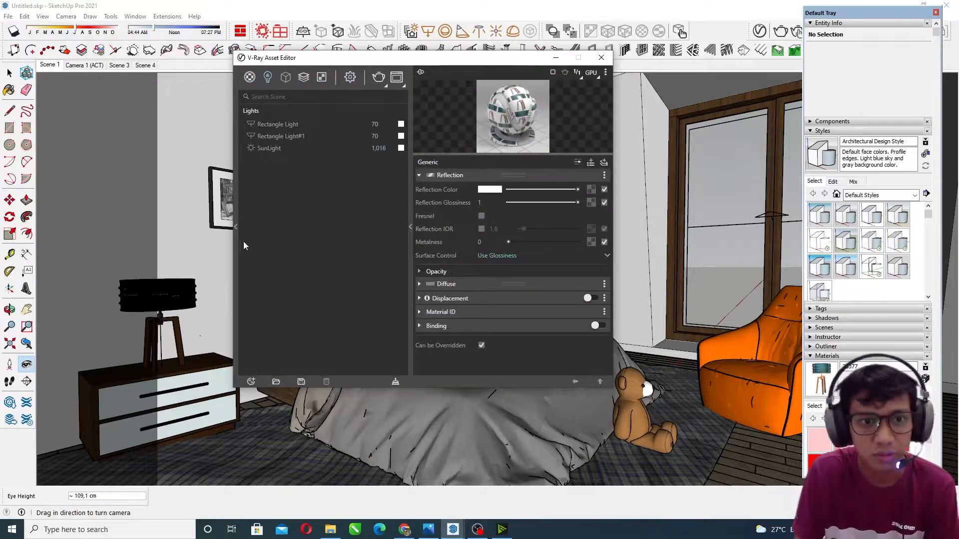
click(270, 147)
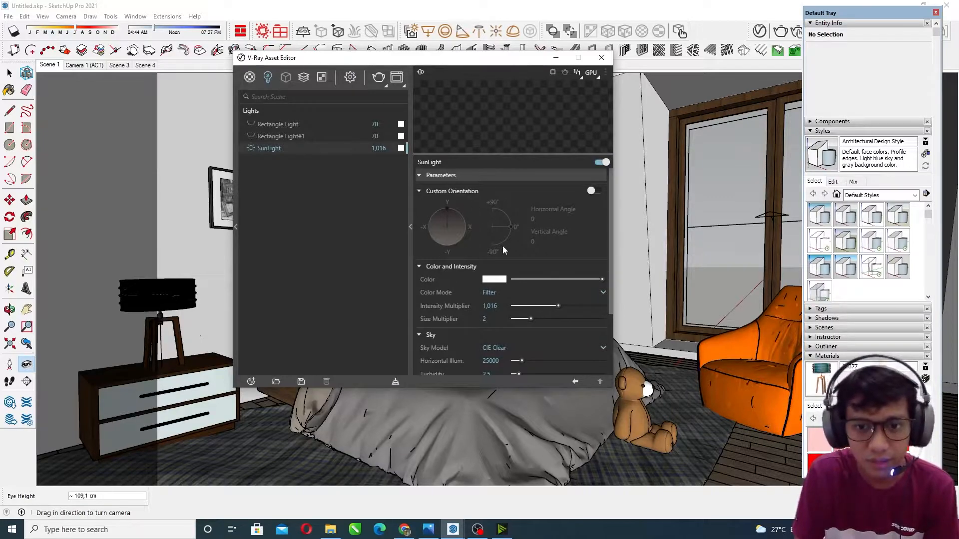
scroll(494, 258, down, 3)
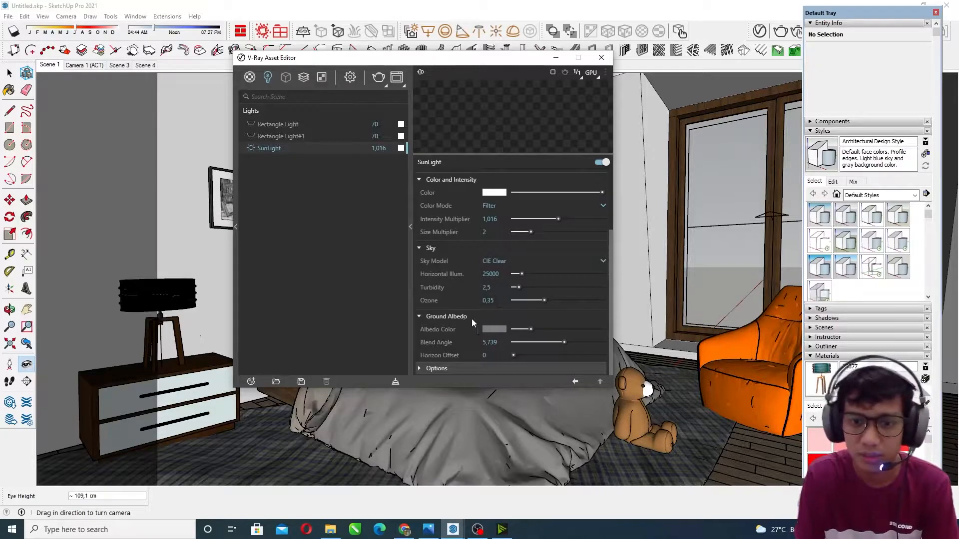
click(446, 368)
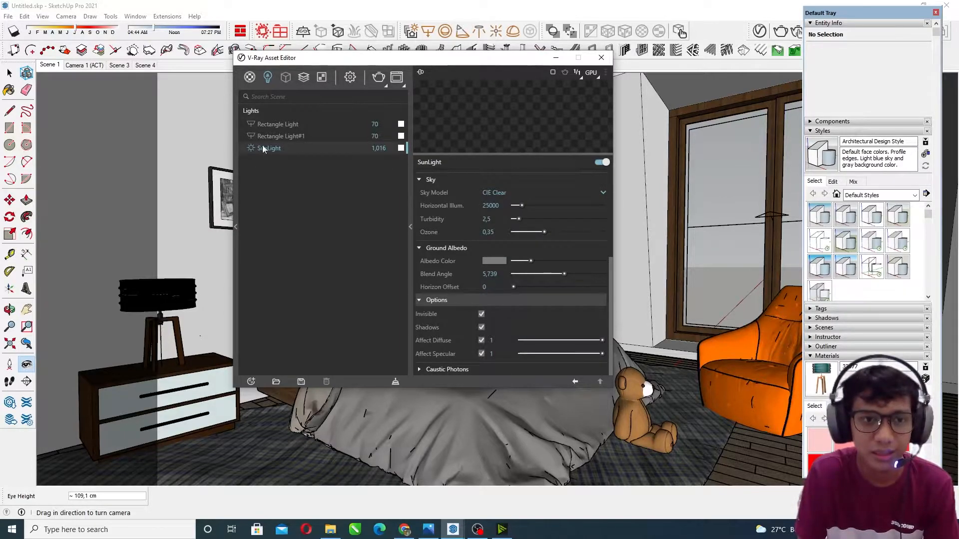
- Review the V-Ray render settings for camera exposure, effects, render output size and animation
click(350, 78)
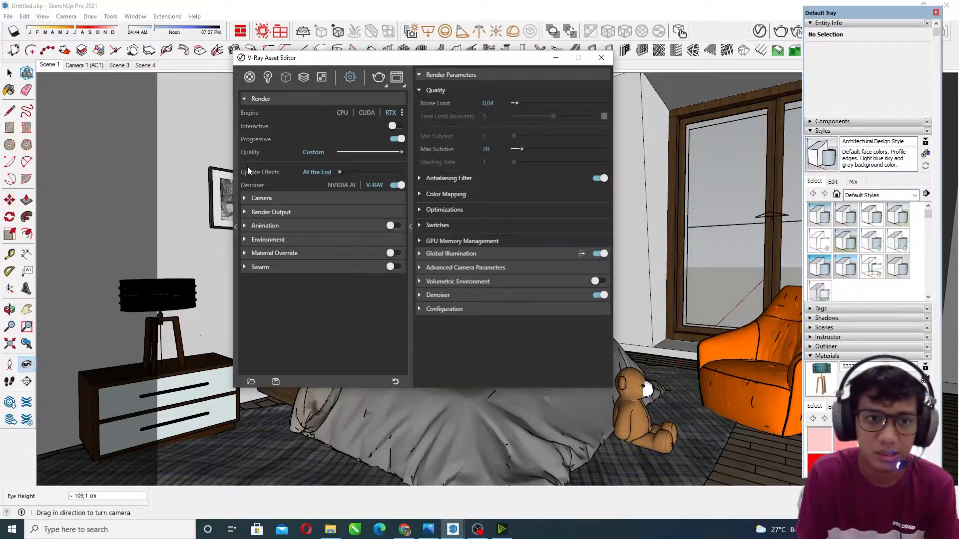
click(257, 199)
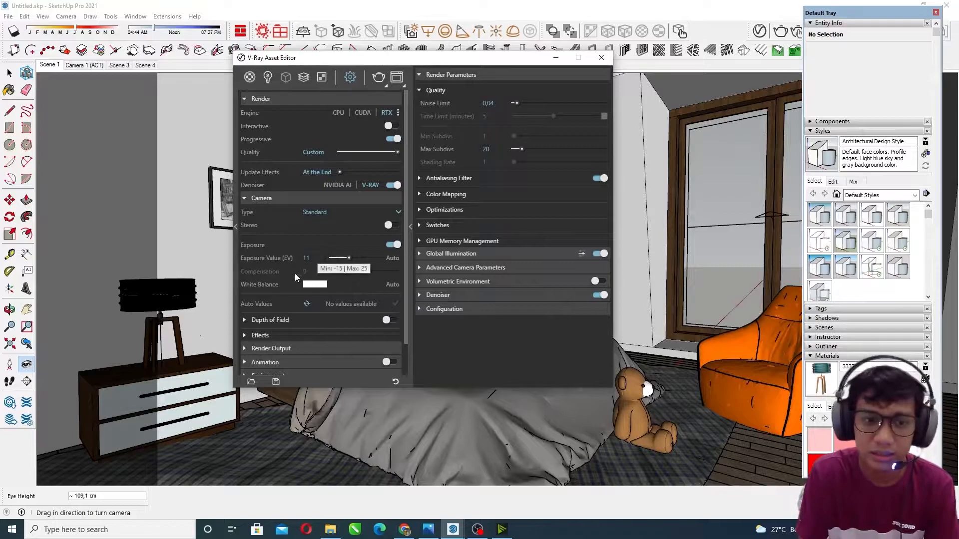
click(259, 335)
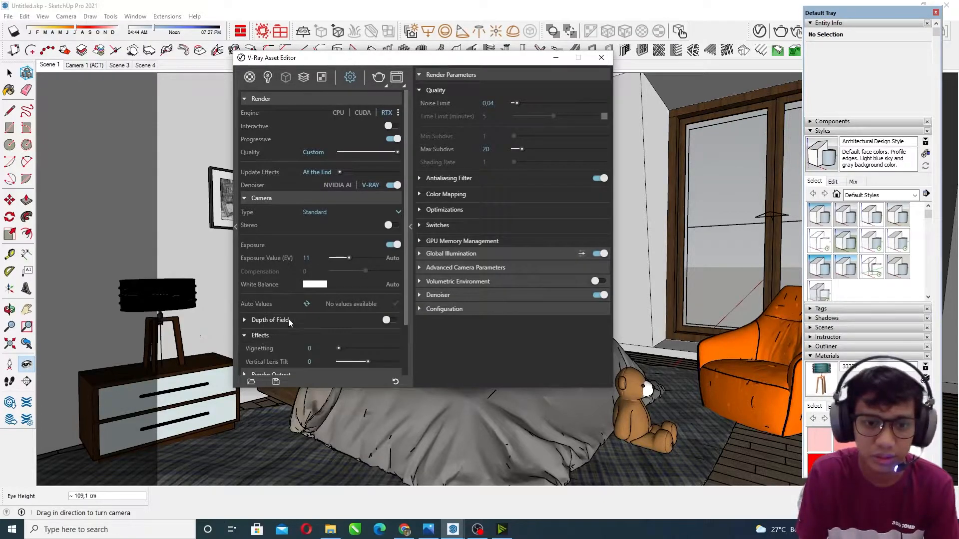
scroll(269, 330, down, 2)
click(274, 314)
scroll(281, 319, down, 3)
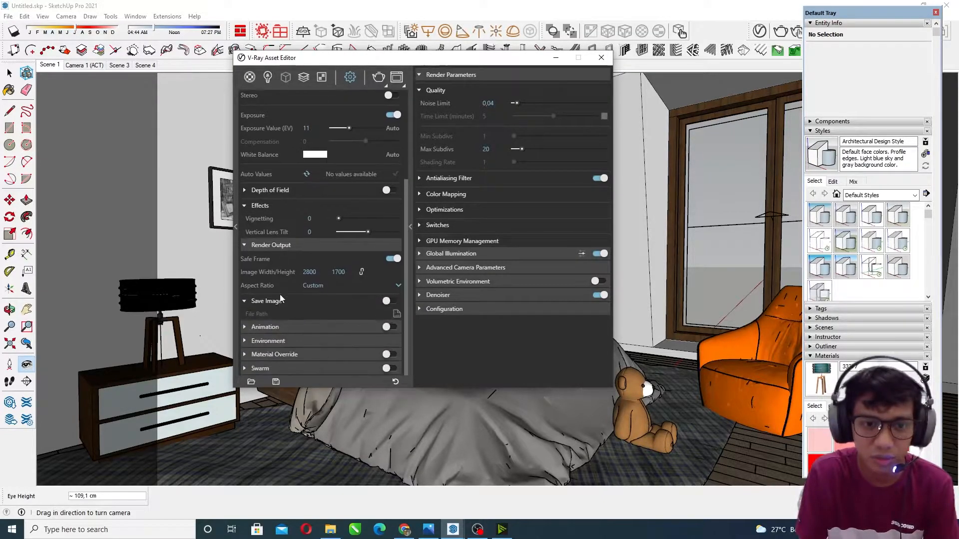
click(280, 328)
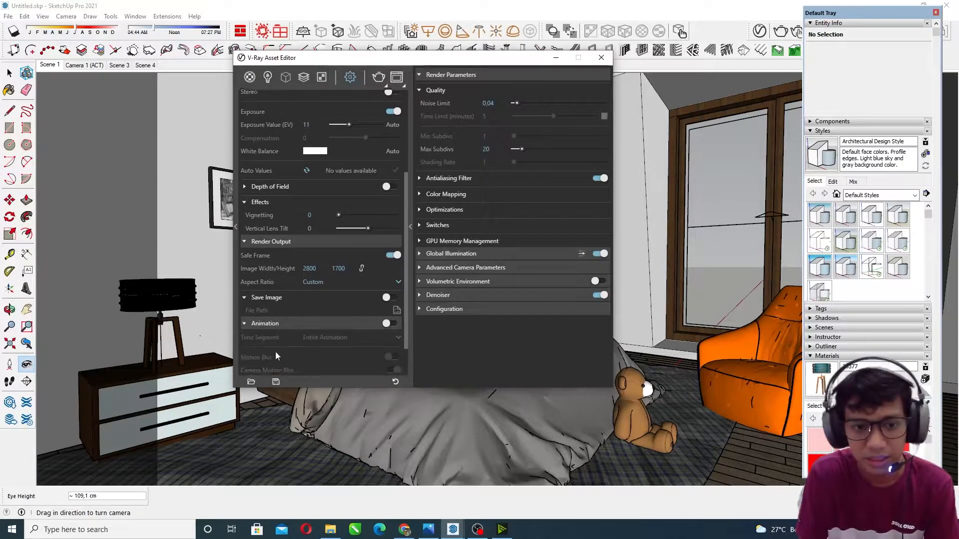
scroll(278, 344, down, 2)
scroll(290, 256, up, 8)
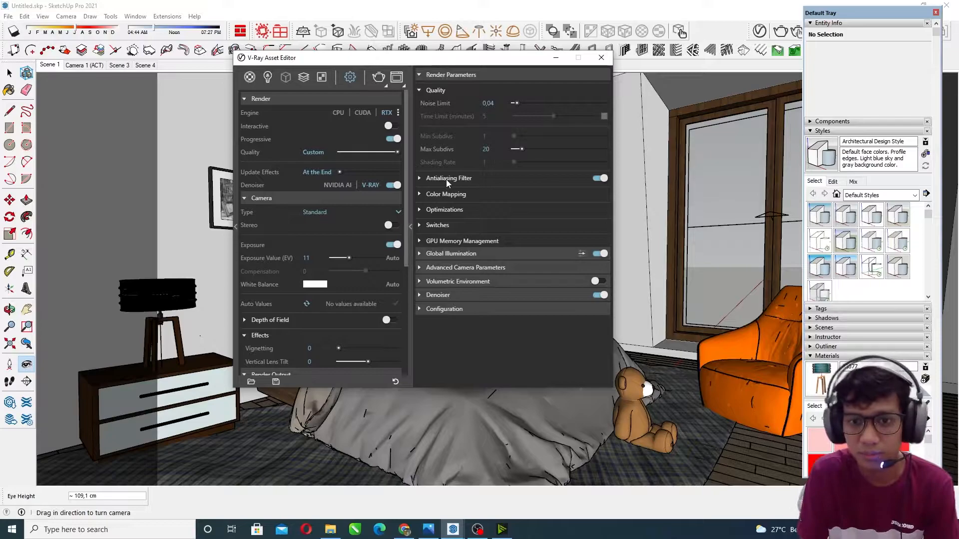
- Examine the antialiasing filter, color mapping, optimizations, switches and GPU memory management render parameters
click(470, 179)
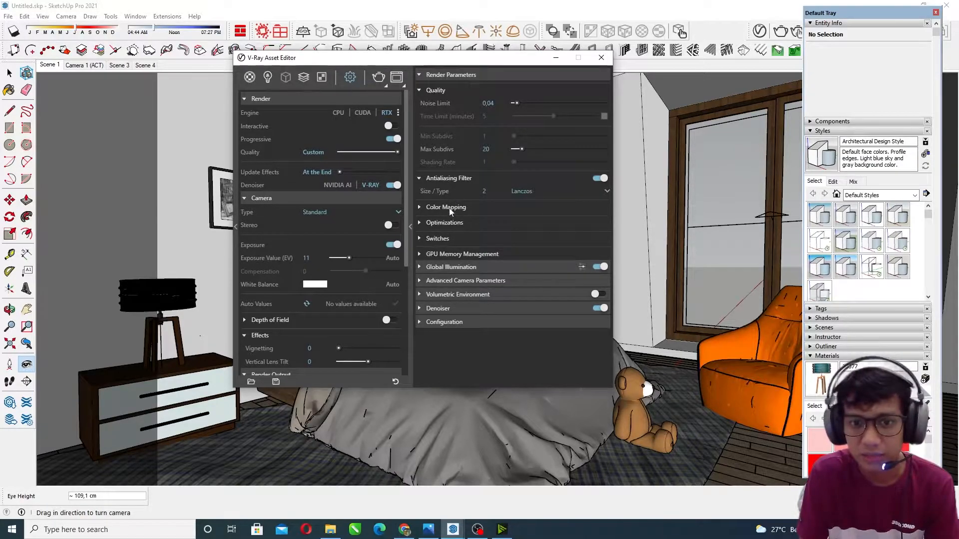
click(449, 207)
click(445, 252)
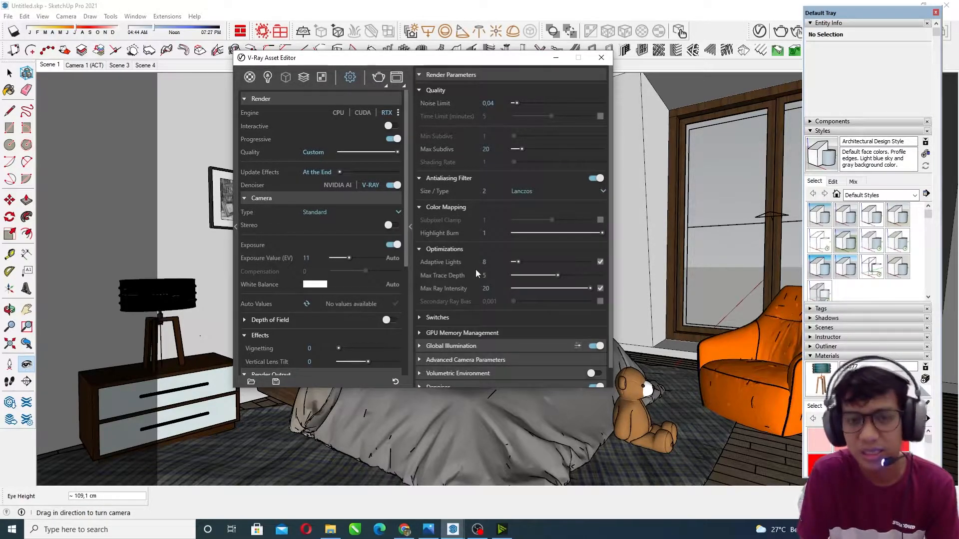
mouse_move(476, 269)
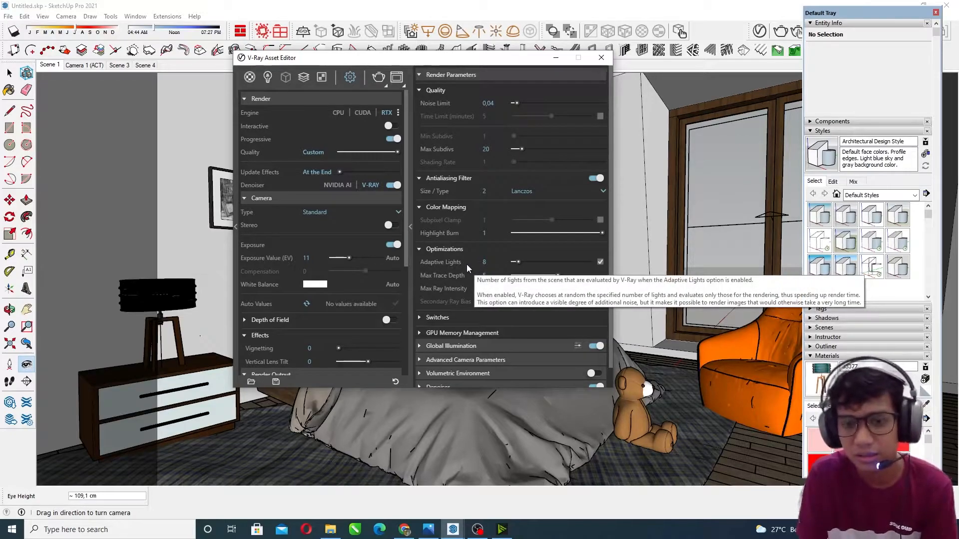
scroll(497, 268, down, 1)
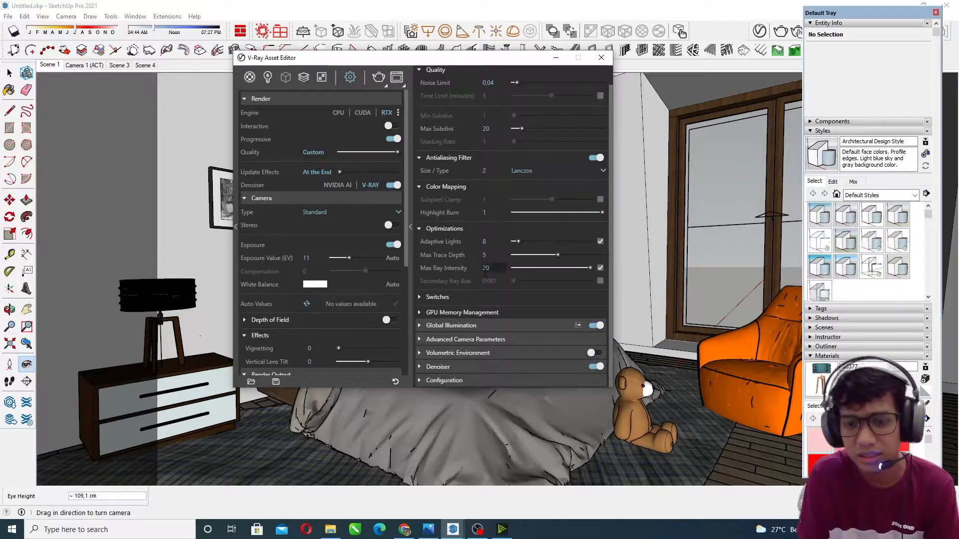
click(448, 297)
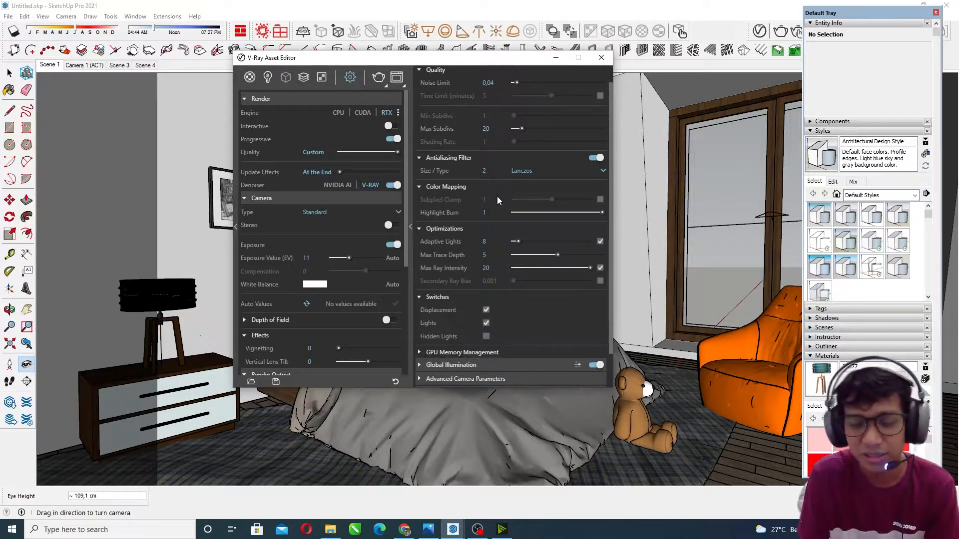
scroll(498, 200, down, 2)
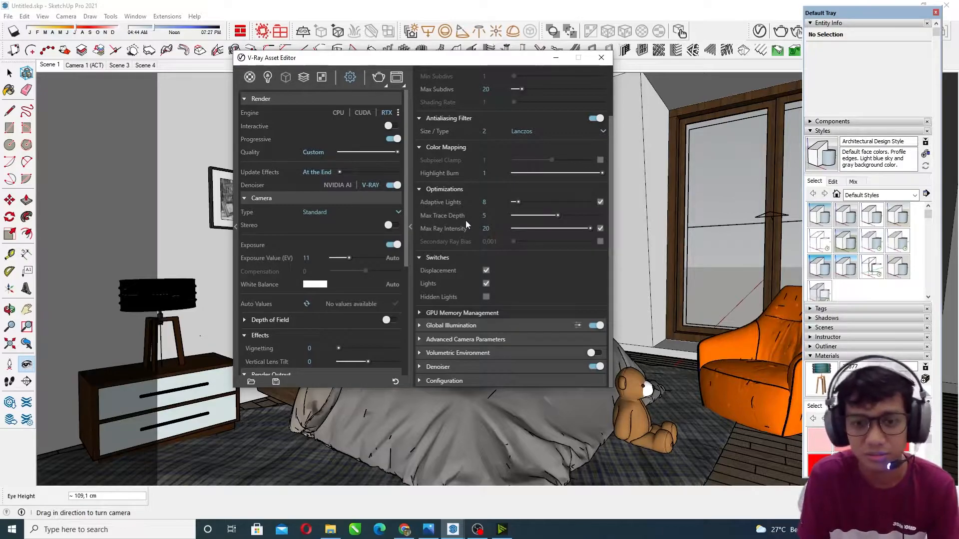
click(463, 317)
scroll(476, 277, down, 2)
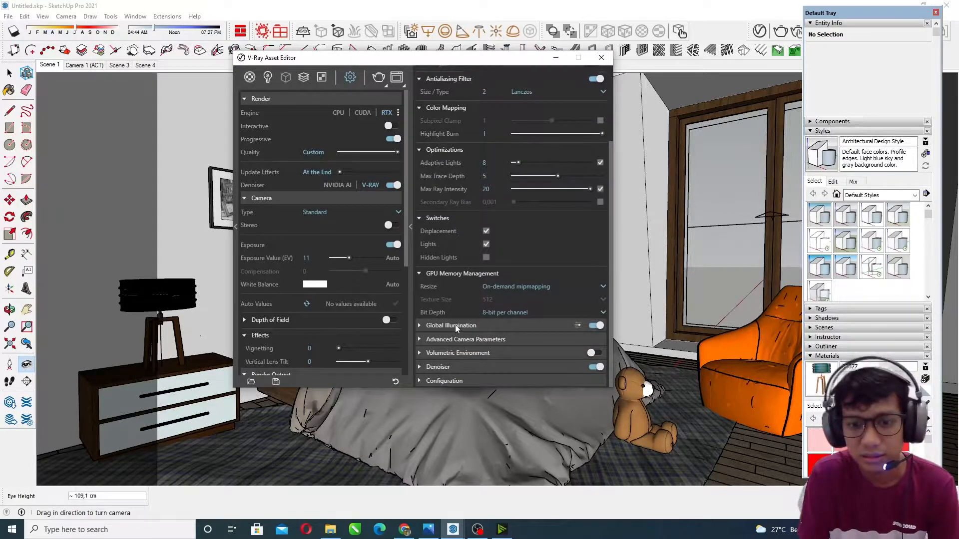
- Expand and inspect the global illumination, advanced camera, volumetric environment, denoiser and configuration parameters
click(454, 325)
scroll(461, 325, down, 4)
click(448, 340)
scroll(440, 309, down, 3)
click(464, 353)
click(447, 367)
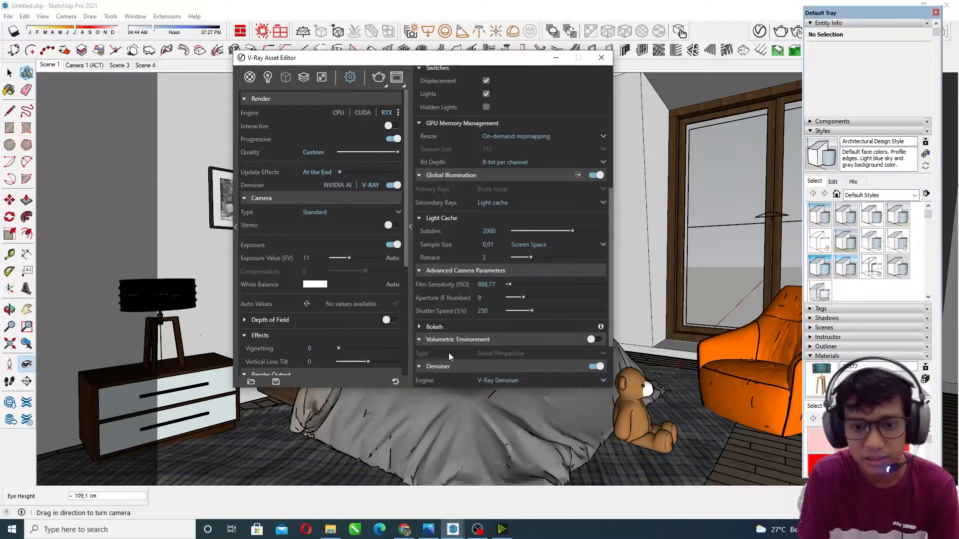
click(455, 381)
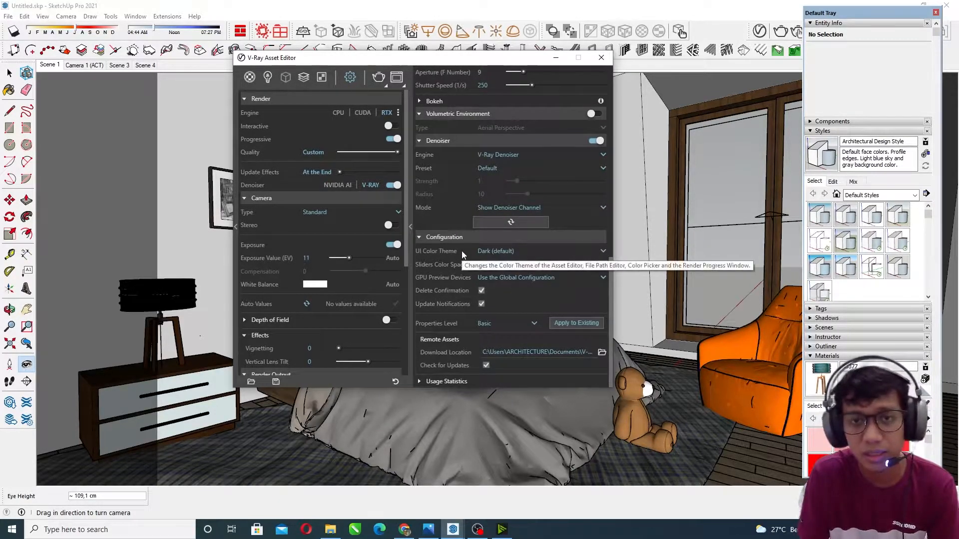
- Go through the expanded render parameters again from quality to configuration, checking the light cache and denoiser values
scroll(466, 242, up, 5)
scroll(476, 245, up, 6)
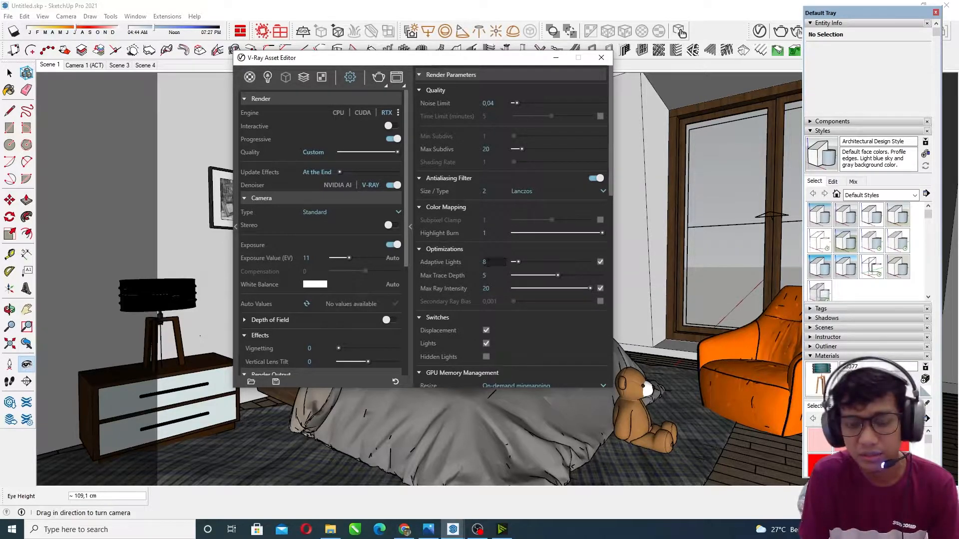
scroll(460, 268, down, 3)
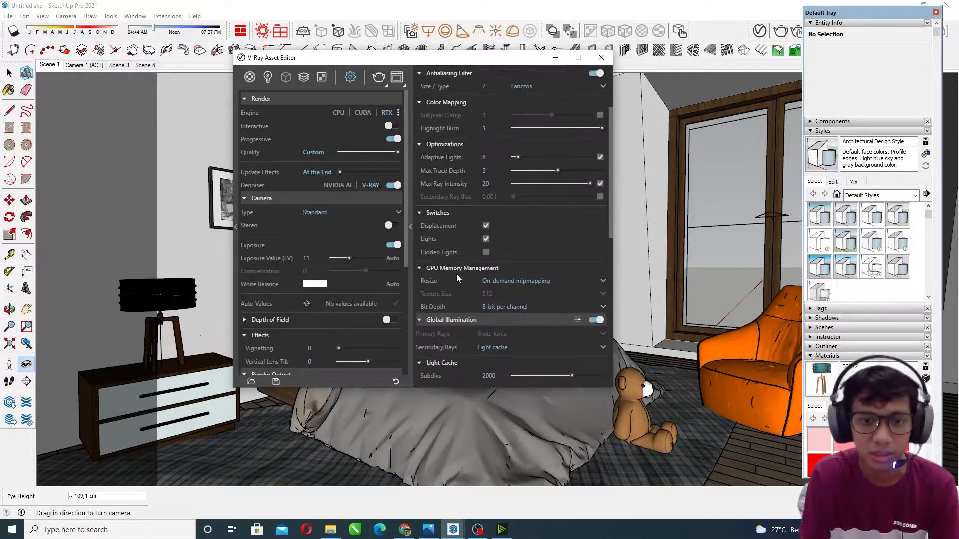
scroll(457, 274, down, 2)
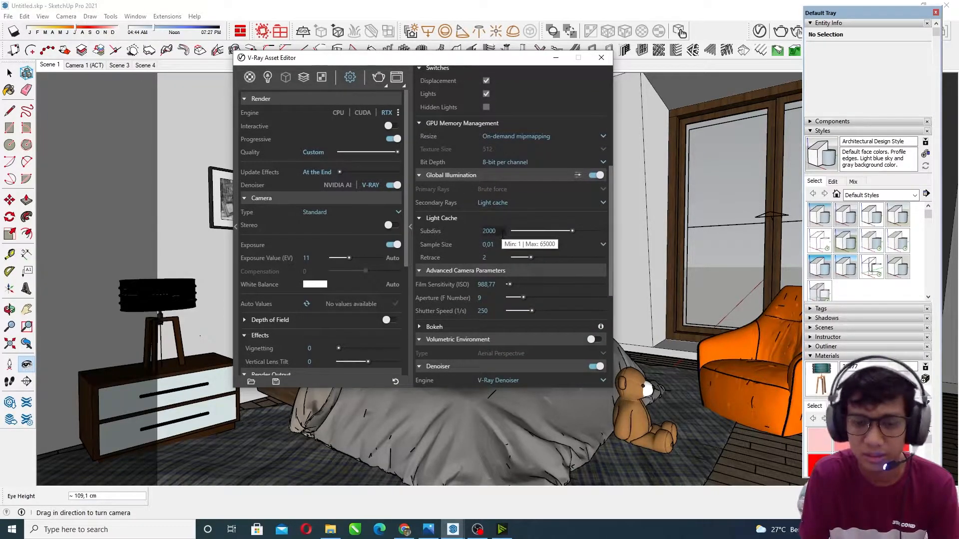
mouse_move(432, 250)
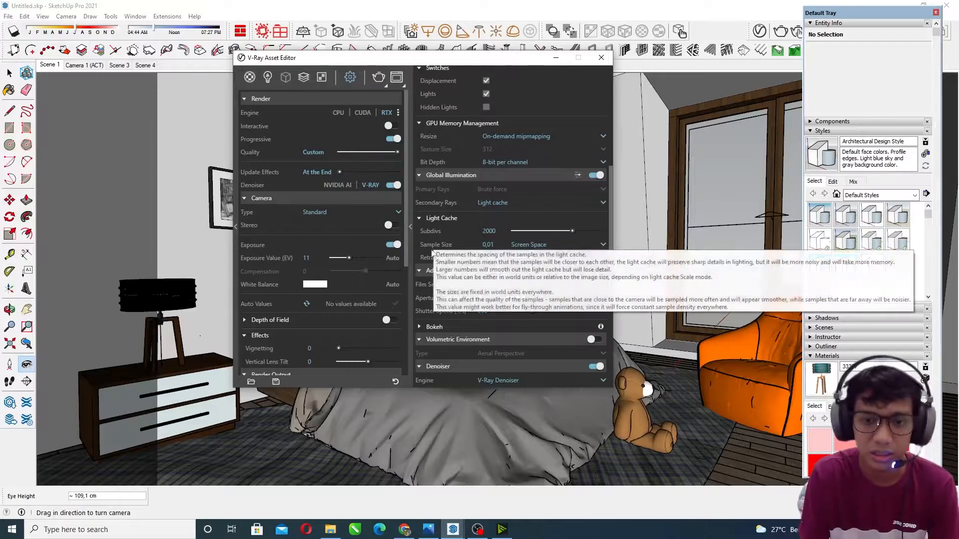
scroll(433, 250, down, 1)
scroll(441, 329, down, 3)
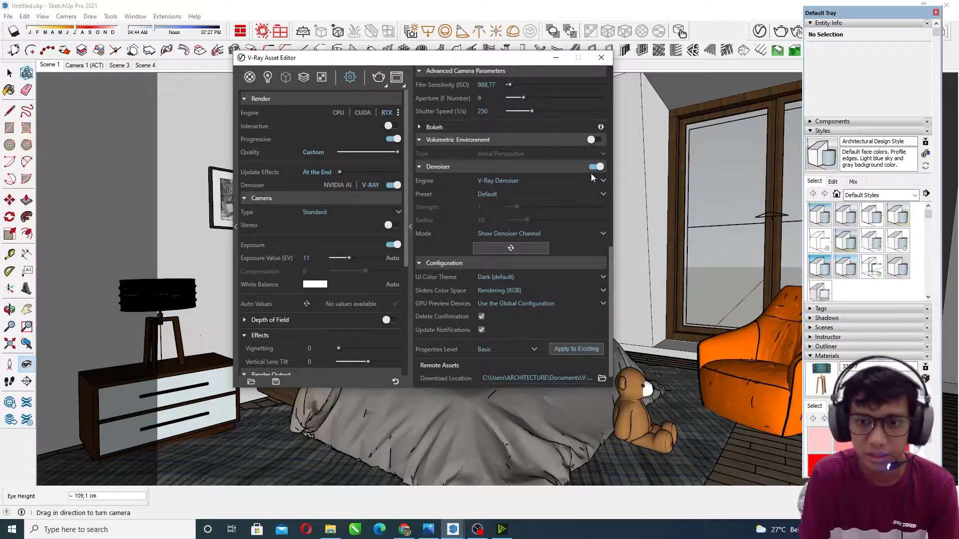
scroll(529, 245, down, 1)
scroll(509, 263, up, 4)
scroll(507, 274, down, 4)
scroll(505, 283, up, 10)
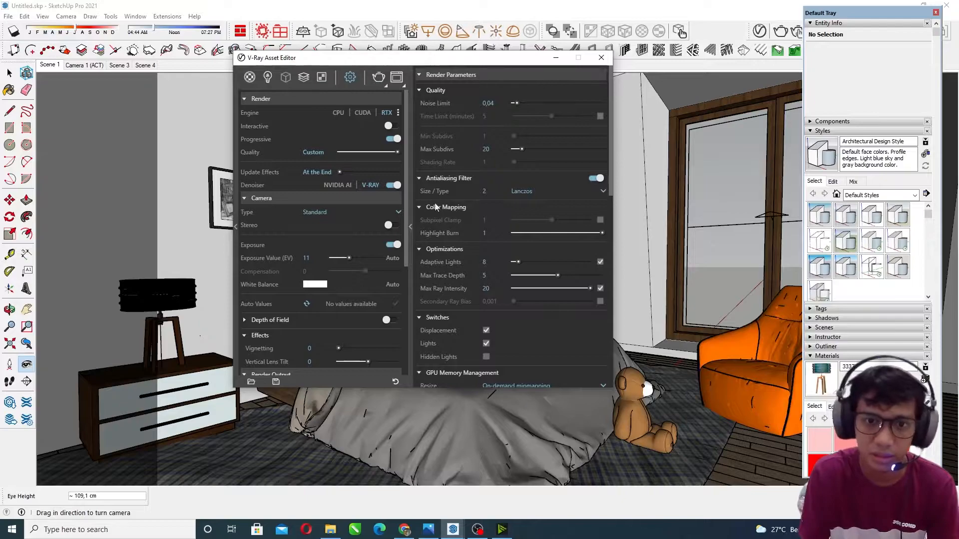
- Collapse and minimize the V-Ray Asset Editor, restore the Scene 1 camera view and switch to the Select tool
click(412, 226)
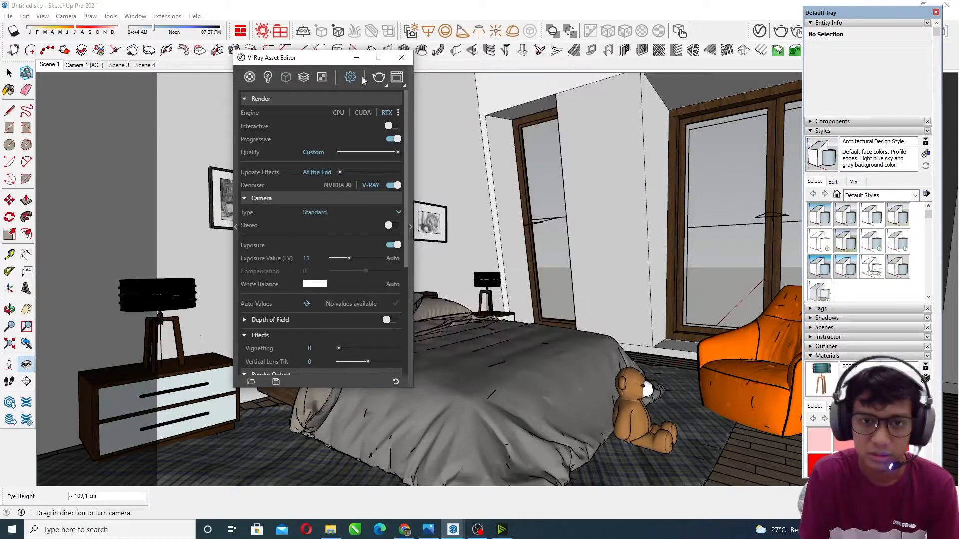
click(356, 58)
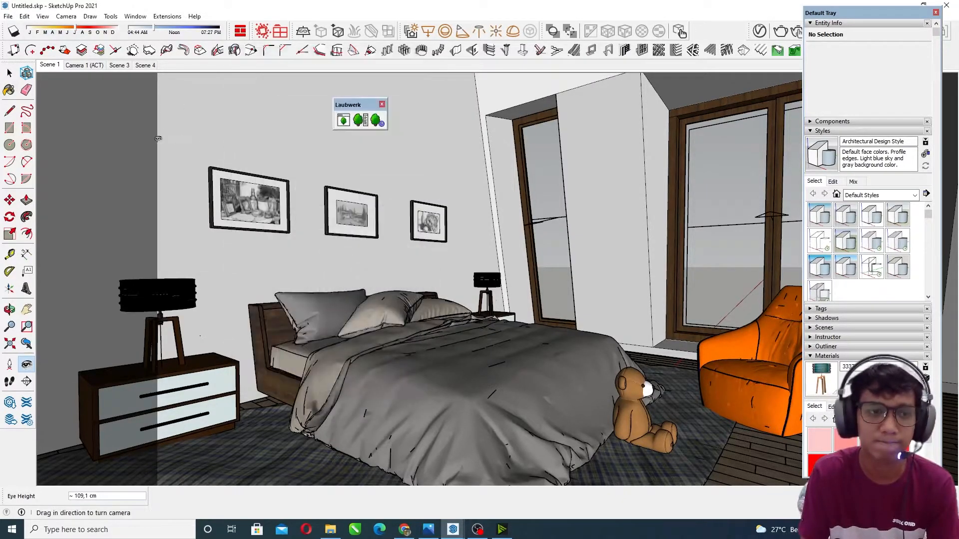
right_click(48, 66)
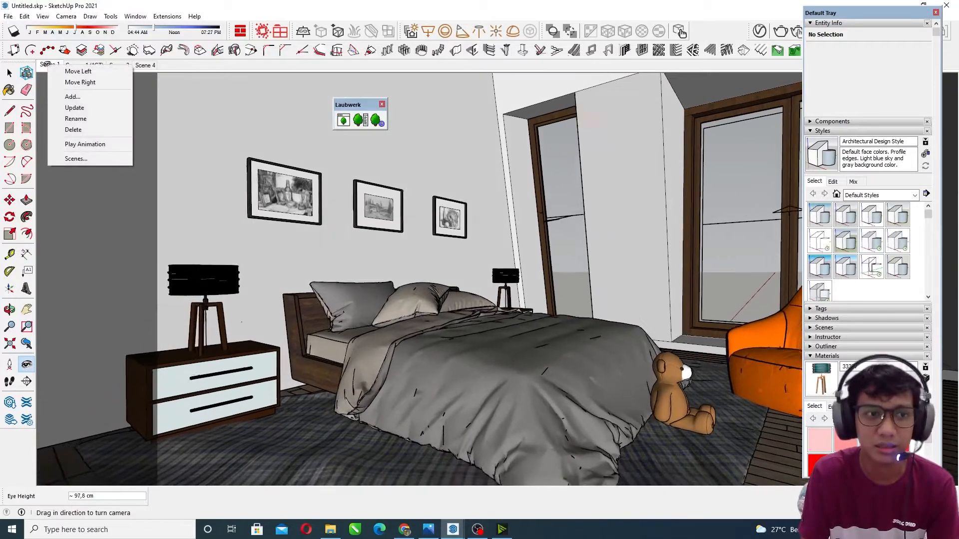
click(45, 65)
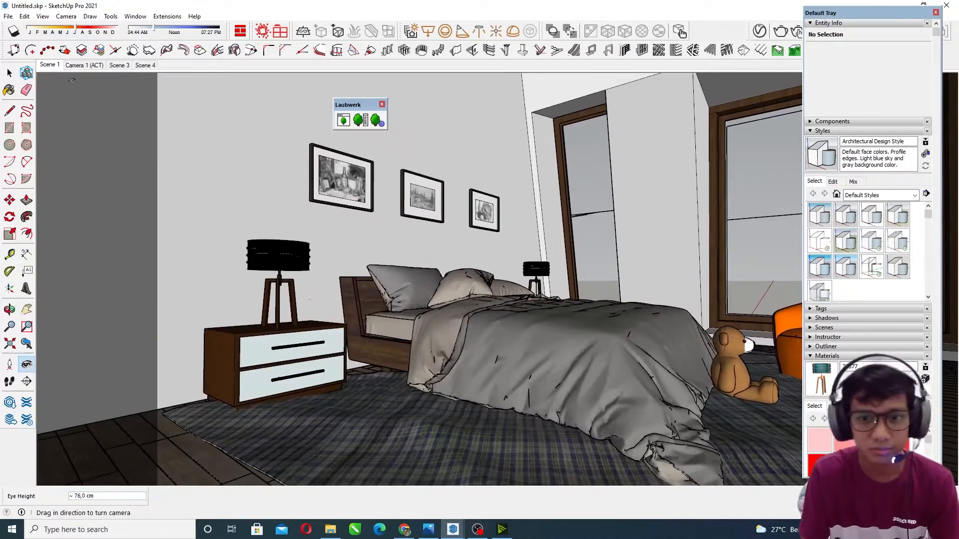
key(space)
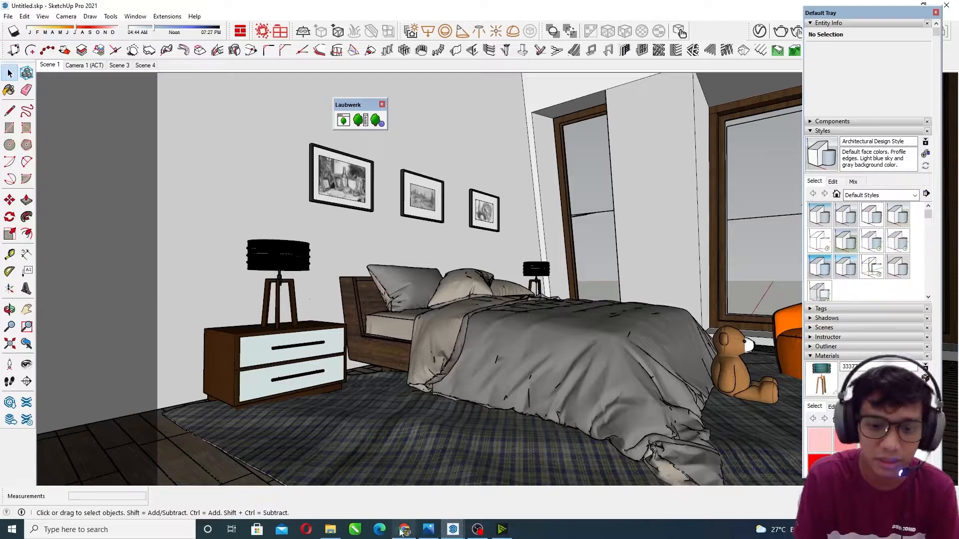
- Open 1.psd from the kamar tidur interior #3 folder in Photoshop and select the bedroom render layer
click(330, 530)
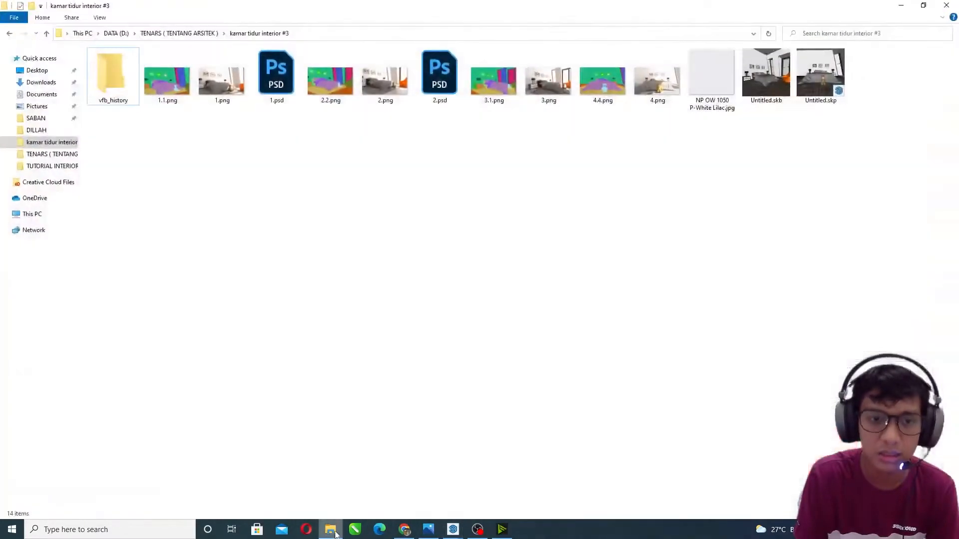
double_click(272, 70)
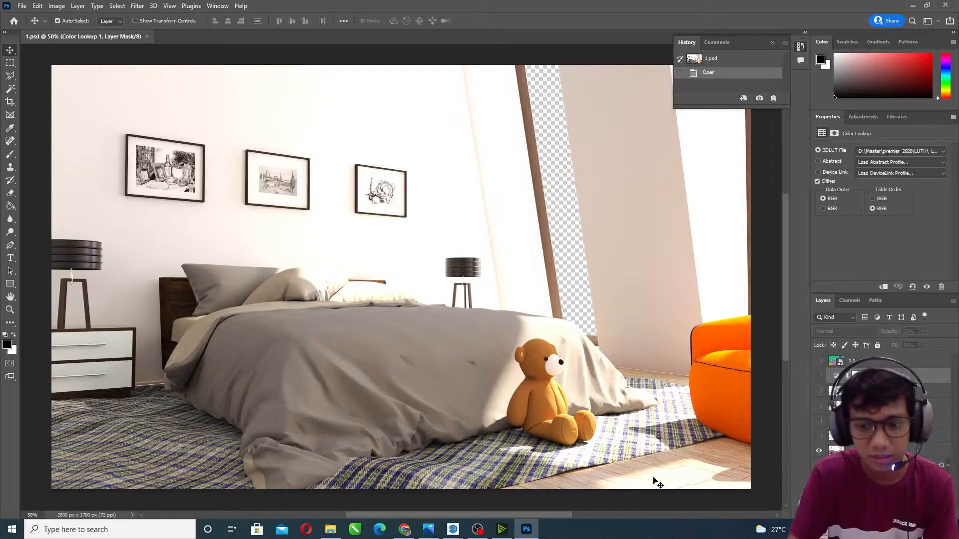
scroll(674, 448, down, 2)
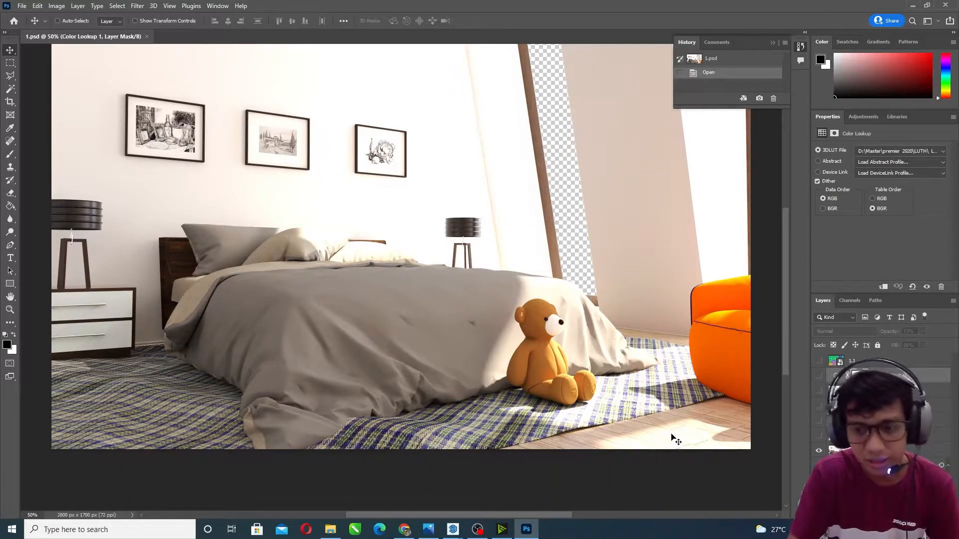
ctrl+scroll(677, 429, left, 5)
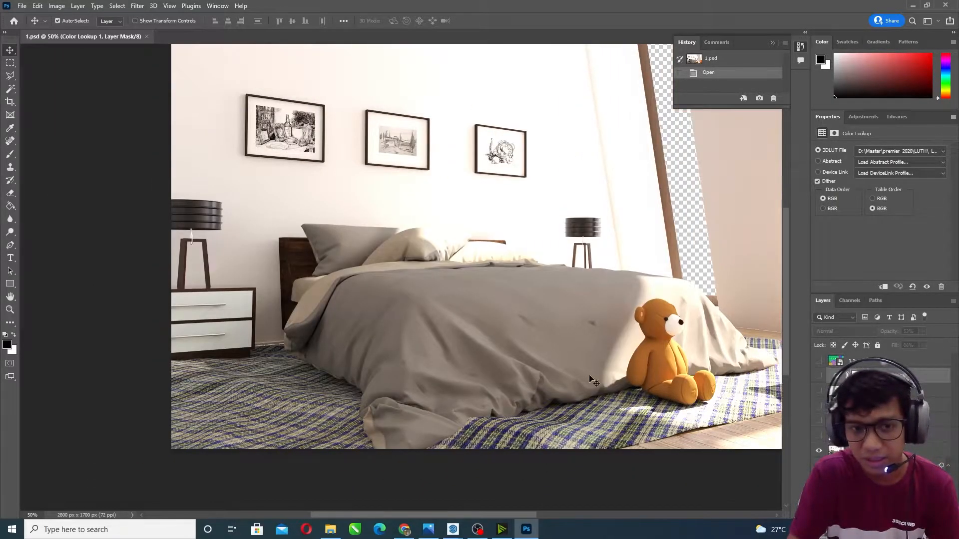
ctrl+scroll(604, 319, right, 4)
click(615, 318)
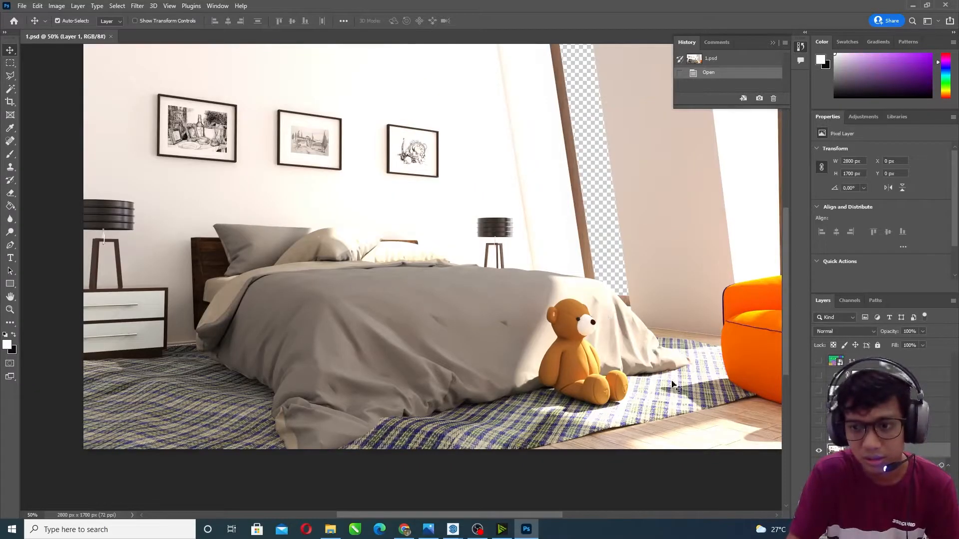
- Examine the sunlit wood floor, plaid rug and teddy bear area of the render up close
alt+scroll(654, 368, down, 1)
alt+scroll(691, 390, up, 10)
alt+scroll(638, 347, down, 4)
alt+scroll(637, 351, up, 4)
alt+scroll(644, 355, down, 1)
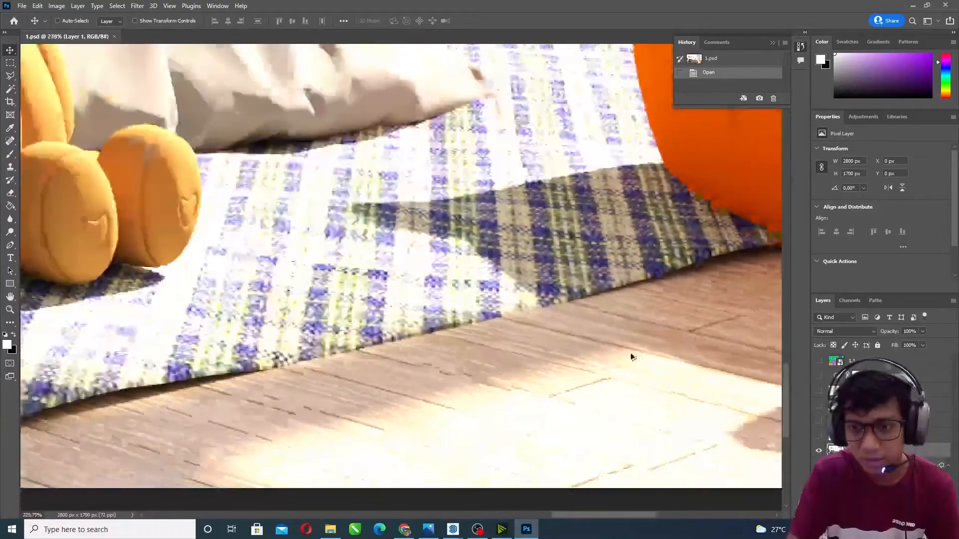
alt+scroll(634, 356, down, 12)
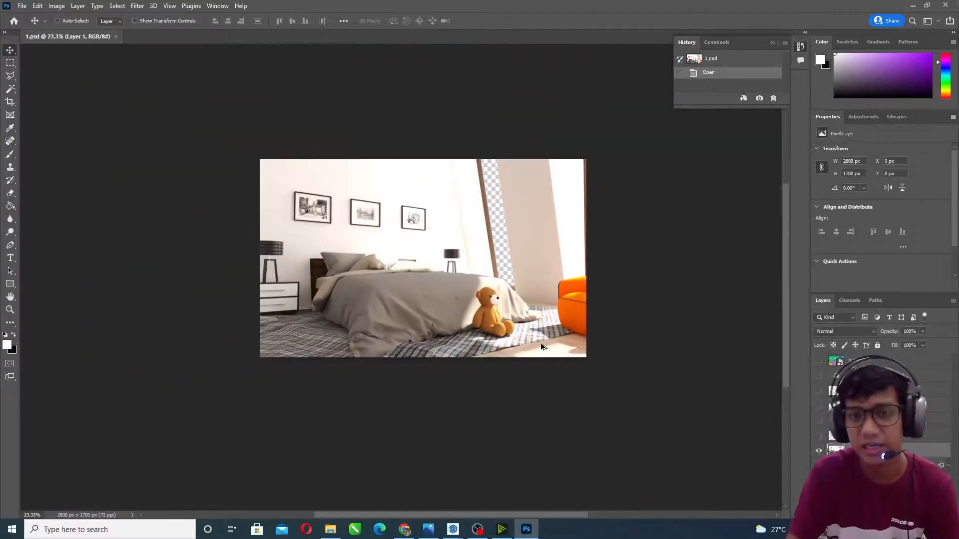
alt+scroll(544, 344, up, 4)
alt+scroll(543, 372, up, 1)
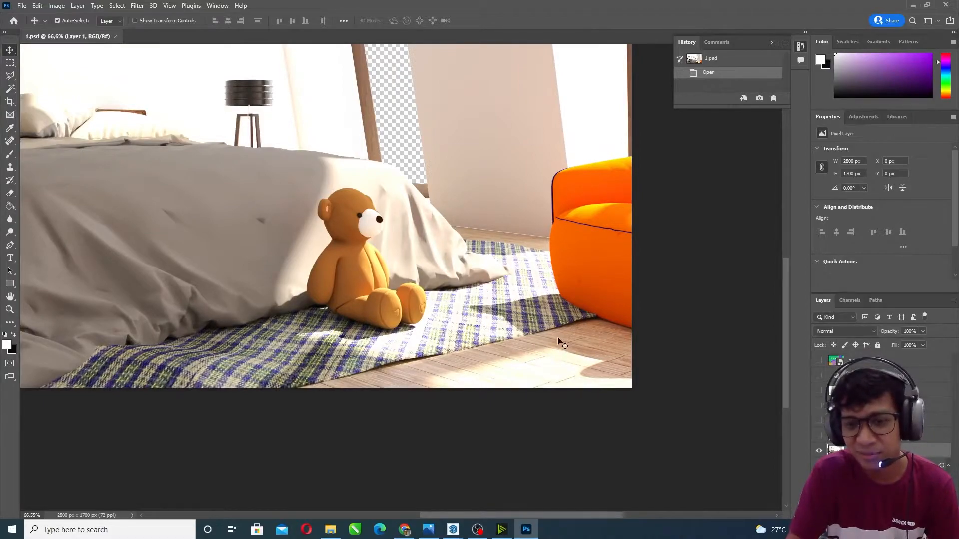
- Inspect the wall, framed pictures and window area, and compare them with the whole render
alt+scroll(560, 345, down, 4)
alt+scroll(322, 228, up, 1)
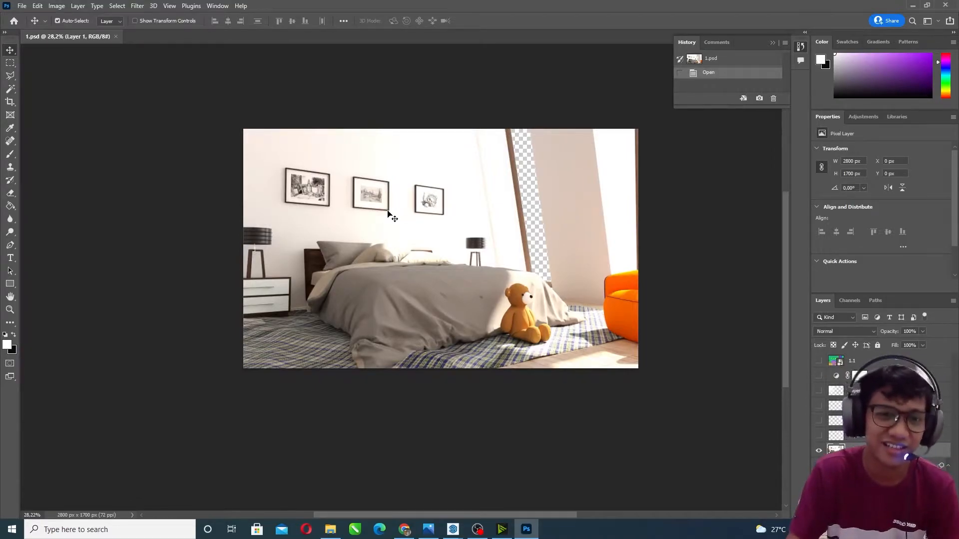
alt+scroll(410, 175, up, 8)
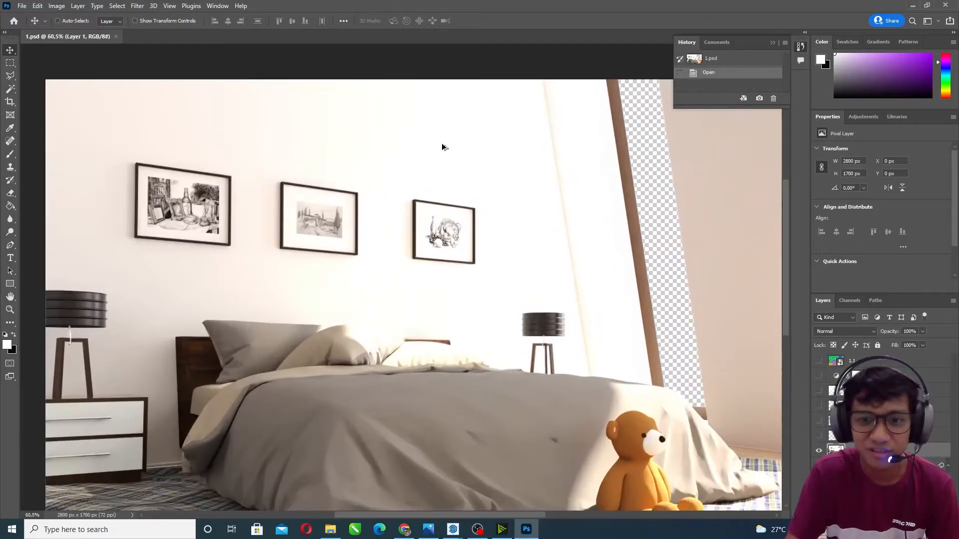
alt+scroll(442, 190, down, 4)
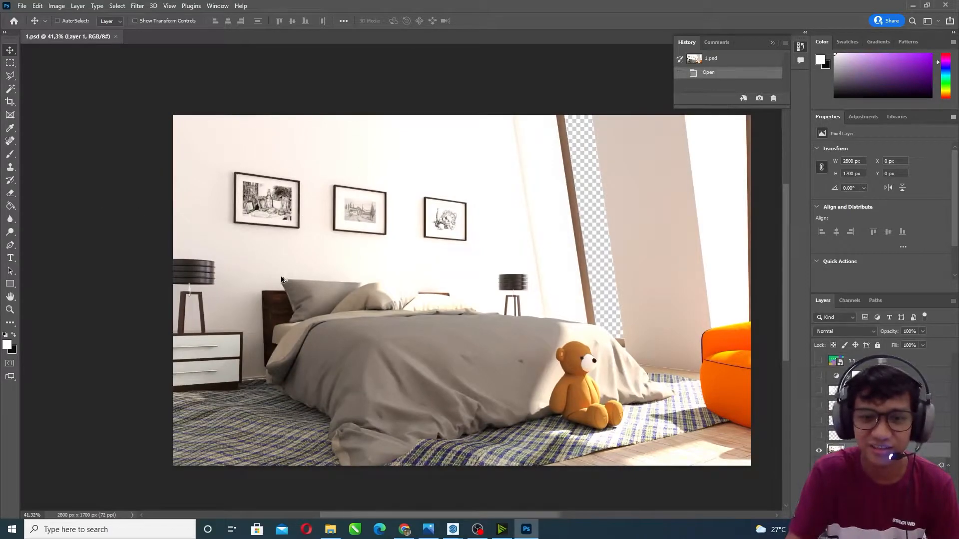
alt+scroll(280, 278, down, 1)
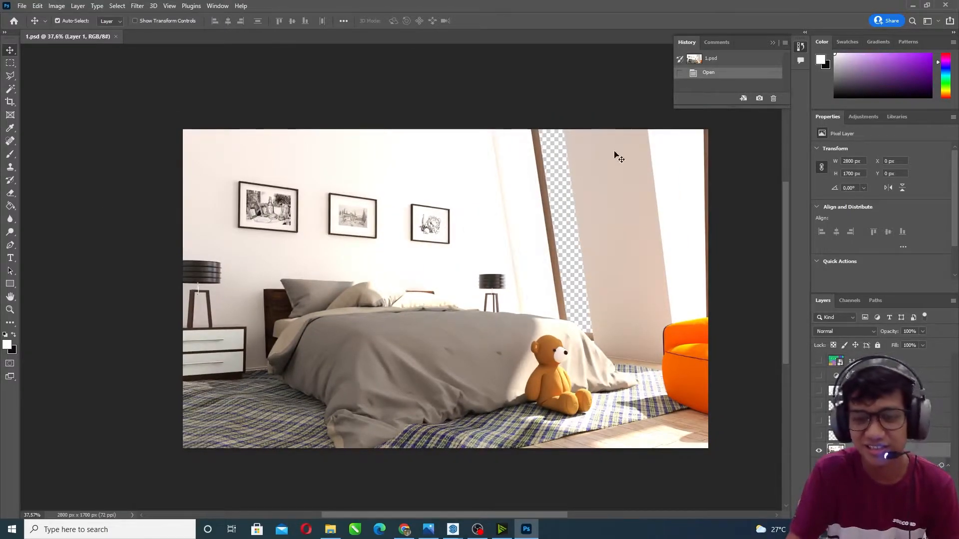
alt+scroll(399, 190, down, 3)
alt+scroll(425, 225, up, 4)
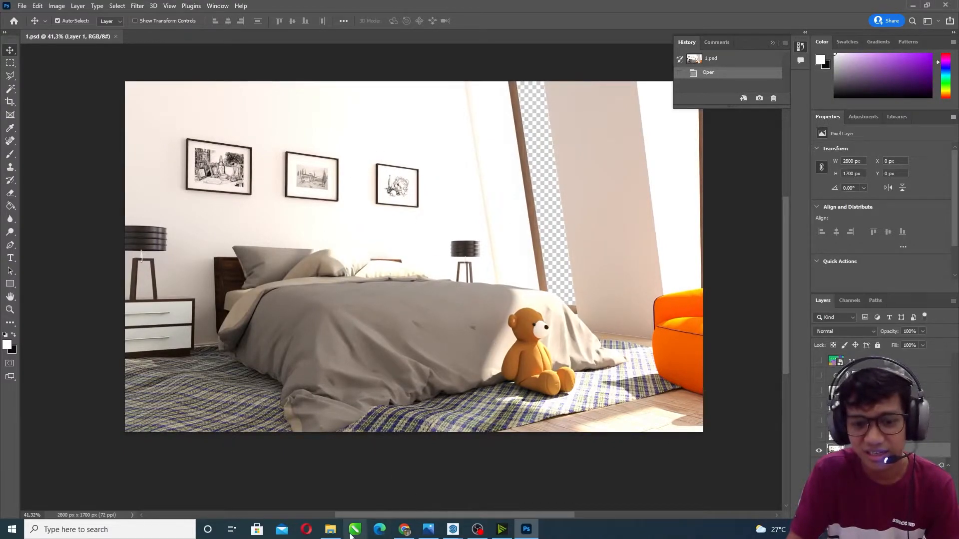
- View the original render 1.png from the project folder, and return to the Photoshop document
click(332, 534)
double_click(218, 76)
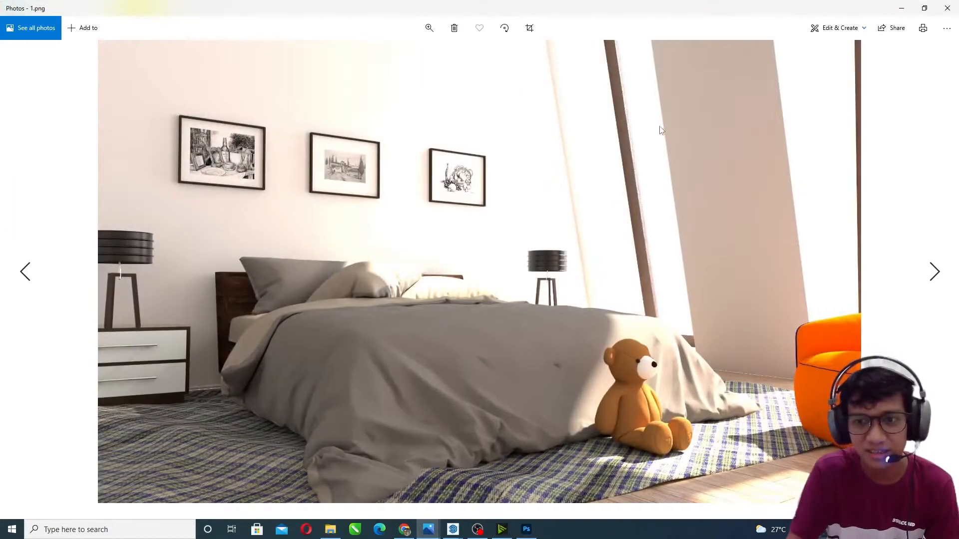
click(902, 4)
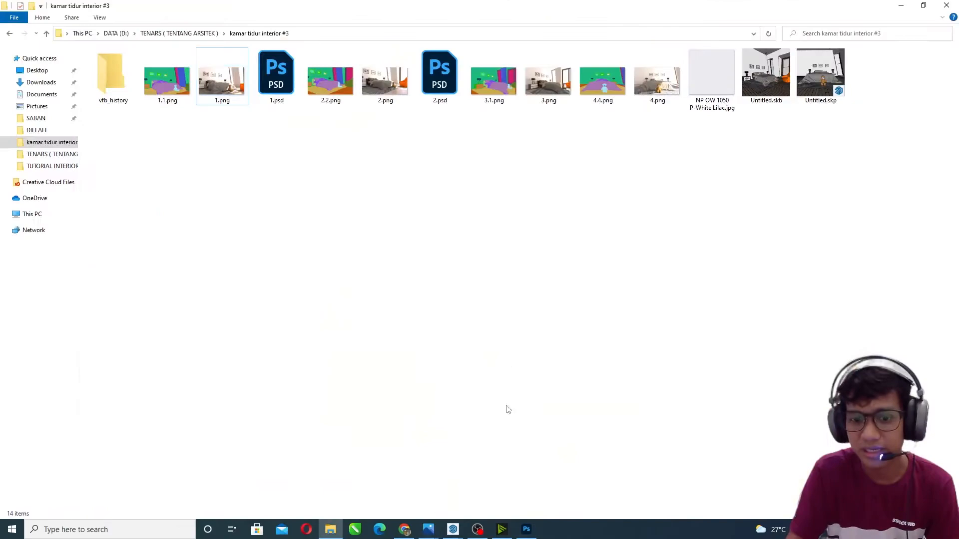
click(527, 530)
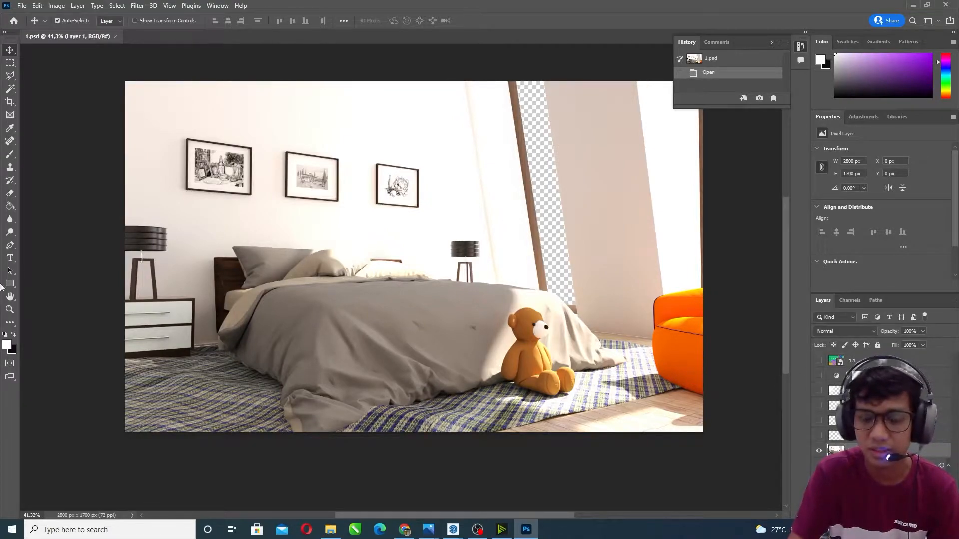
- Show the 1.1 color mask layer and check the scene's render elements in SketchUp's V-Ray Asset Editor
click(819, 362)
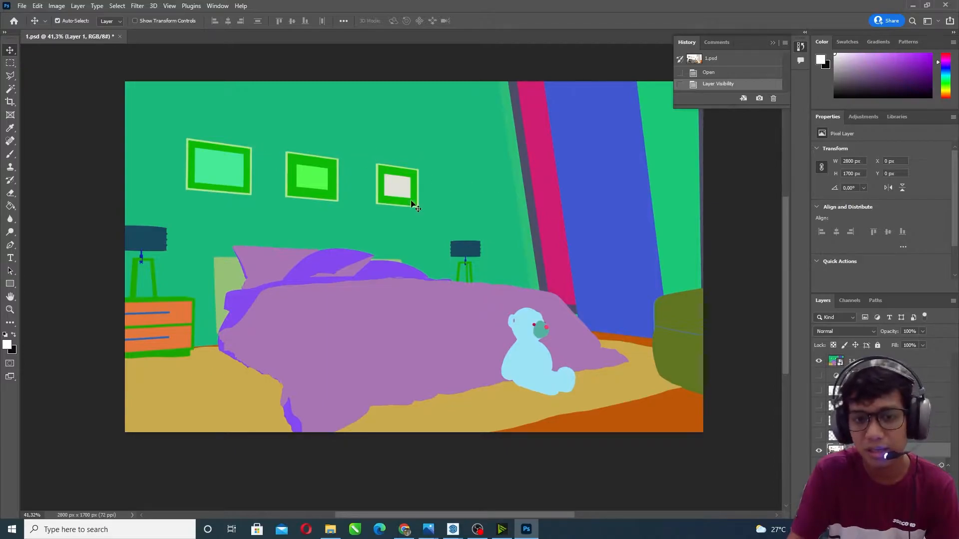
mouse_move(453, 530)
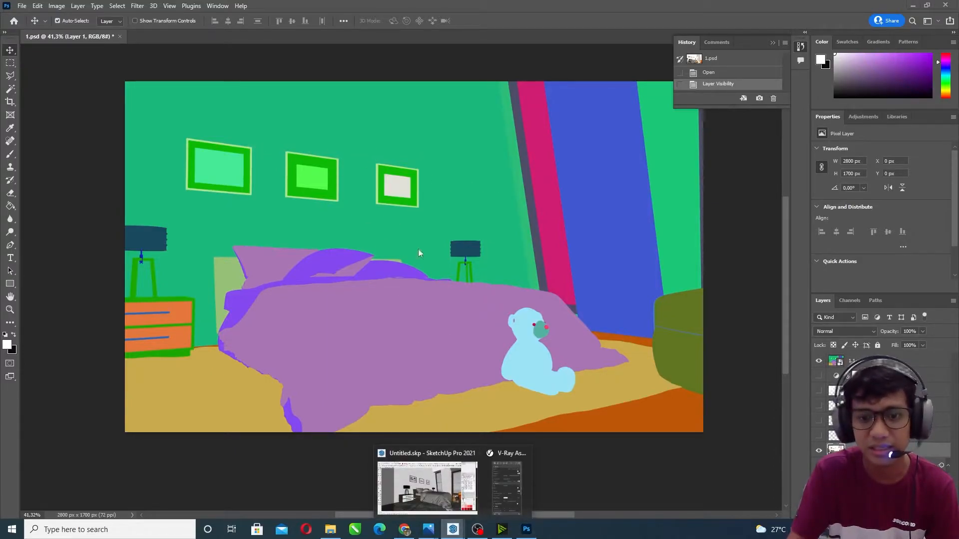
click(431, 497)
click(759, 31)
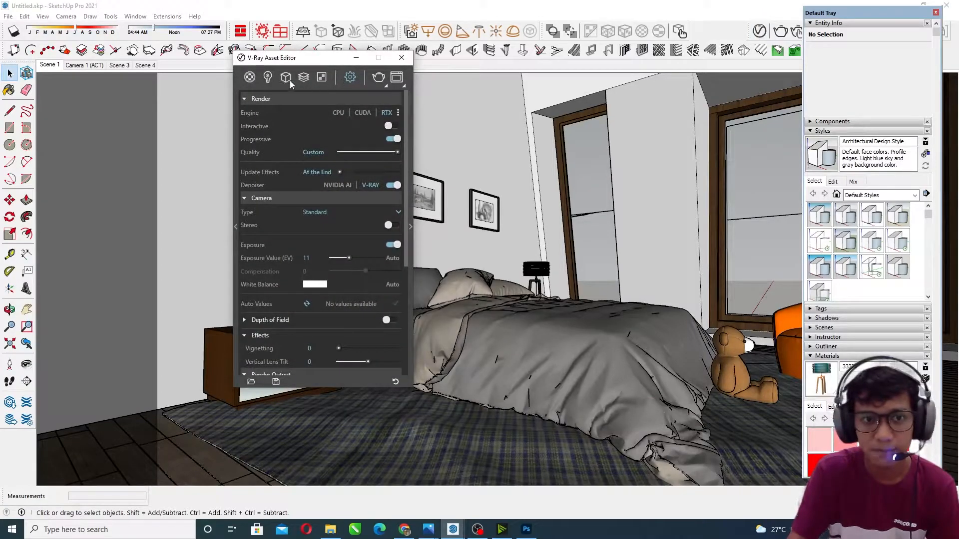
click(304, 77)
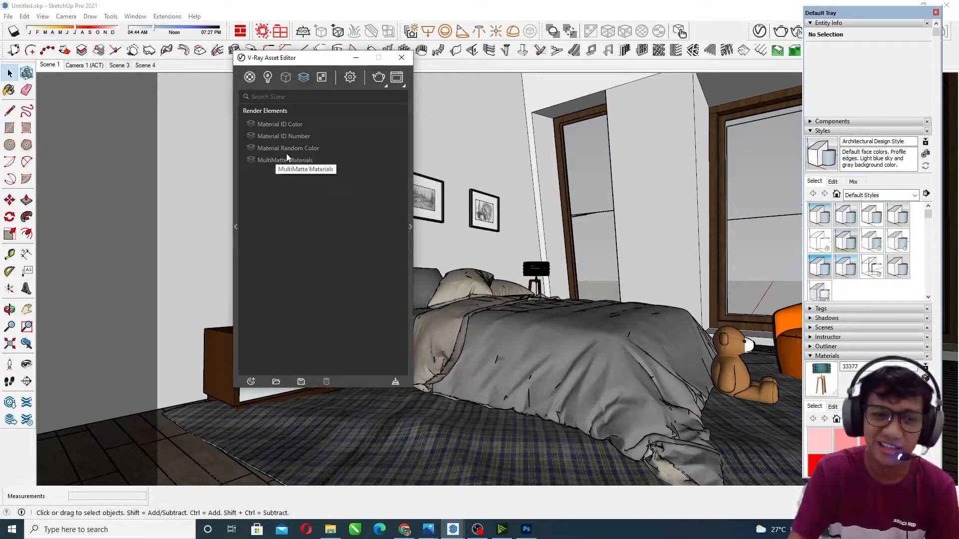
click(356, 59)
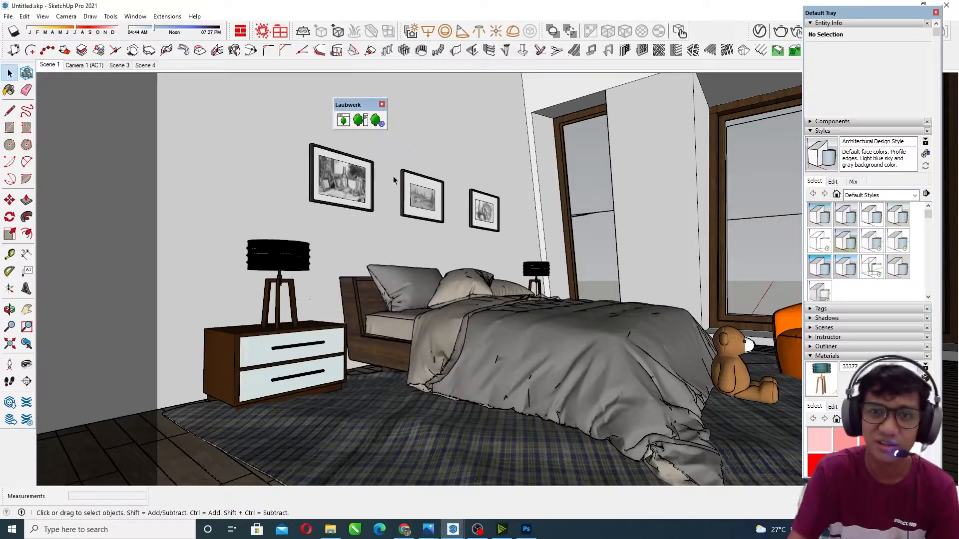
- Look through the render elements available to add in the V-Ray Asset Editor without adding any, and minimize it
click(759, 31)
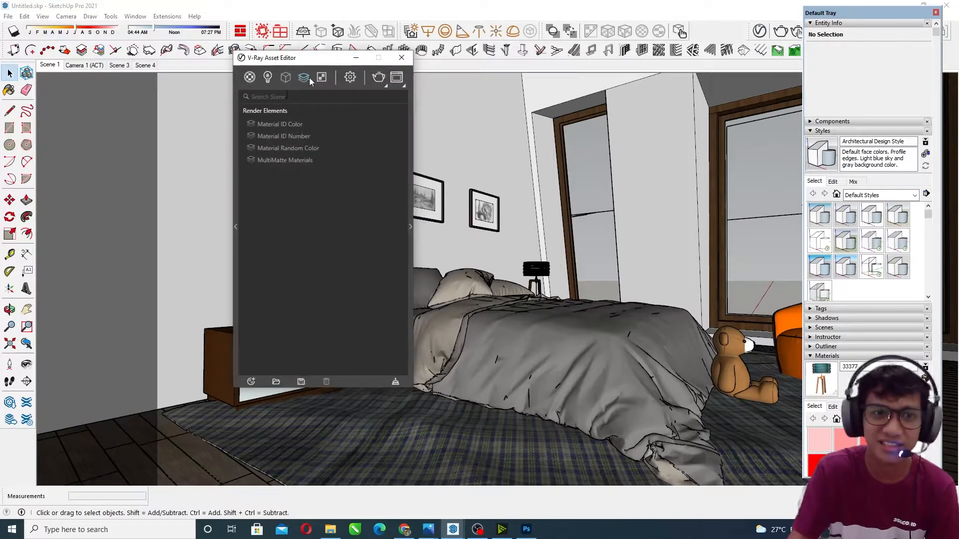
click(307, 77)
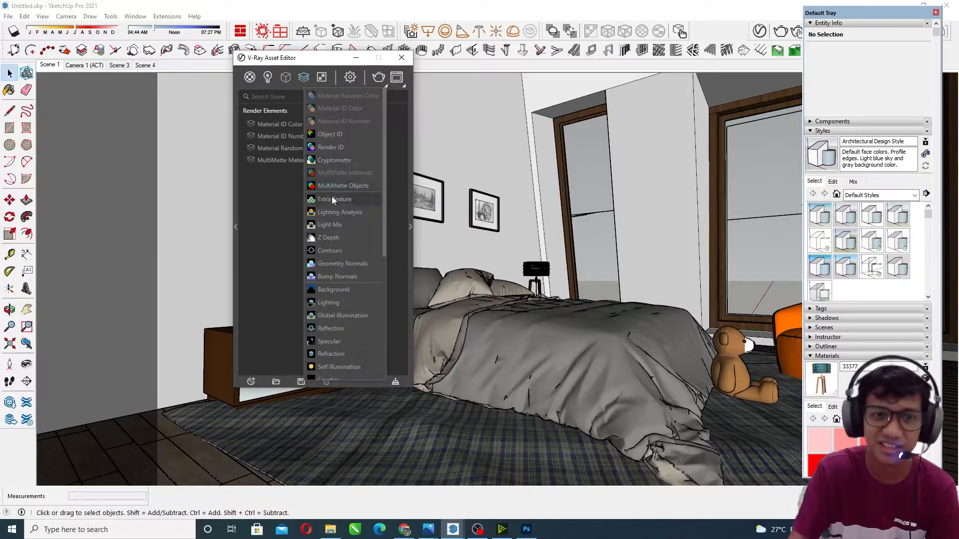
click(266, 233)
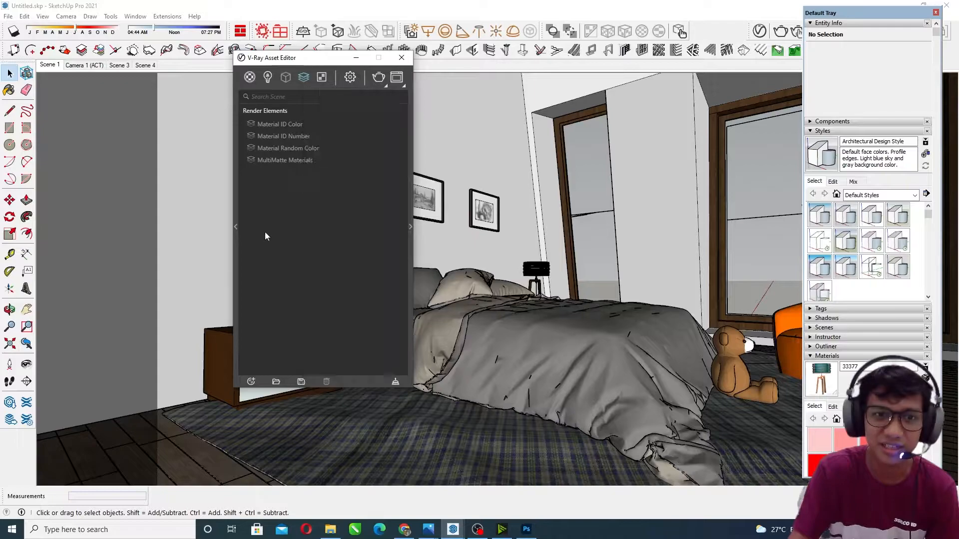
click(355, 58)
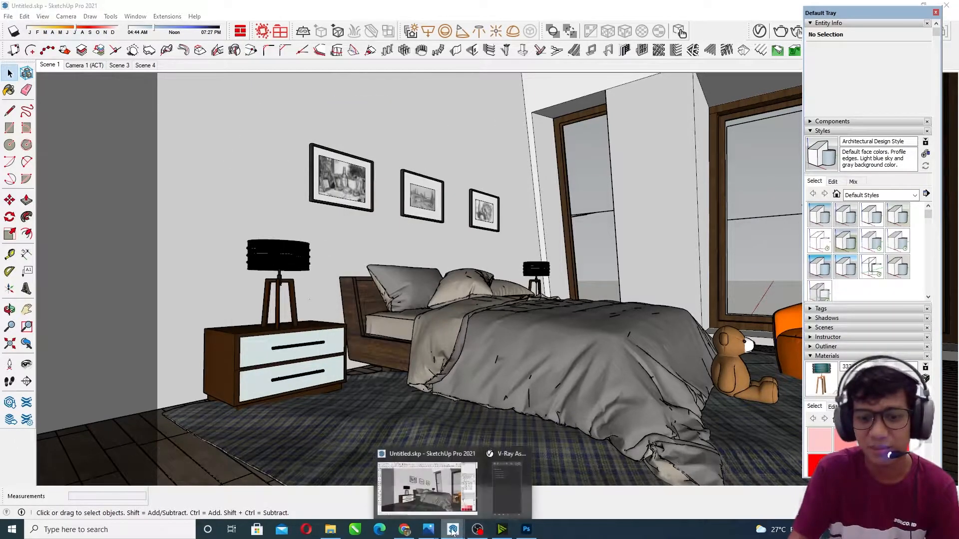
- Back in Photoshop, select the window opening marked pink in the 1.1 color mask with the Magic Wand and hide the mask layer
click(528, 531)
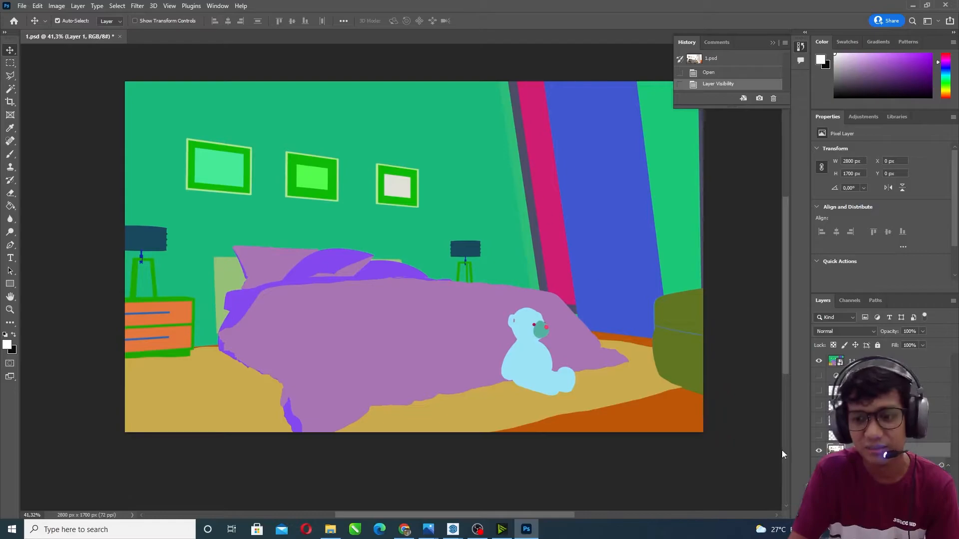
click(818, 362)
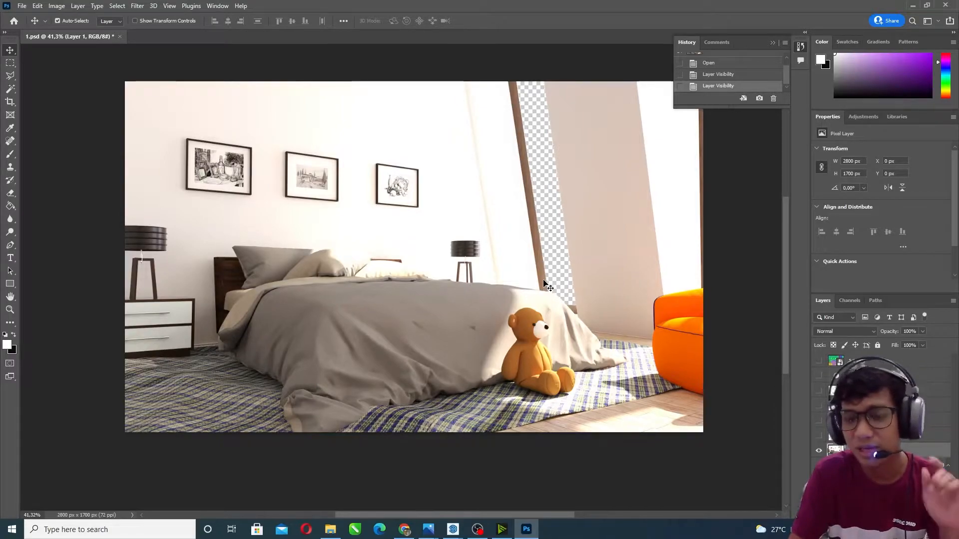
click(819, 362)
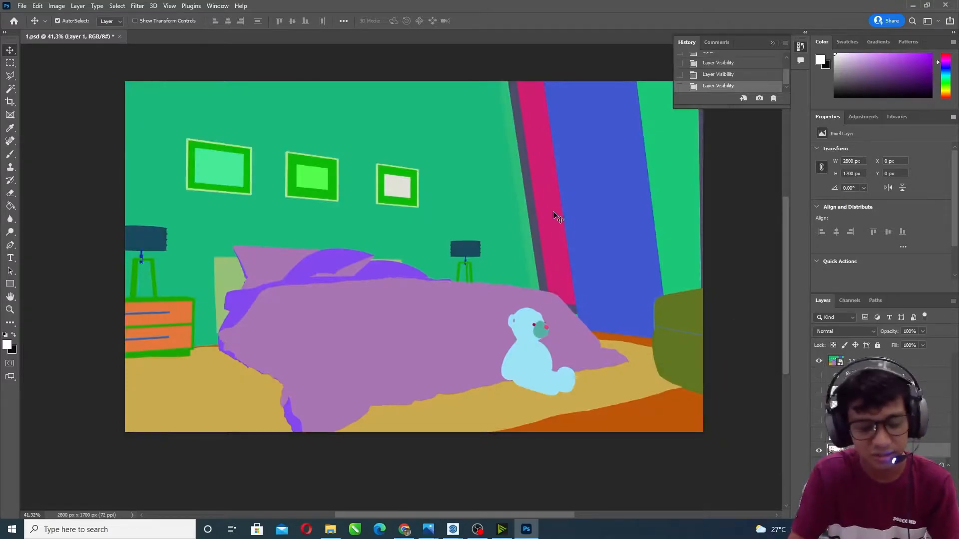
key(w)
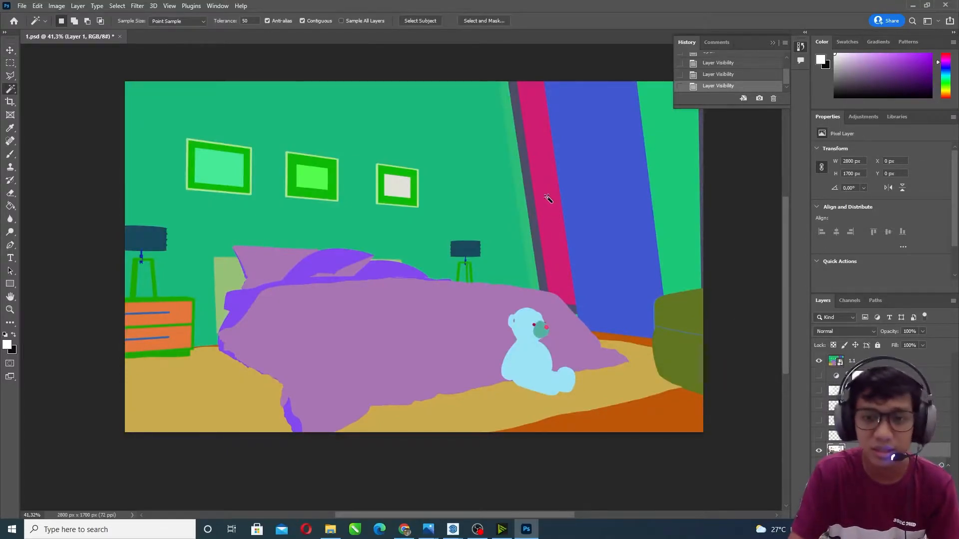
click(545, 154)
click(820, 362)
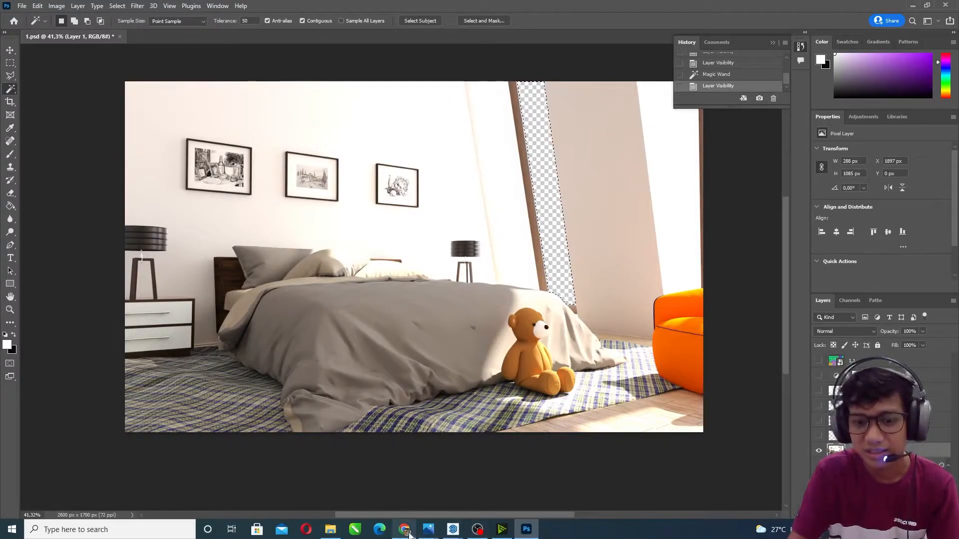
- Open 1.png from the project folder to check how the window opening looks in the untouched render
click(331, 529)
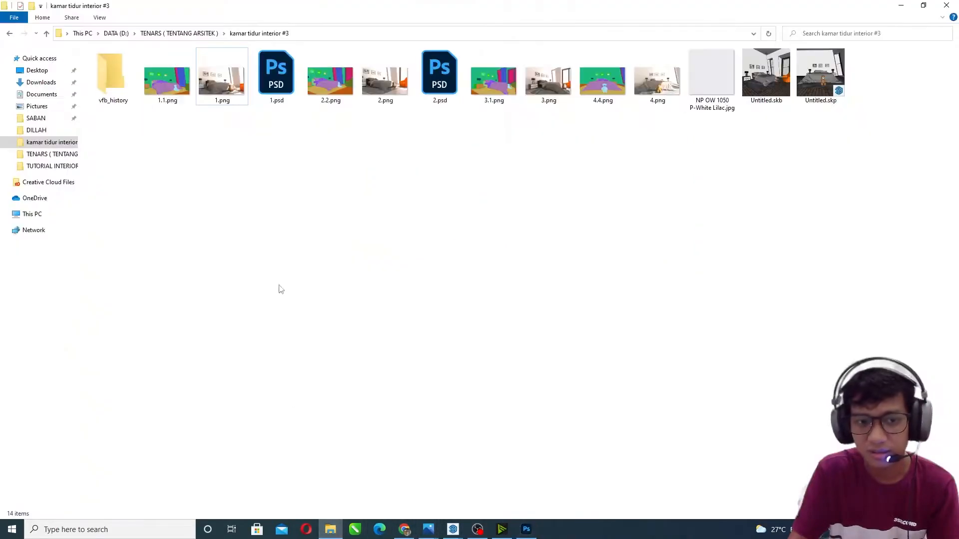
double_click(223, 85)
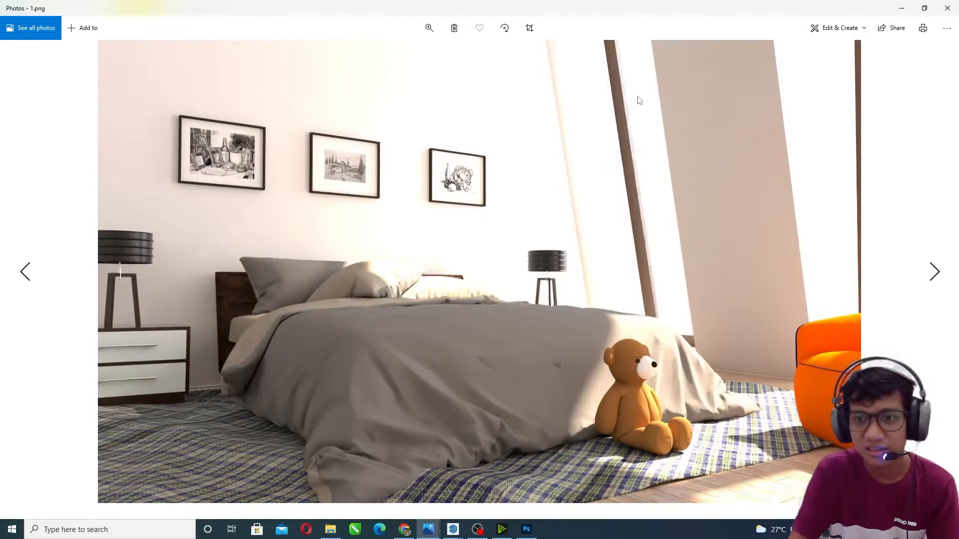
click(902, 8)
- In Photoshop, clear the selected window opening on the render layer, deselect it and switch to the Move tool
click(526, 529)
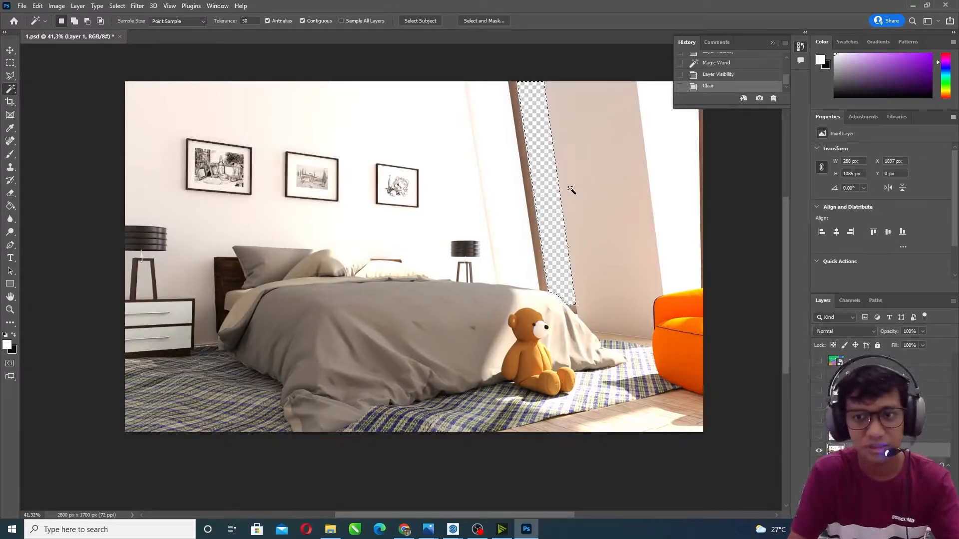
key(ctrl+d)
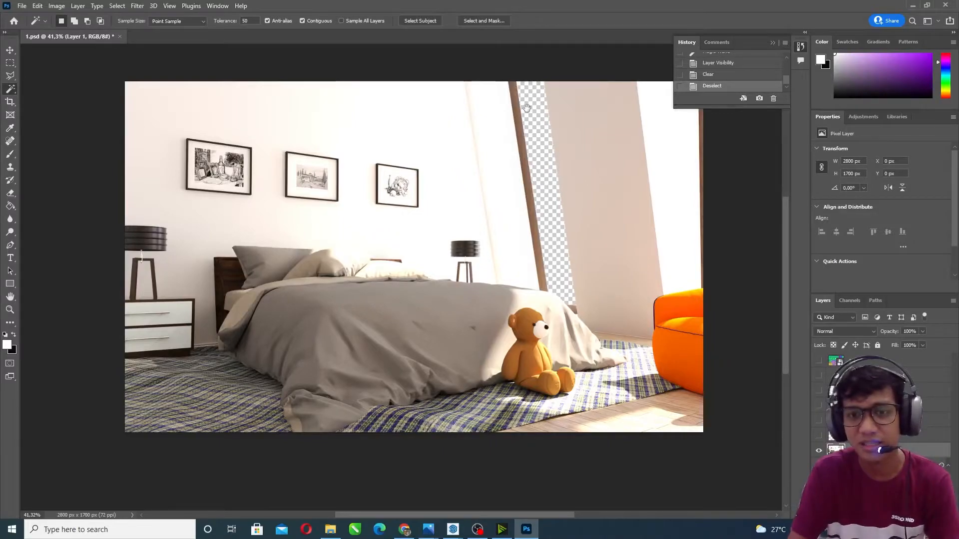
click(12, 49)
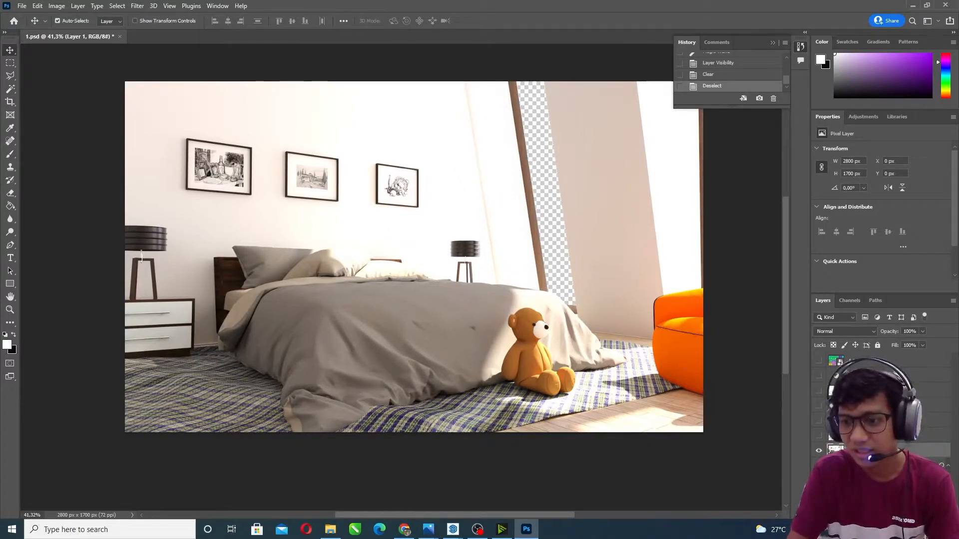
- Show the sky photo layer behind the cleared window opening and briefly preview the white overlay of Layer 2
click(819, 466)
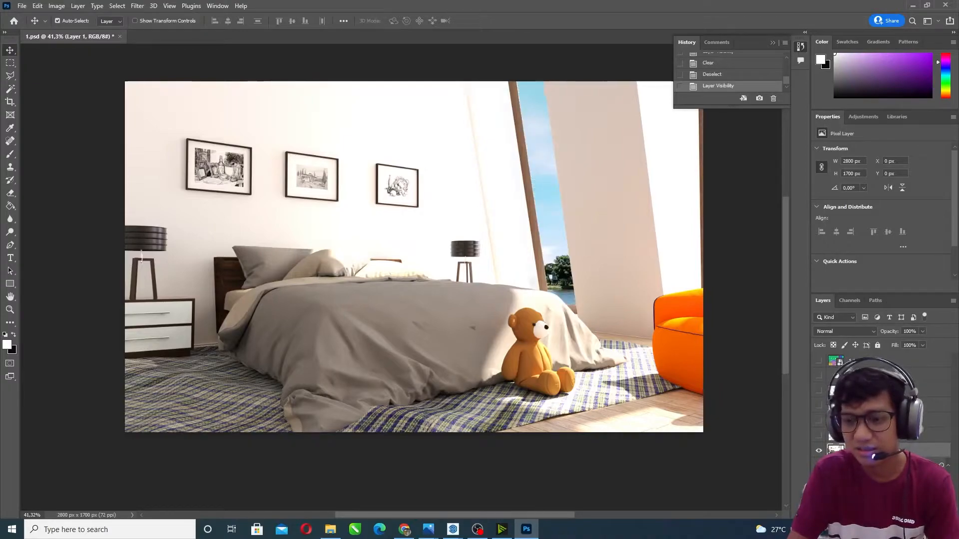
click(874, 465)
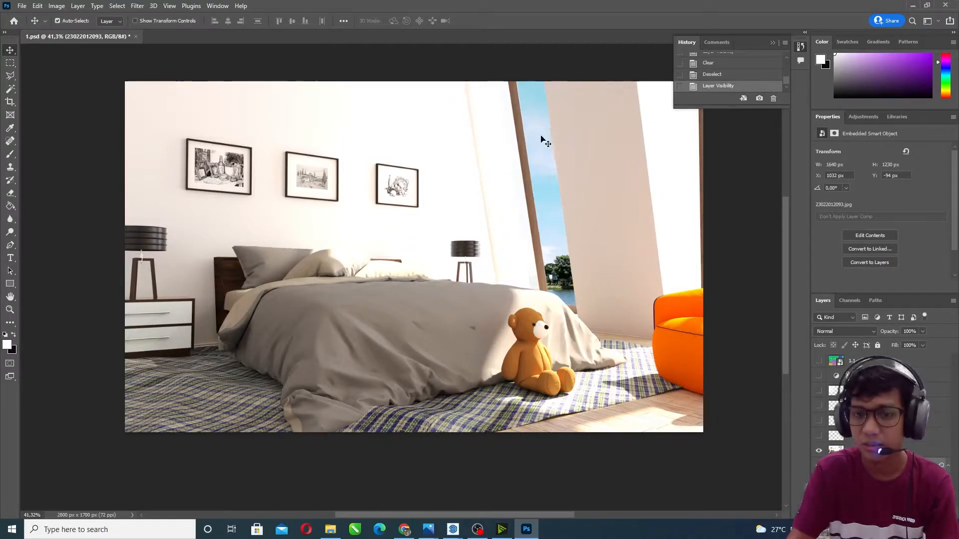
click(819, 437)
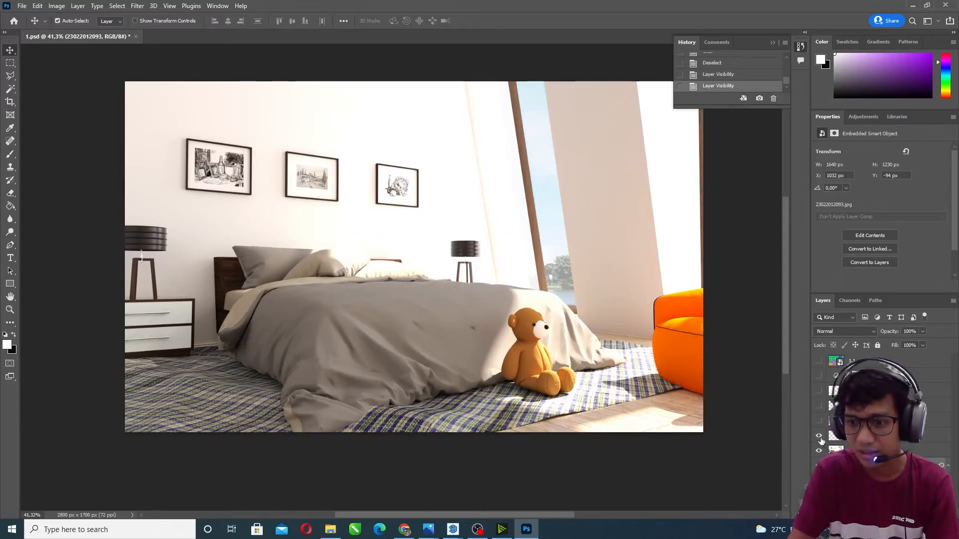
click(819, 436)
- Select the pink window opening in the 1.1 color mask with the Magic Wand and hide the mask layer
click(820, 361)
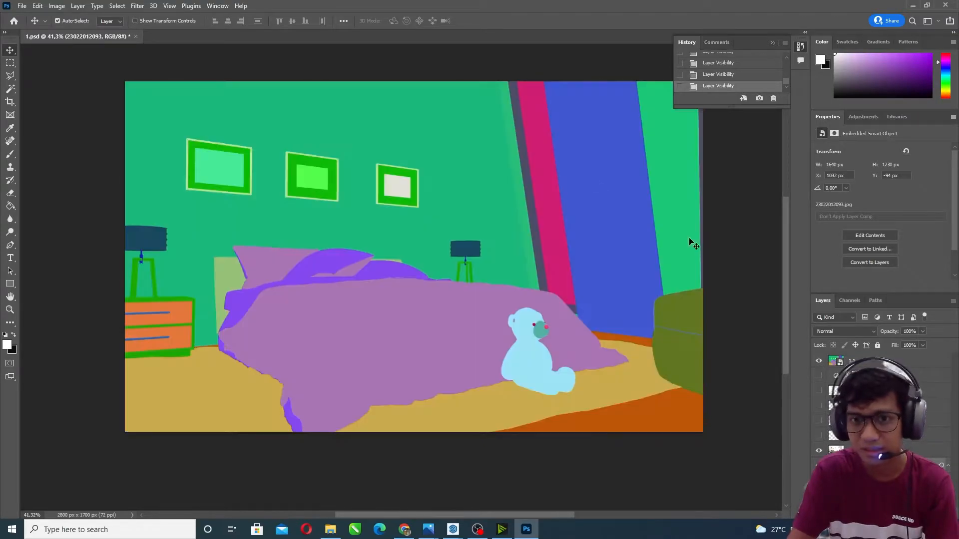
key(w)
click(387, 156)
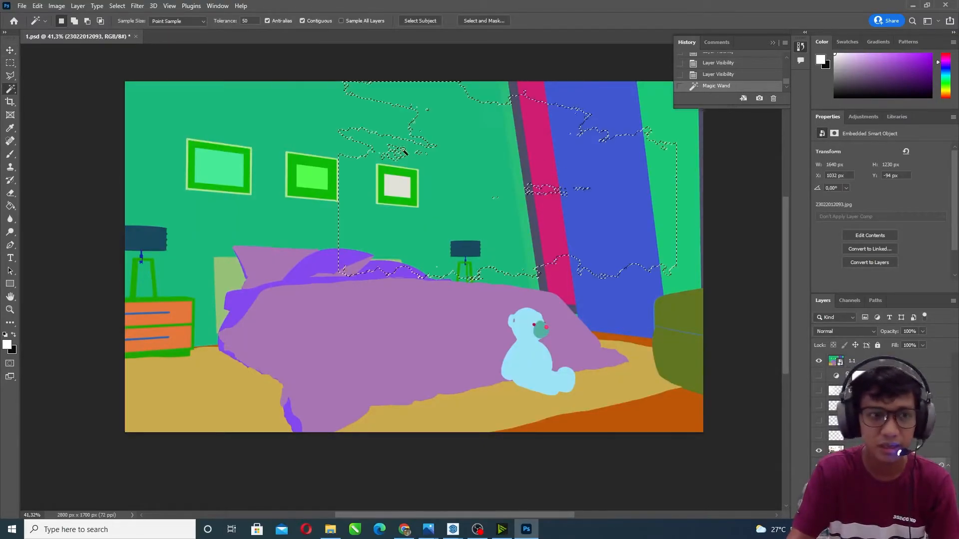
click(850, 362)
key(ctrl+d)
click(538, 160)
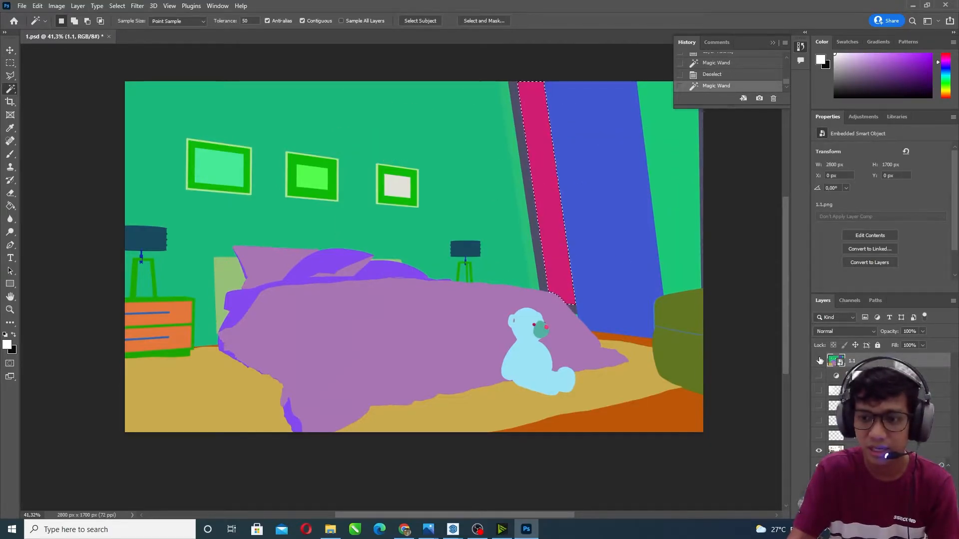
click(820, 361)
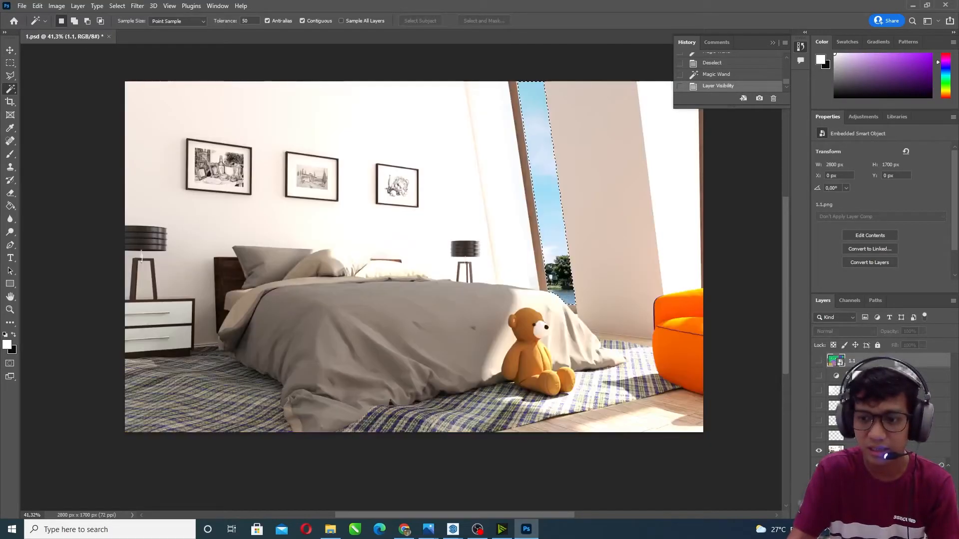
- Fill the selected window opening with white on a new layer above Layer 2 using the Paint Bucket, and deselect it
click(9, 206)
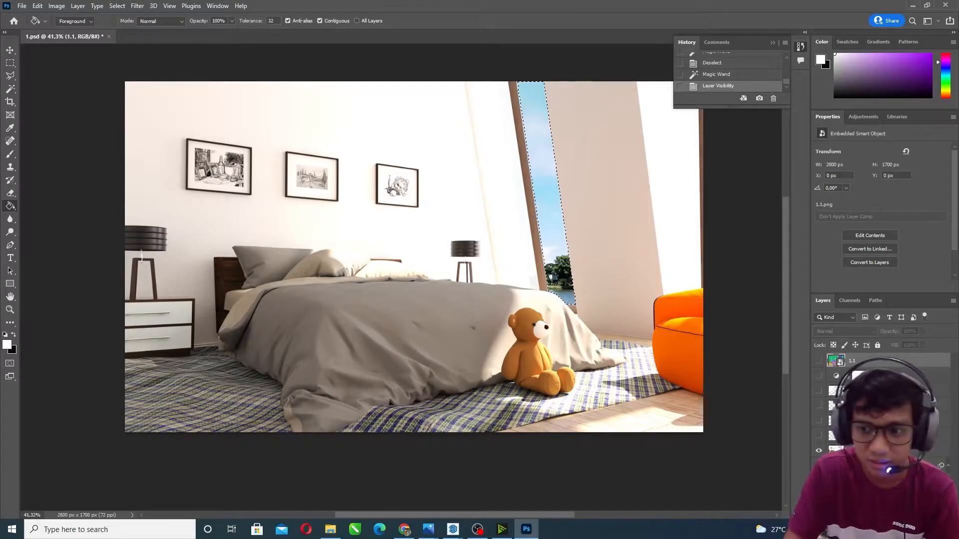
click(869, 435)
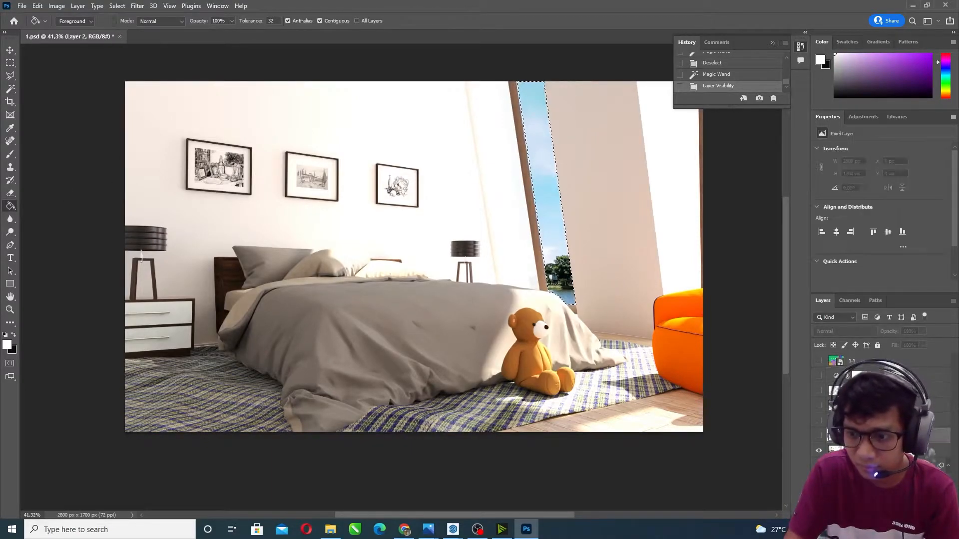
click(928, 513)
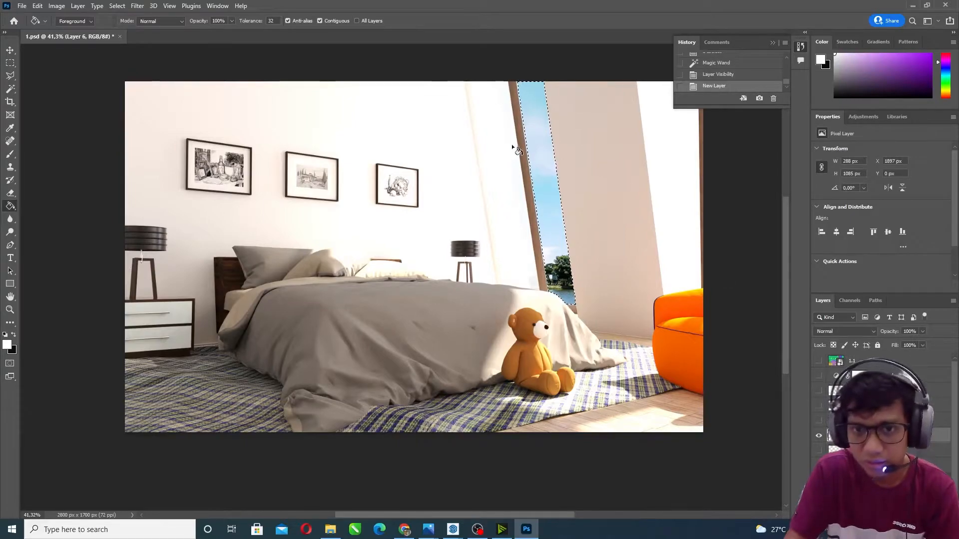
click(532, 148)
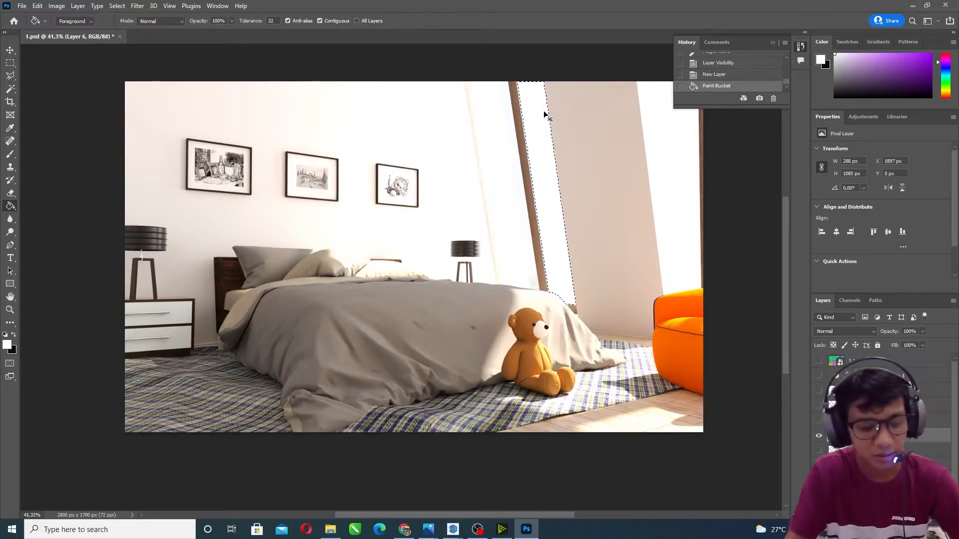
key(ctrl+d)
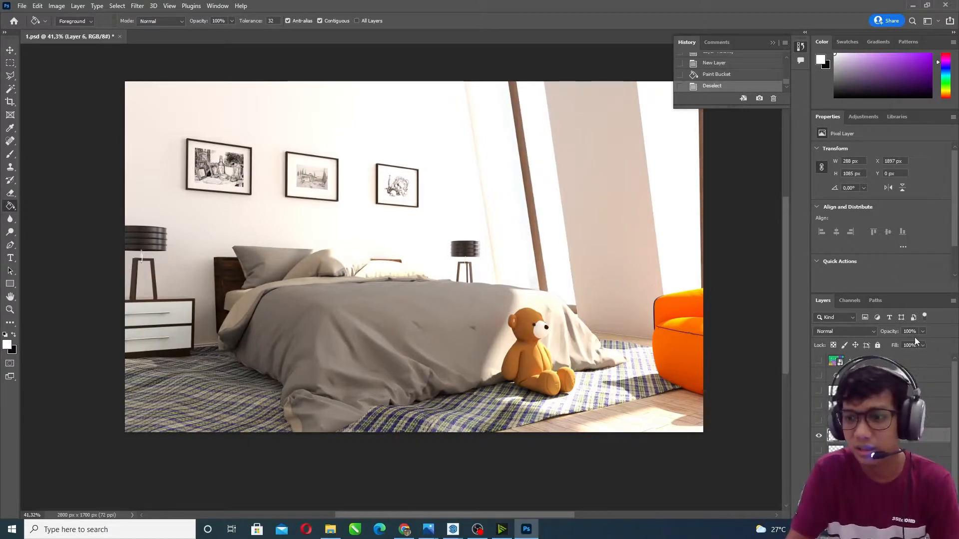
- Try the white window fill at 47% opacity and delete that demonstration layer
drag(922, 332, 898, 342)
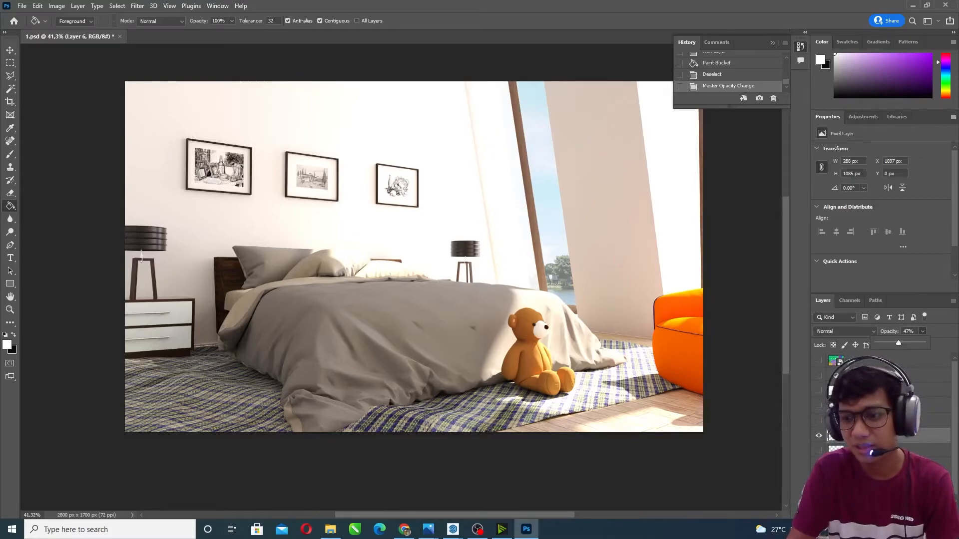
click(931, 436)
drag(931, 436, 945, 515)
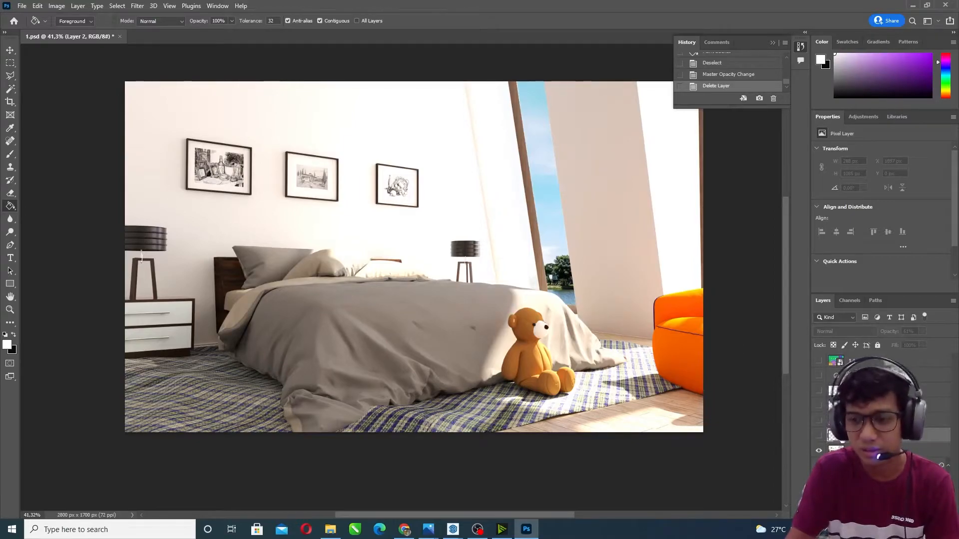
- Show the white window overlay of Layer 2 and compare the window with the soft glow of Layer 3 shown and hidden
click(819, 437)
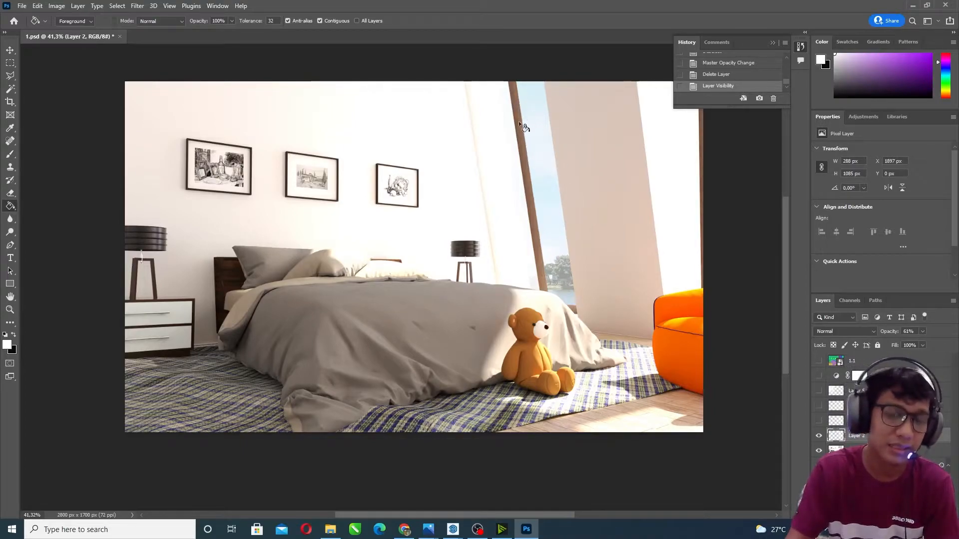
click(10, 50)
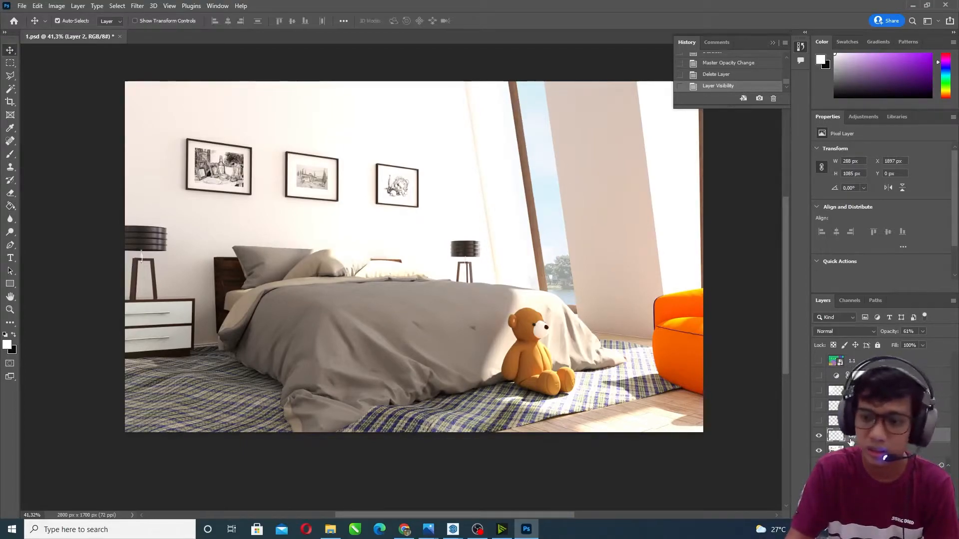
click(829, 421)
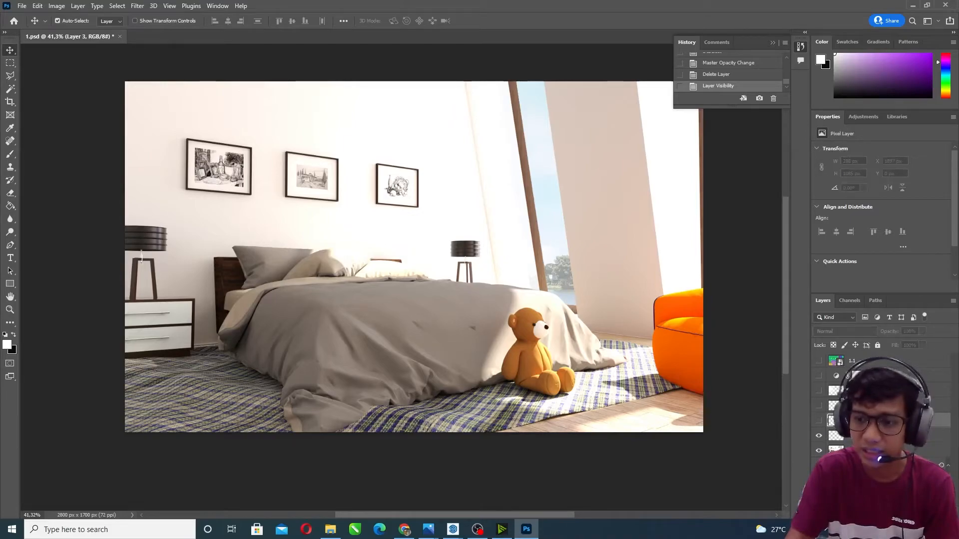
click(820, 422)
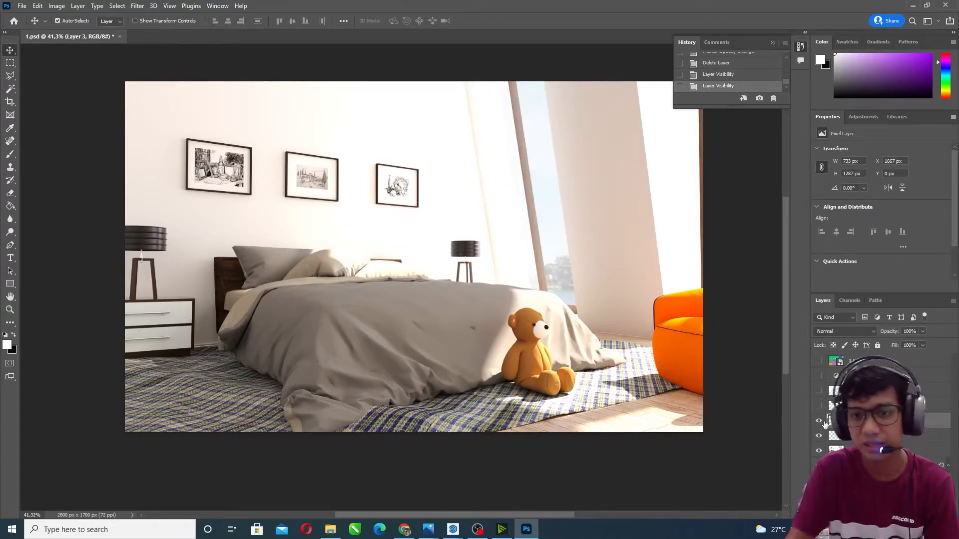
click(824, 423)
click(820, 423)
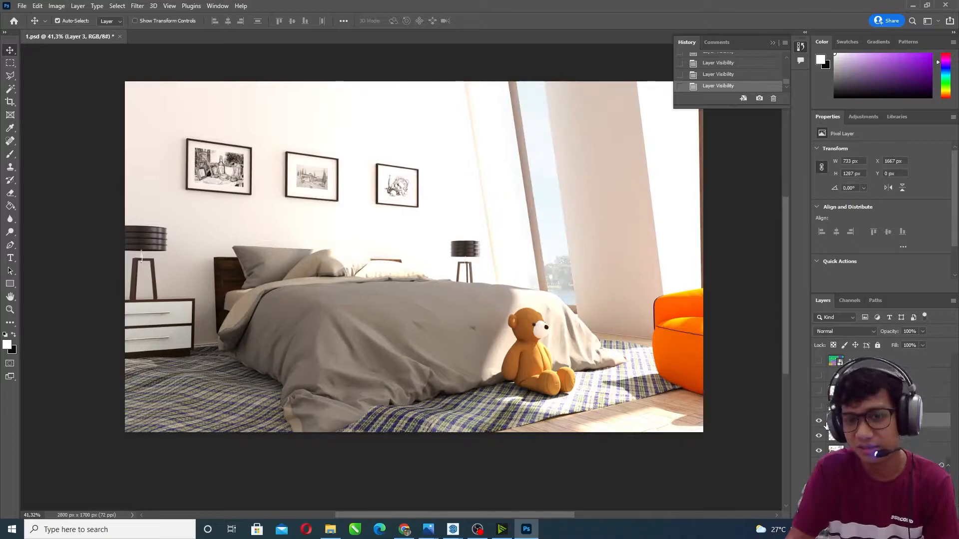
click(821, 424)
click(821, 423)
click(821, 423)
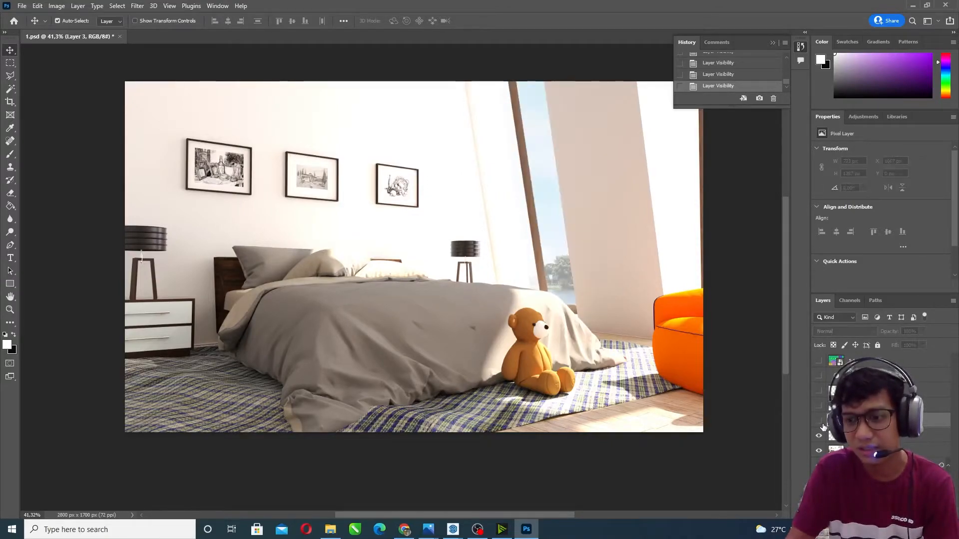
- Reselect the pink window area of the 1.1 color mask with the Magic Wand, with the mask layer hidden again
click(819, 363)
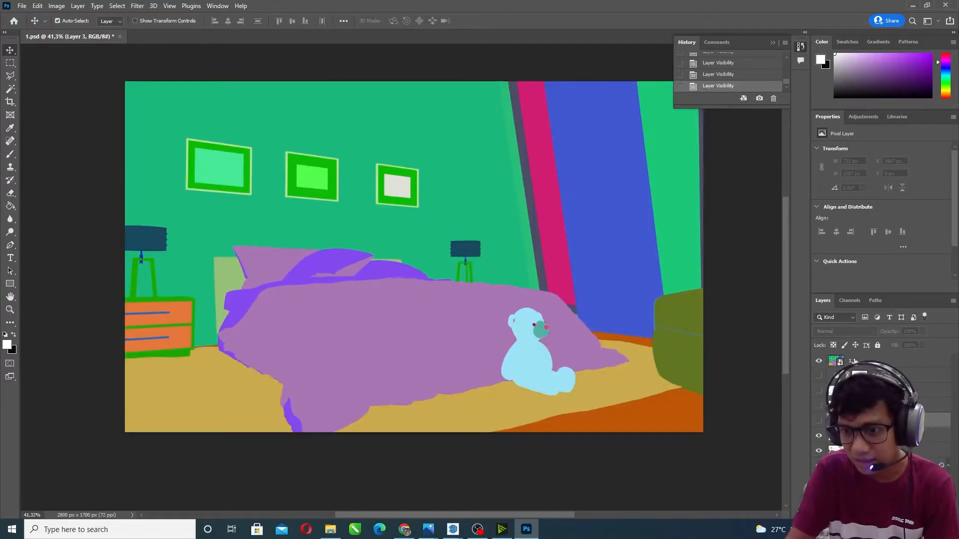
click(853, 361)
scroll(414, 277, up, 2)
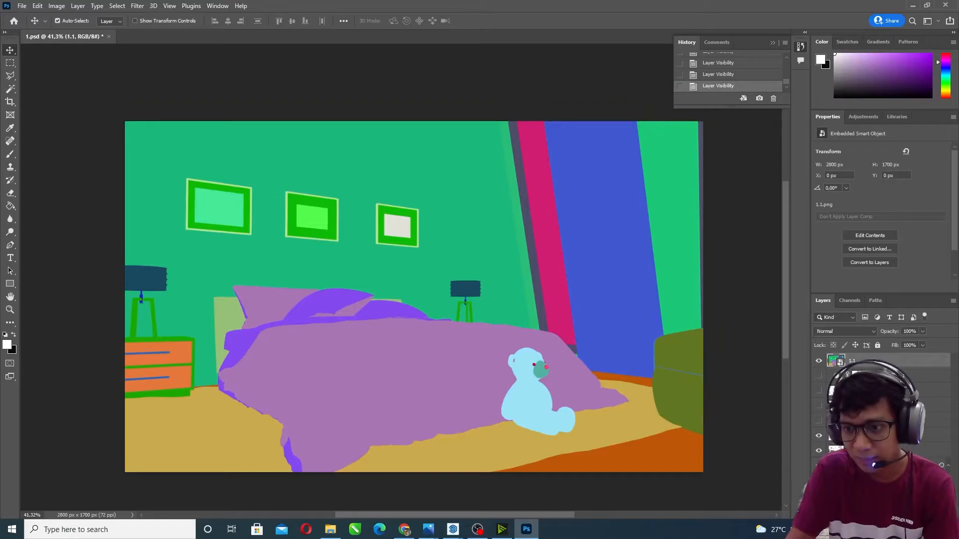
scroll(473, 267, down, 2)
key(w)
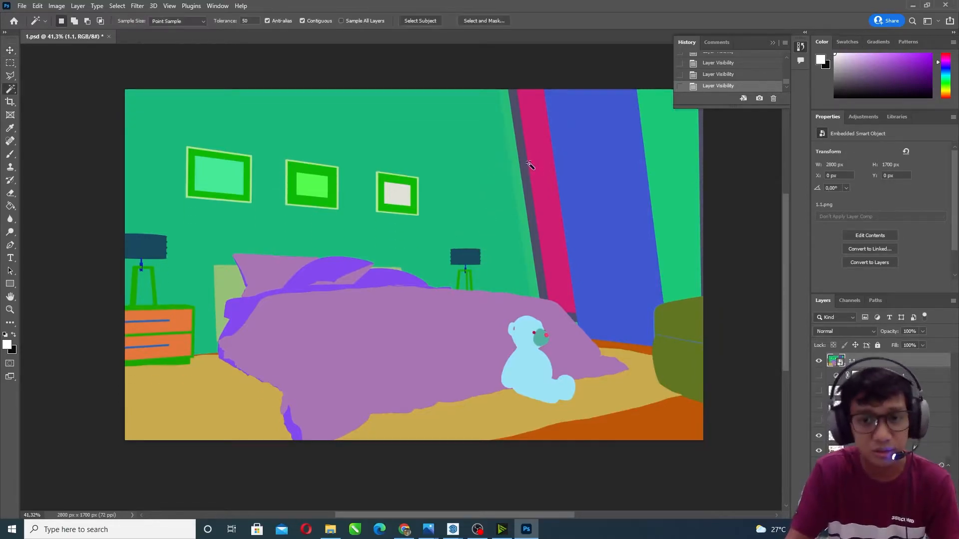
click(819, 362)
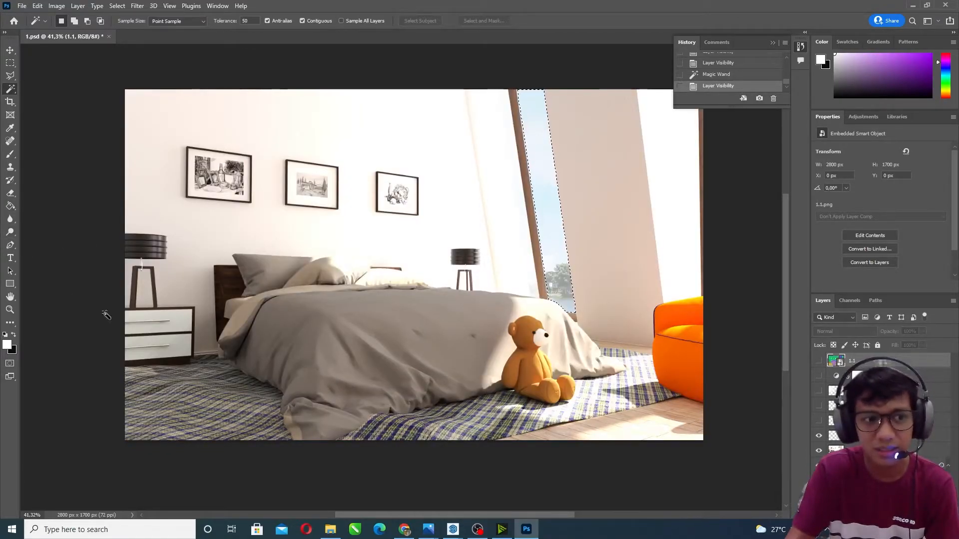
- Add a new layer above Layer 3, fill the selected window opening with white and deselect it
click(867, 421)
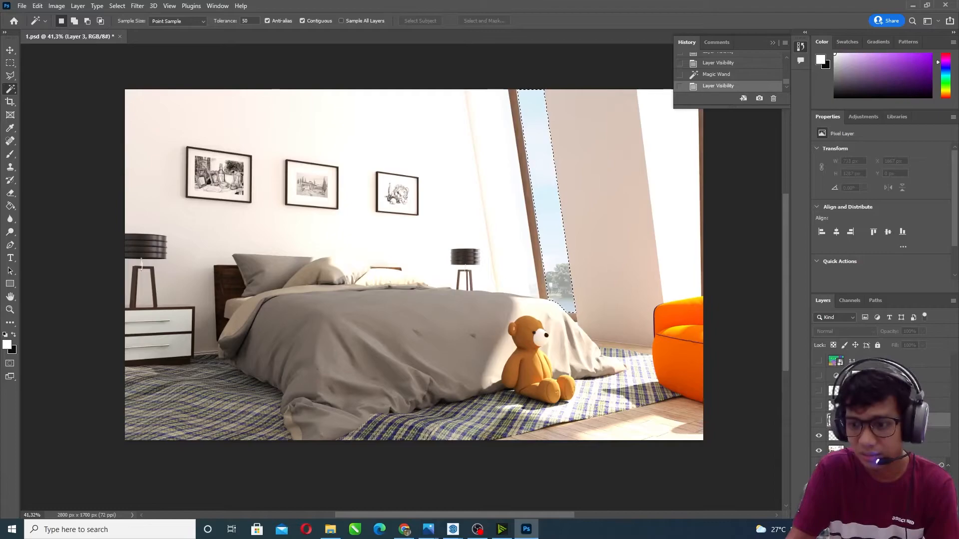
click(910, 515)
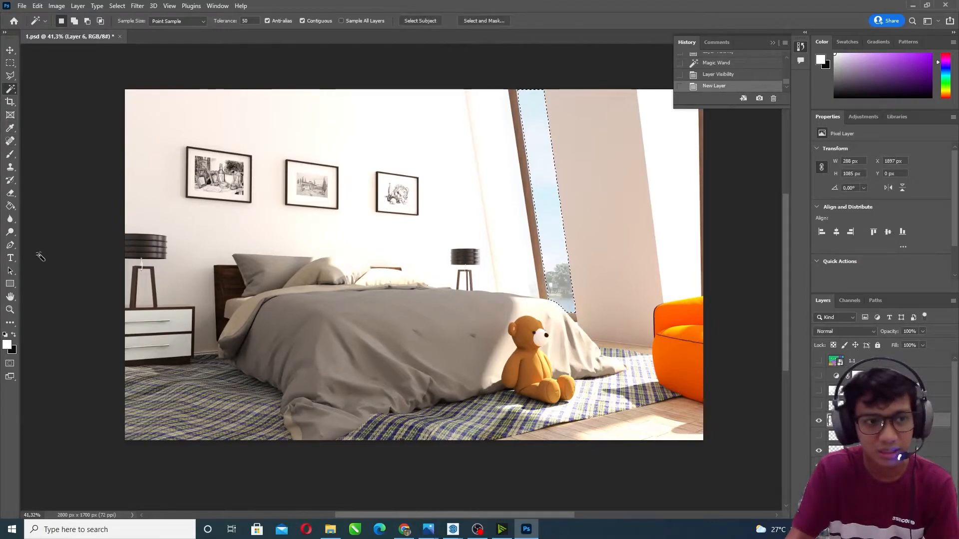
click(18, 207)
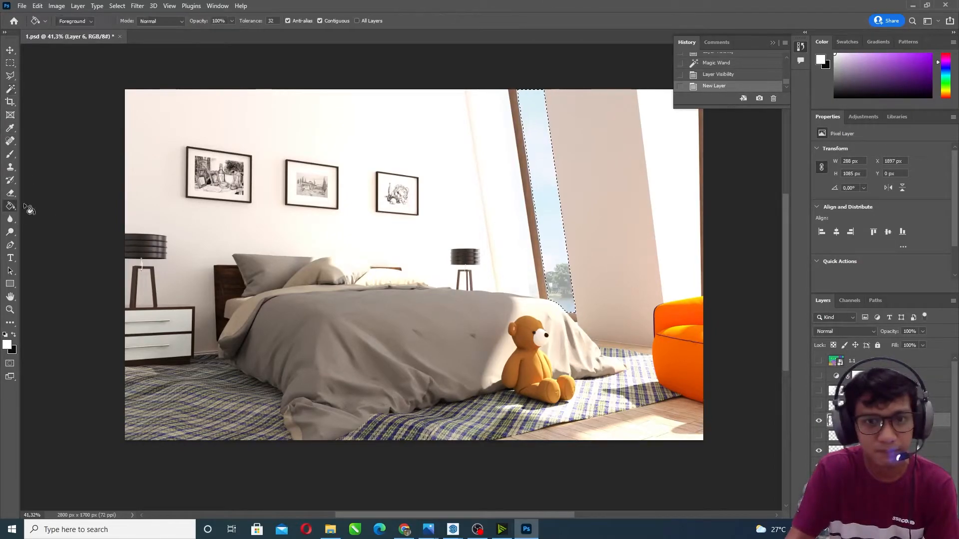
click(541, 168)
key(ctrl+d)
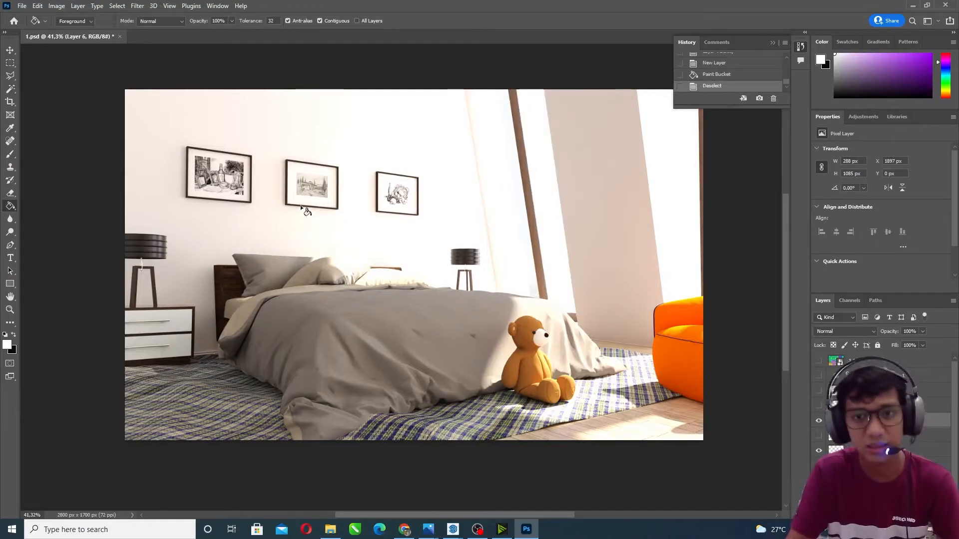
- Preview a Gaussian Blur on the white window fill, cancel it and delete the fill layer
click(145, 7)
mouse_move(183, 141)
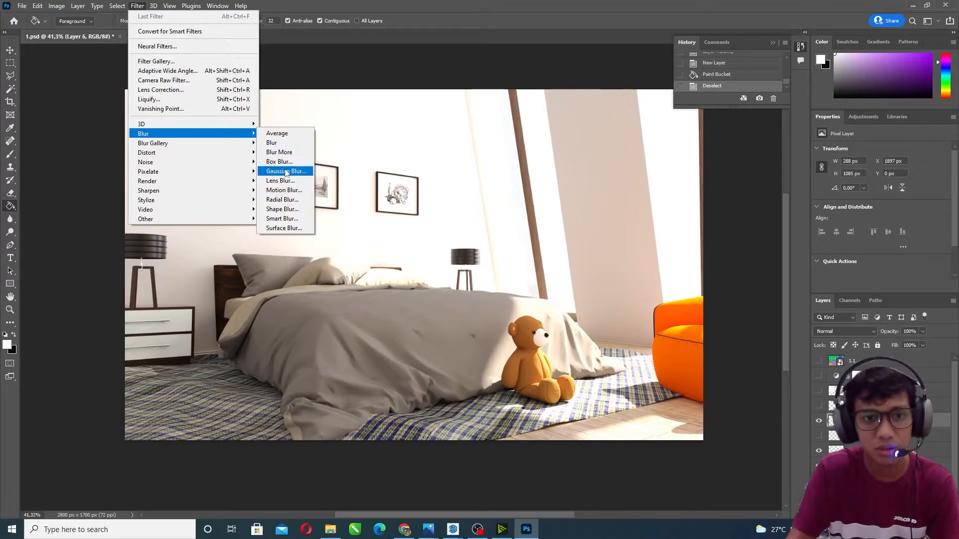
click(287, 172)
drag(326, 234, 304, 233)
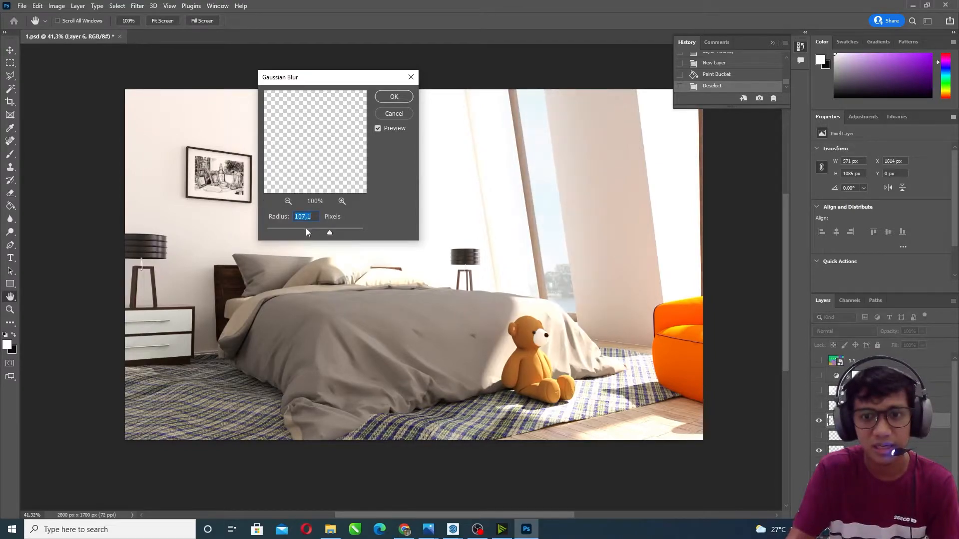
click(394, 114)
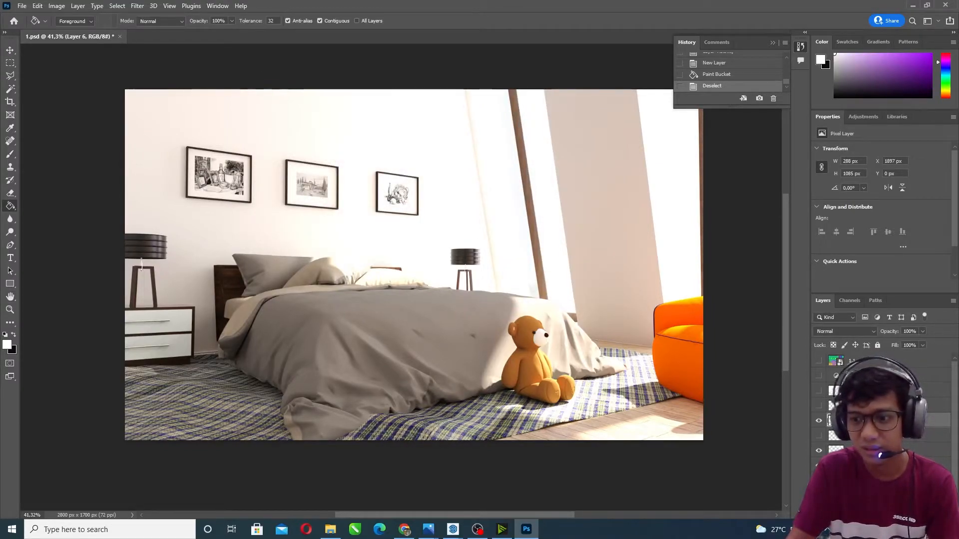
key(Delete)
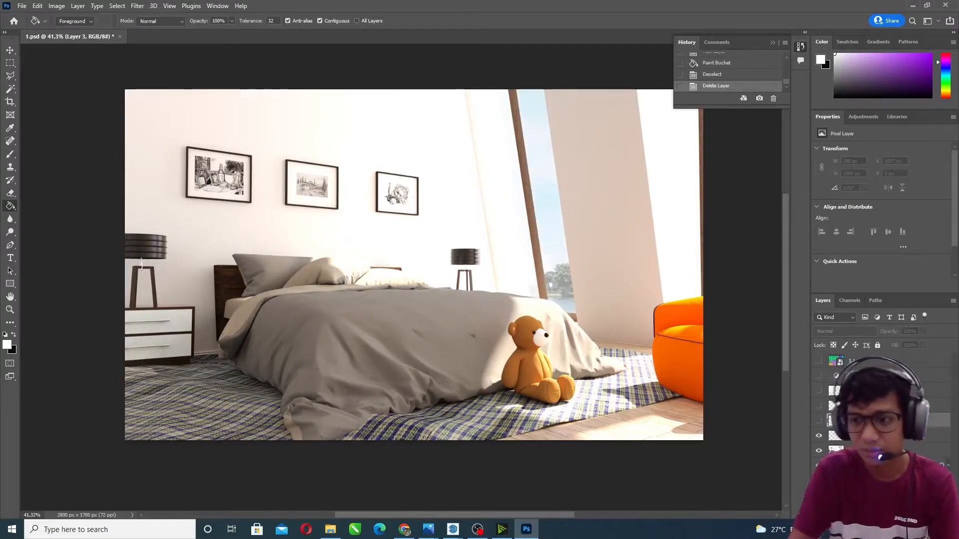
- Show the blurred white glow of Layer 3 around the window, switch to the Move tool and select Layer 4
click(819, 422)
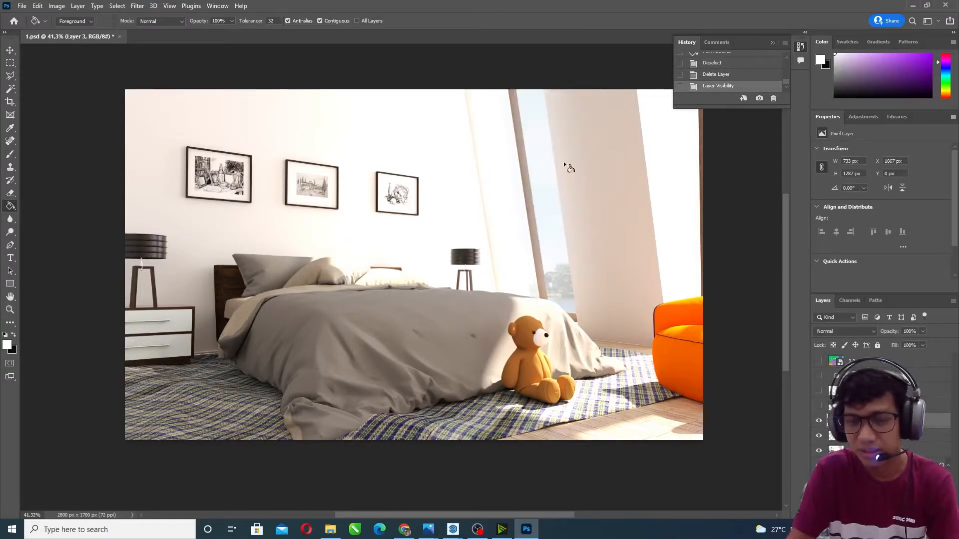
click(10, 50)
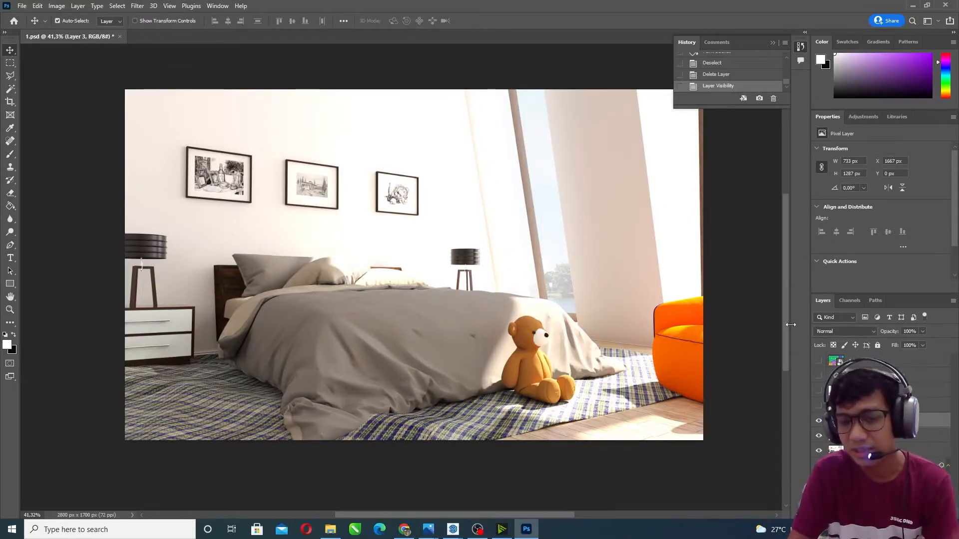
click(869, 405)
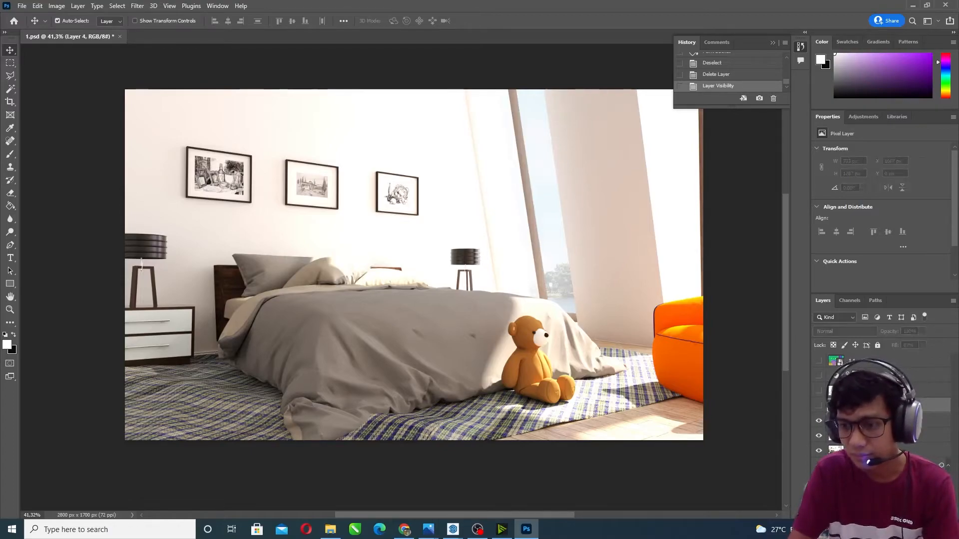
- Compare the render with and without Layer 4 and leave the layer shown
click(819, 409)
click(820, 408)
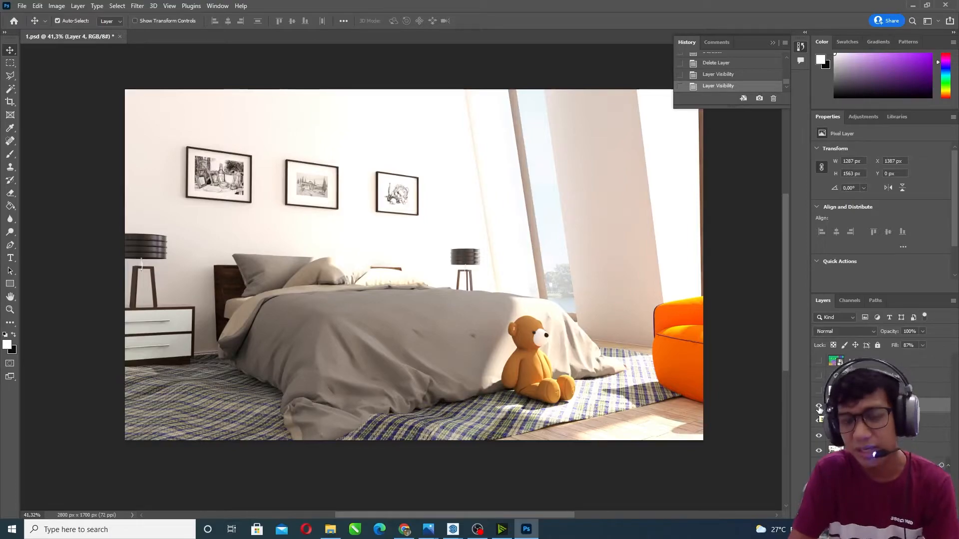
click(819, 409)
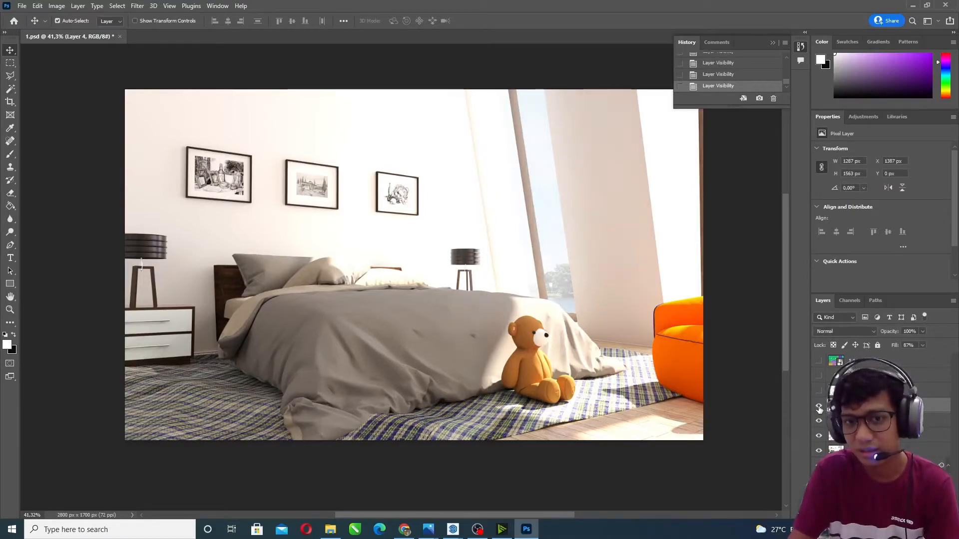
click(820, 408)
click(819, 409)
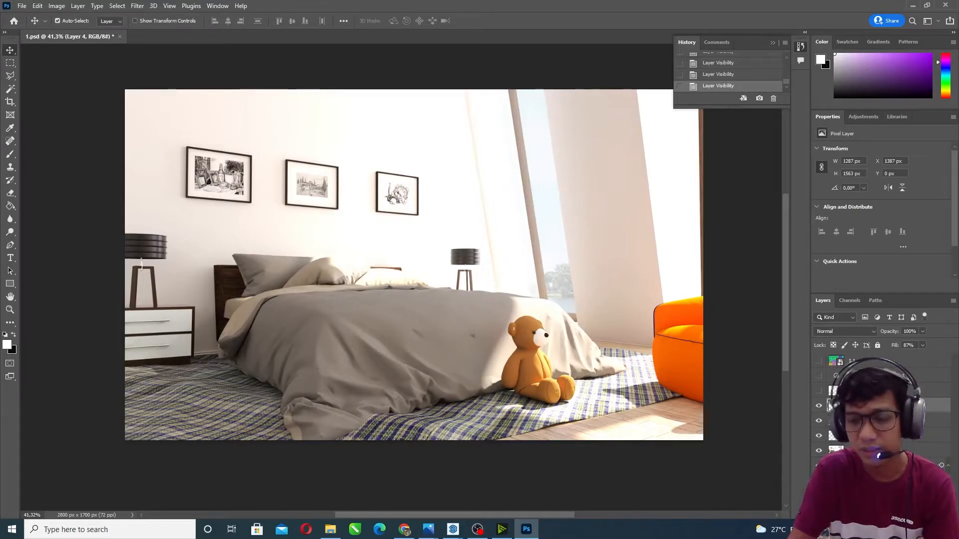
click(136, 6)
mouse_move(210, 133)
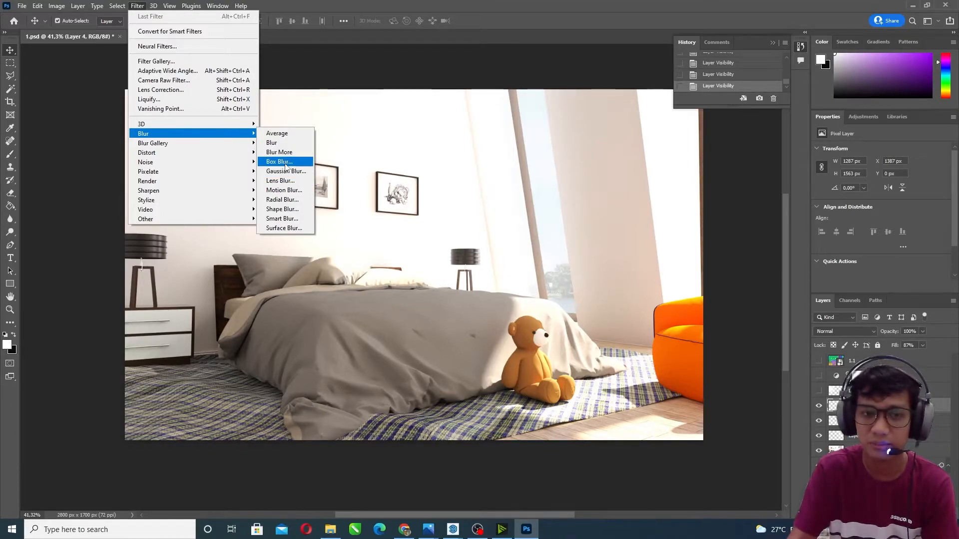
click(439, 73)
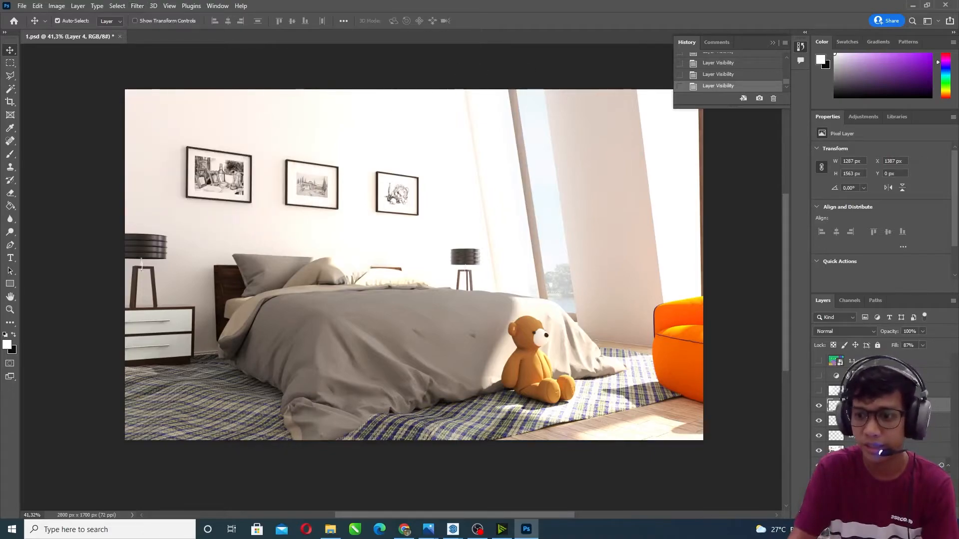
- Select Layer 5 and compare the render with and without its white overlay
click(833, 390)
click(819, 391)
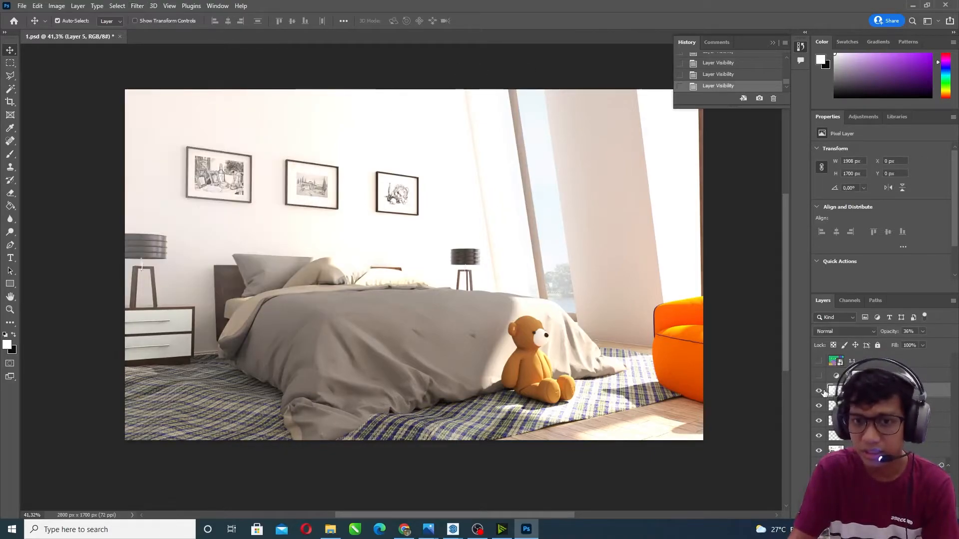
click(818, 391)
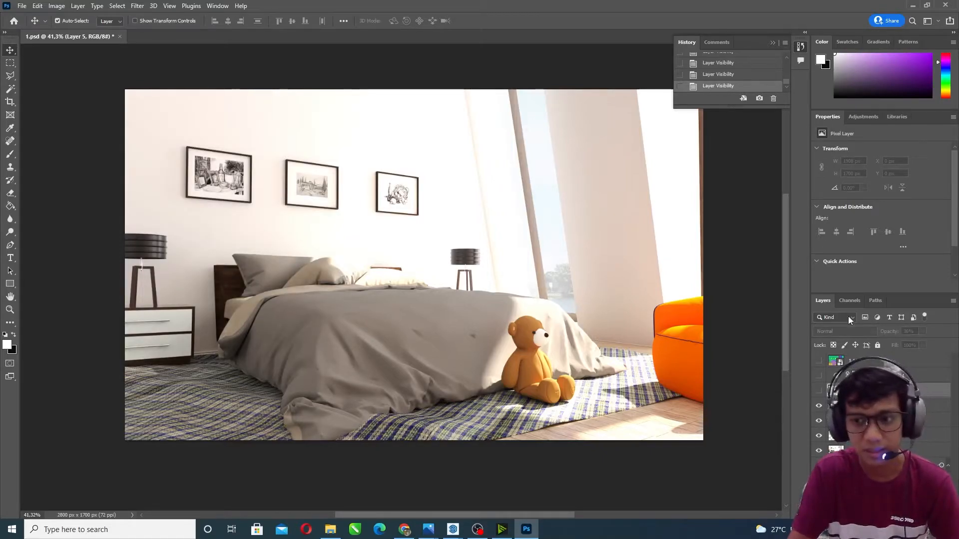
- On a new layer, paint a large soft white brush spot over the first wall picture and lower the layer's opacity to 35%
key(b)
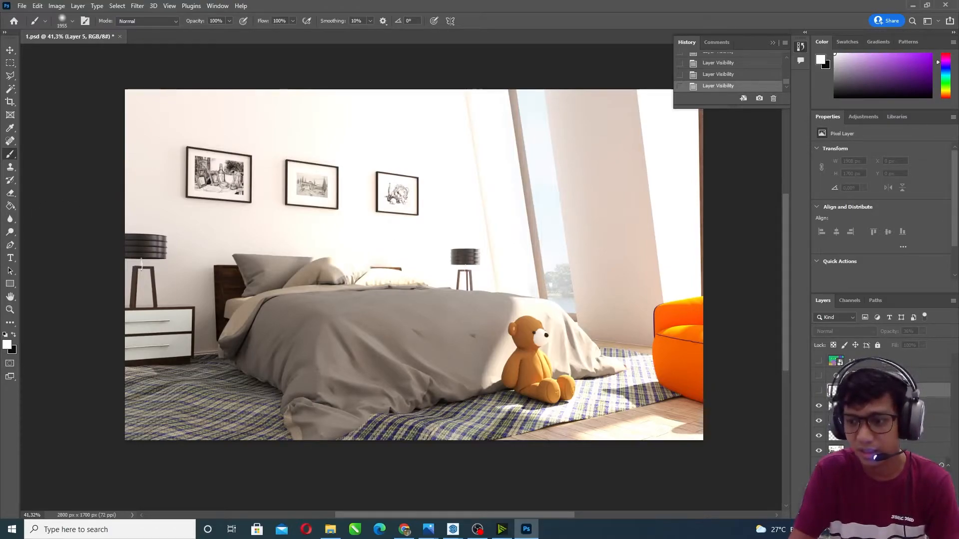
key(ctrl+shift+alt+n)
mouse_move(234, 196)
alt+right_down()
mouse_move(161, 188)
mouse_move(228, 210)
mouse_move(178, 182)
mouse_move(208, 188)
mouse_move(125, 178)
mouse_move(172, 181)
mouse_move(148, 181)
alt+right_up()
click(201, 173)
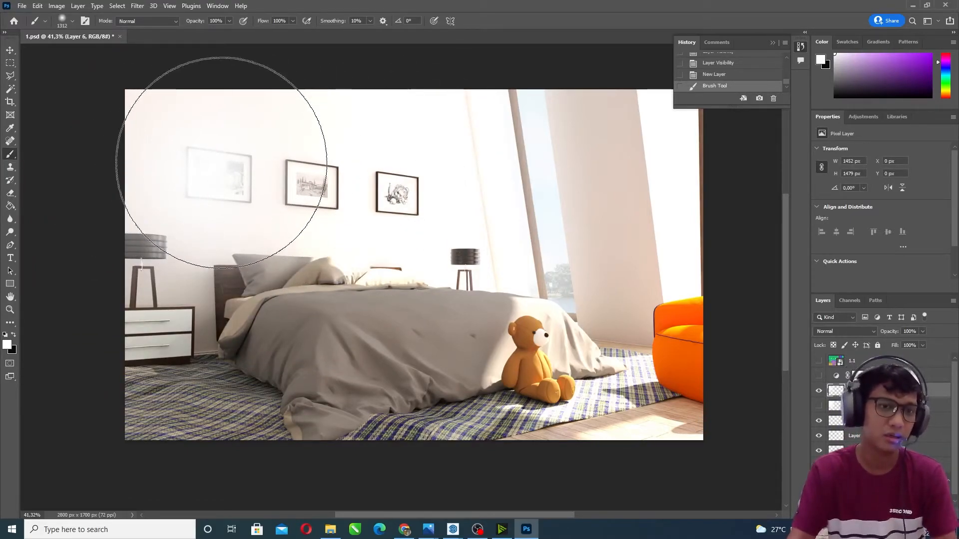
drag(923, 332, 893, 342)
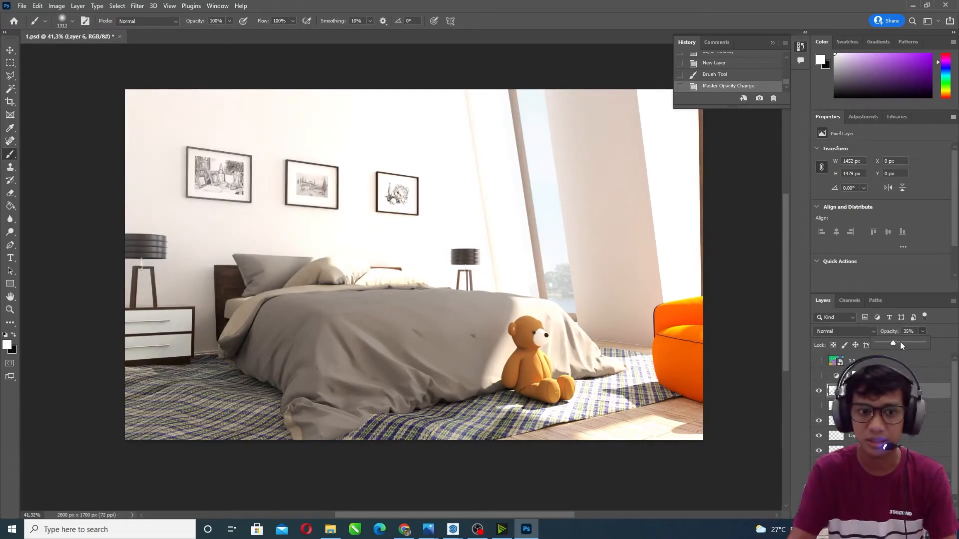
- Switch to the Move tool, then hide and delete the layer with the white brush spot
click(10, 50)
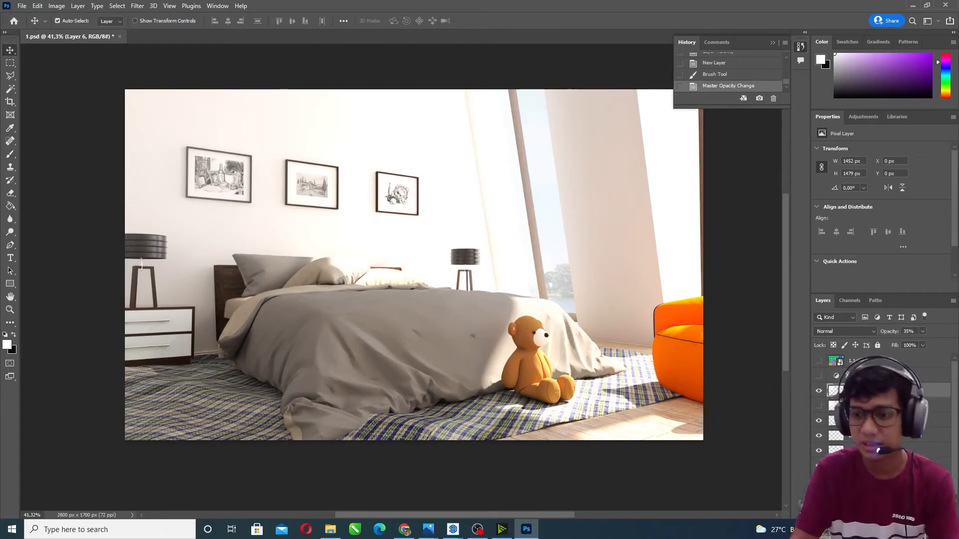
click(818, 390)
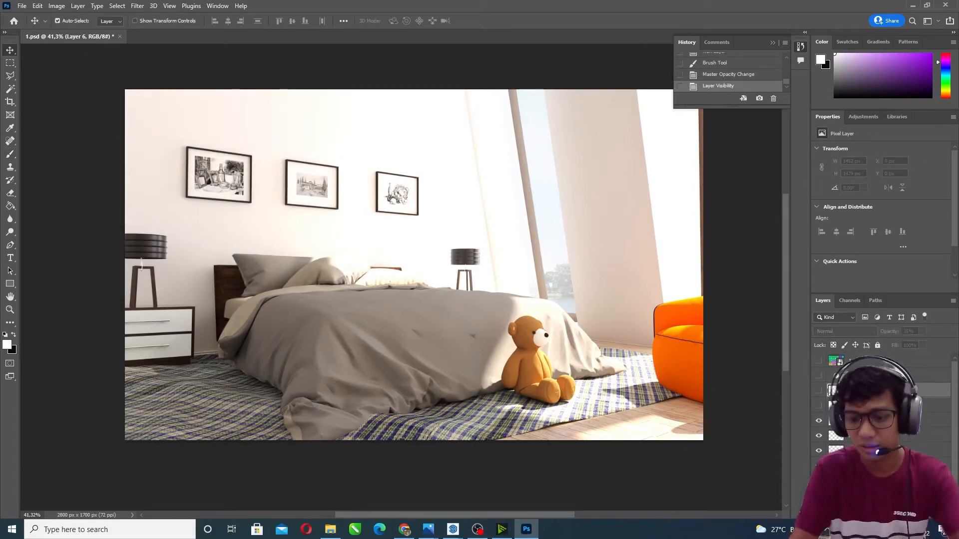
key(Delete)
- Check Layer 4 off and on again, and show the white overlay of Layer 5
click(819, 406)
click(819, 406)
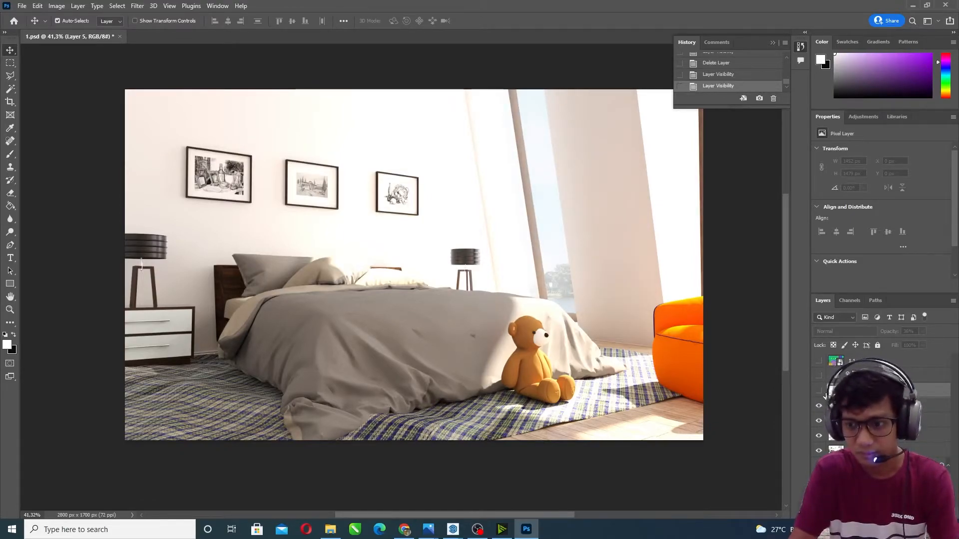
click(819, 391)
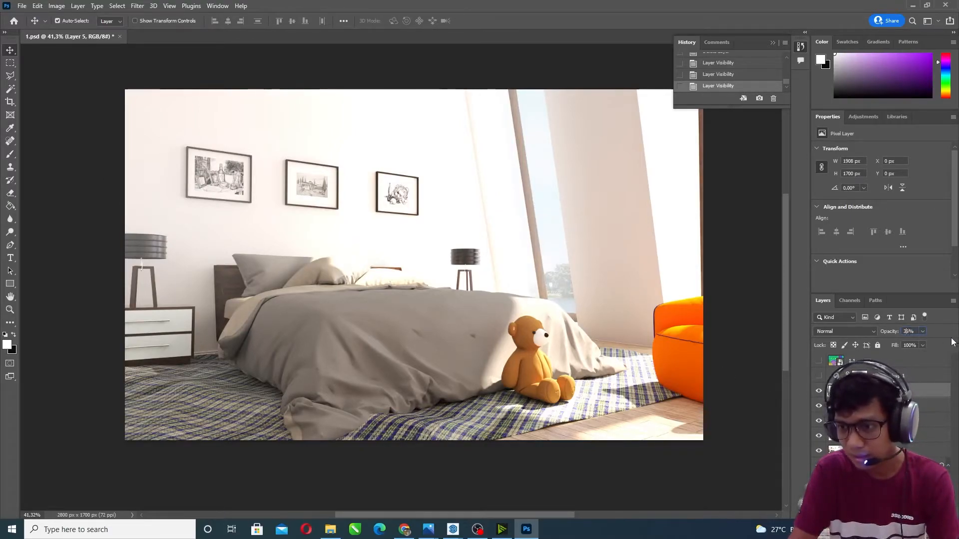
click(924, 332)
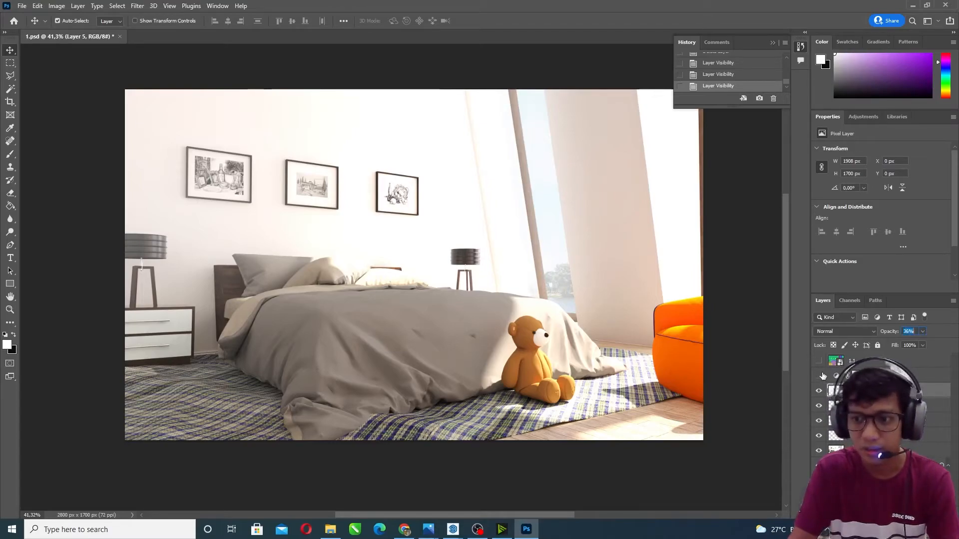
- Select the Color Lookup 1 layer, preview its effect on the render and view the available adjustment layer types
click(859, 376)
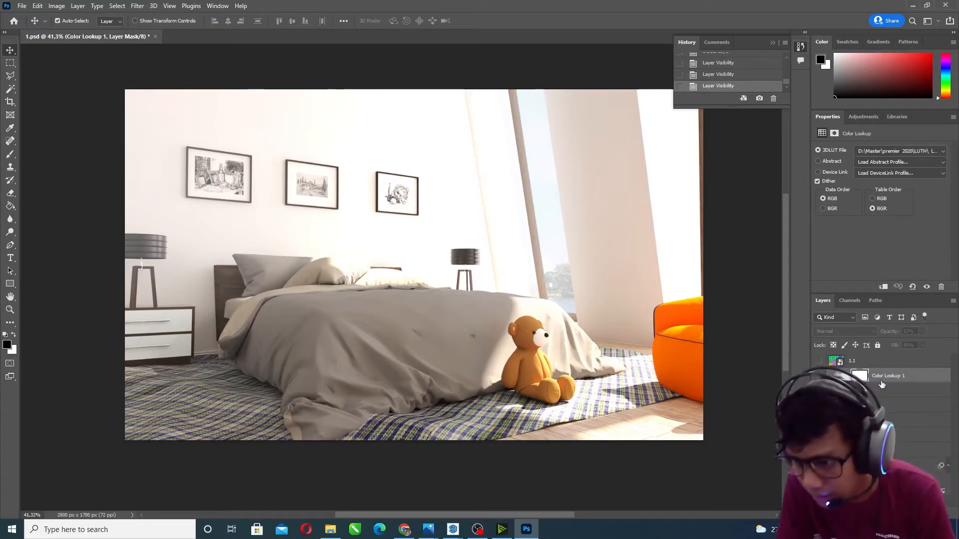
click(820, 377)
click(819, 378)
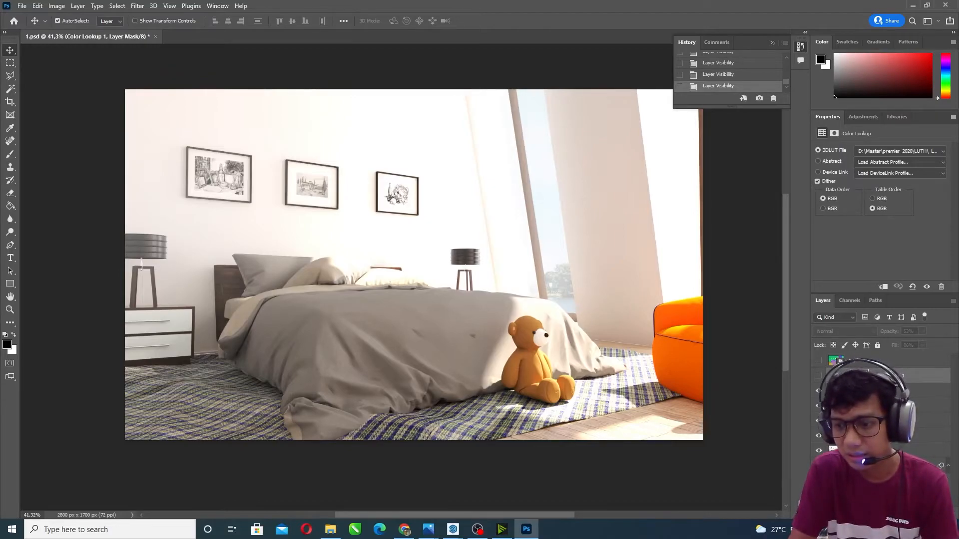
click(898, 513)
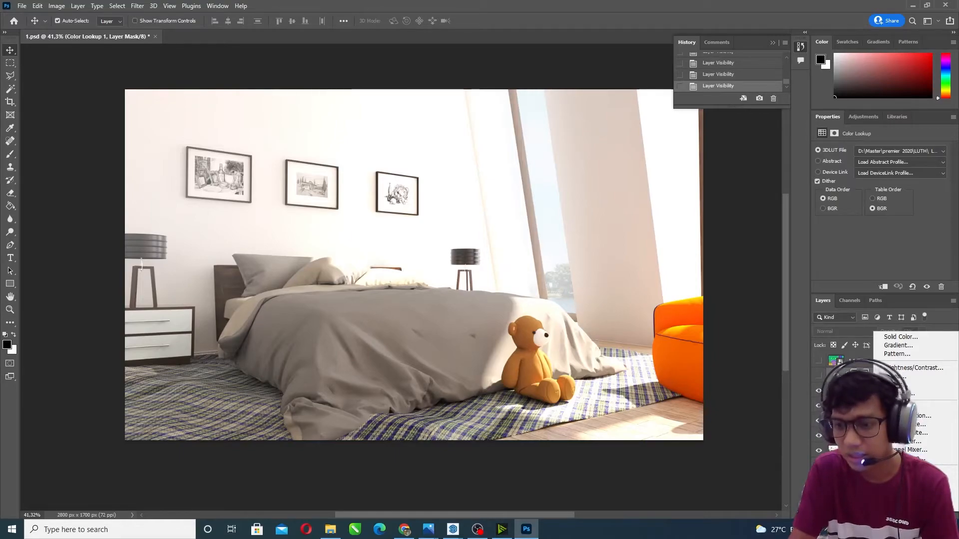
key(Escape)
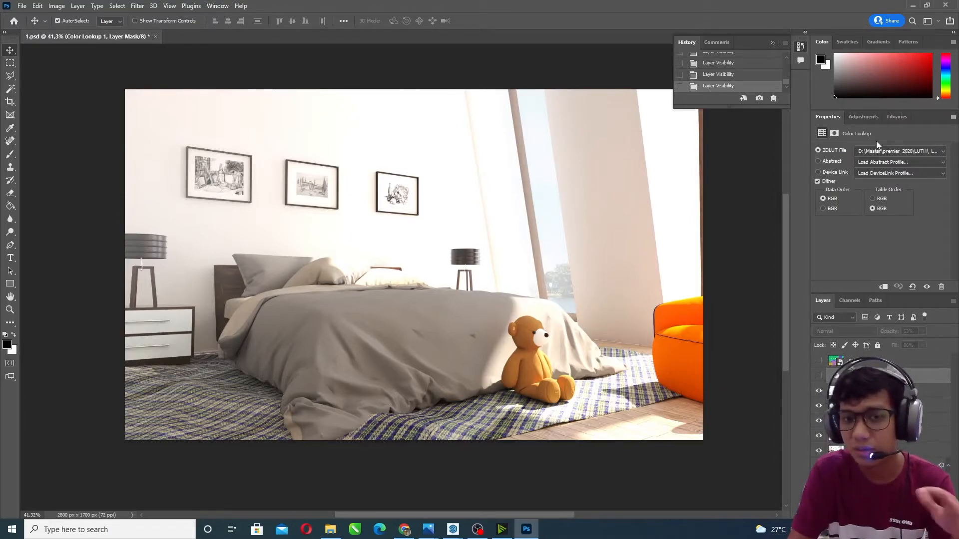
- Start loading a 3D LUT file for the Color Lookup adjustment and open the Master folder on drive D
click(887, 150)
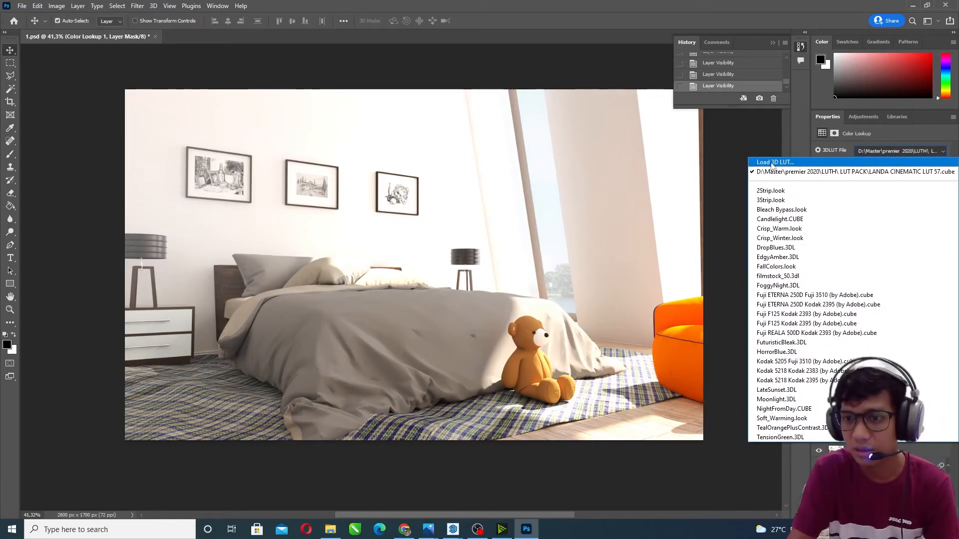
click(773, 164)
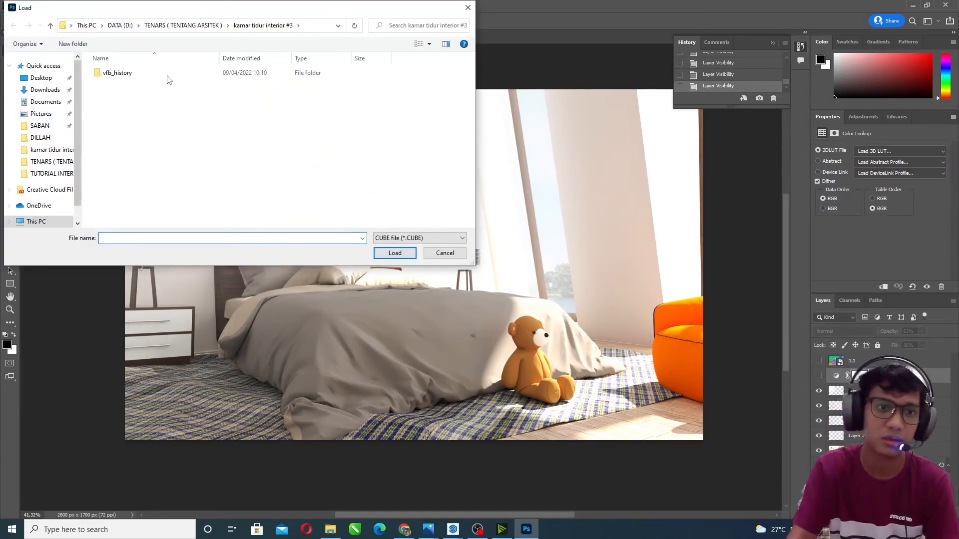
scroll(76, 180, down, 1)
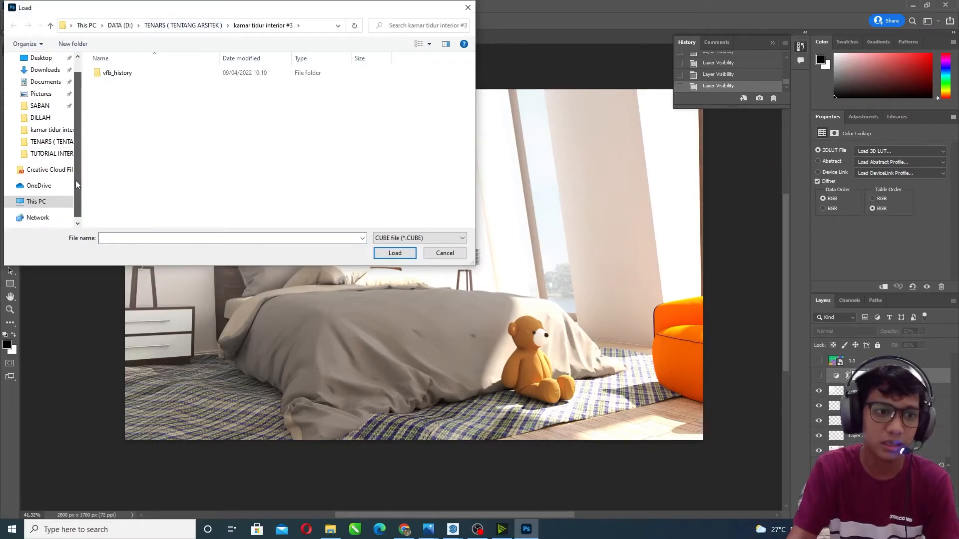
click(41, 204)
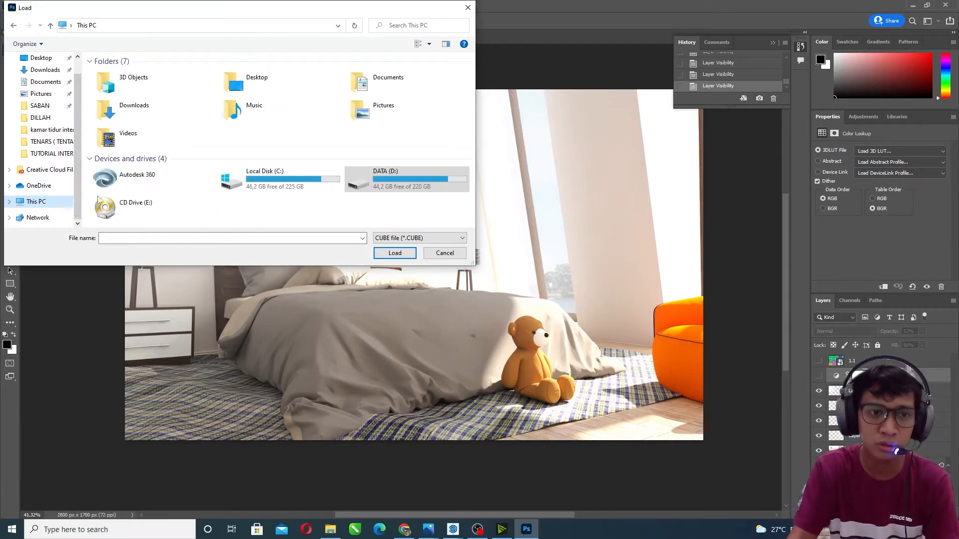
double_click(408, 175)
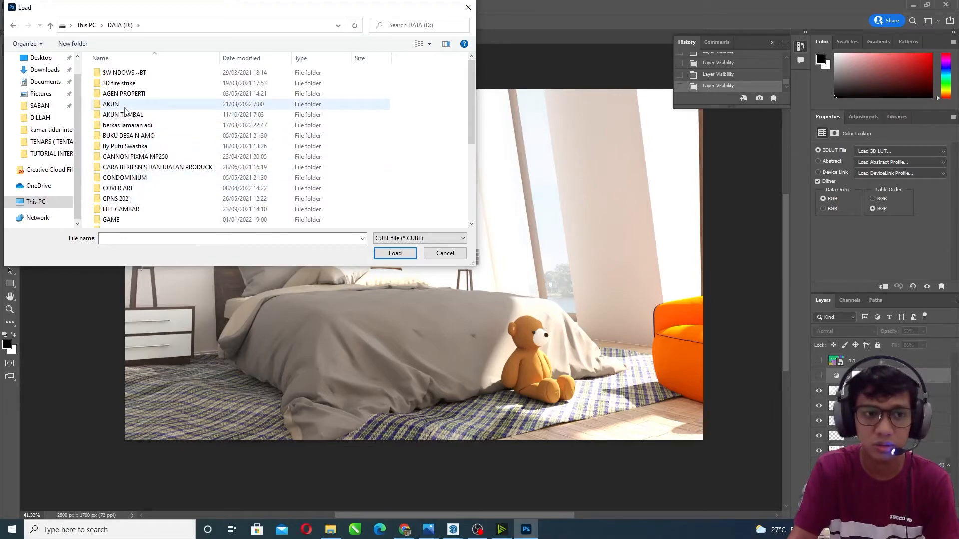
click(133, 201)
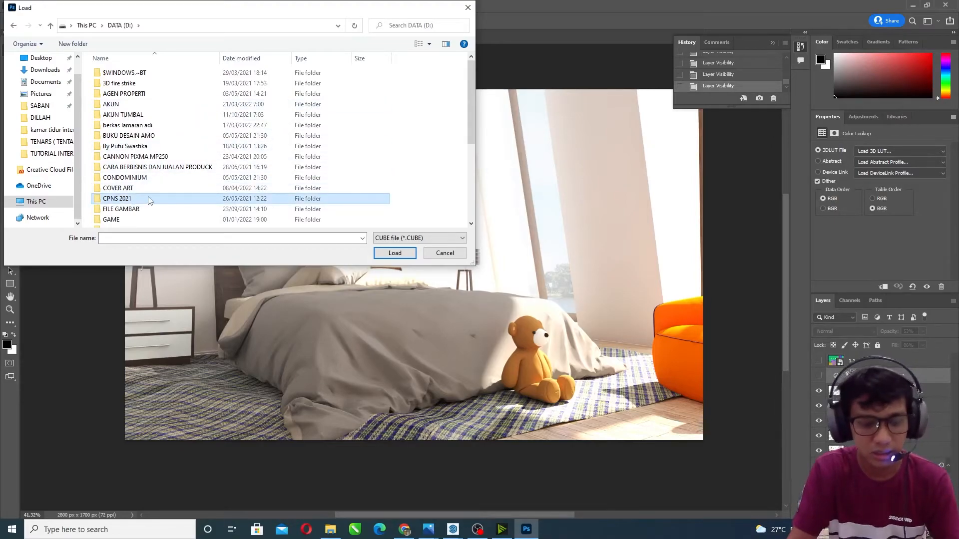
key(m)
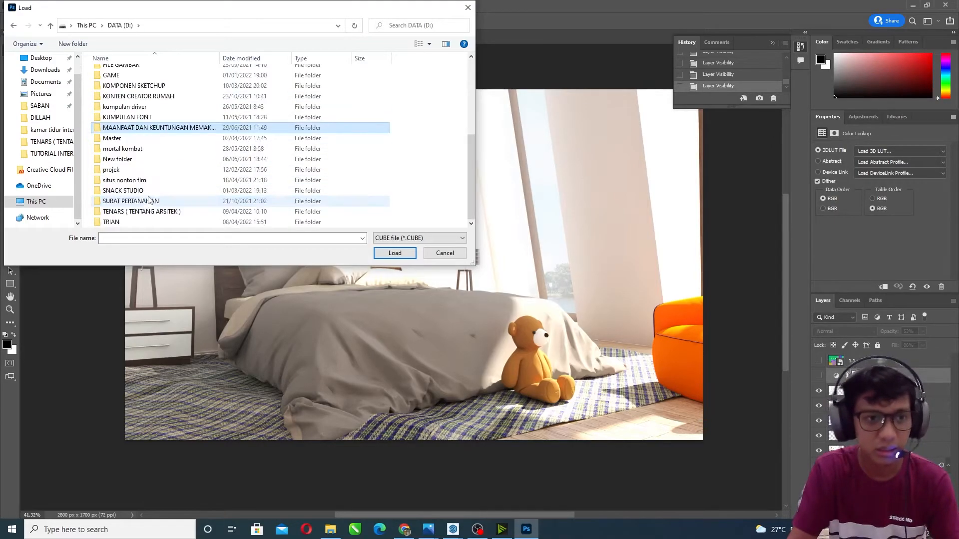
click(124, 140)
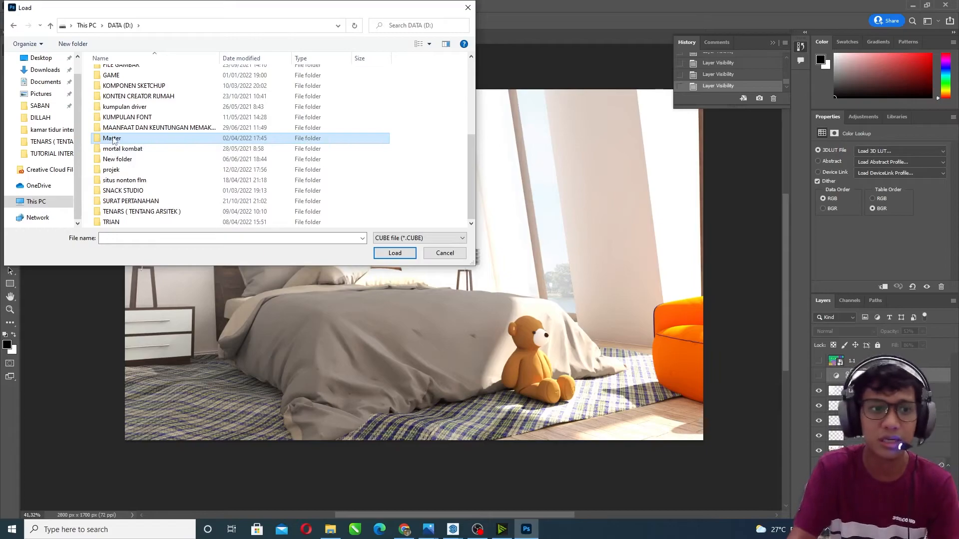
double_click(114, 140)
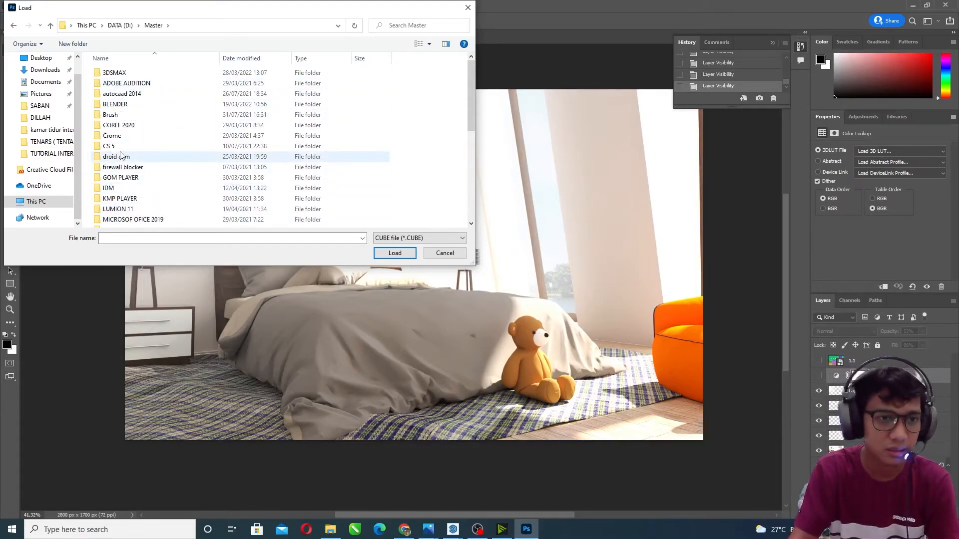
- Open the LUT PACK folder under premier 2020\LUTH and look through its LANDA CINEMATIC LUT cube files
click(120, 117)
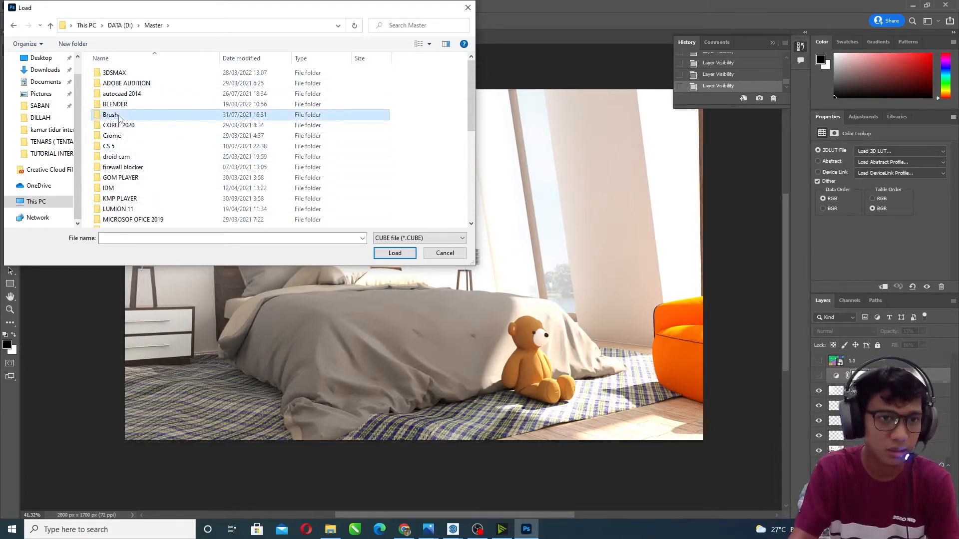
click(128, 167)
scroll(132, 170, down, 5)
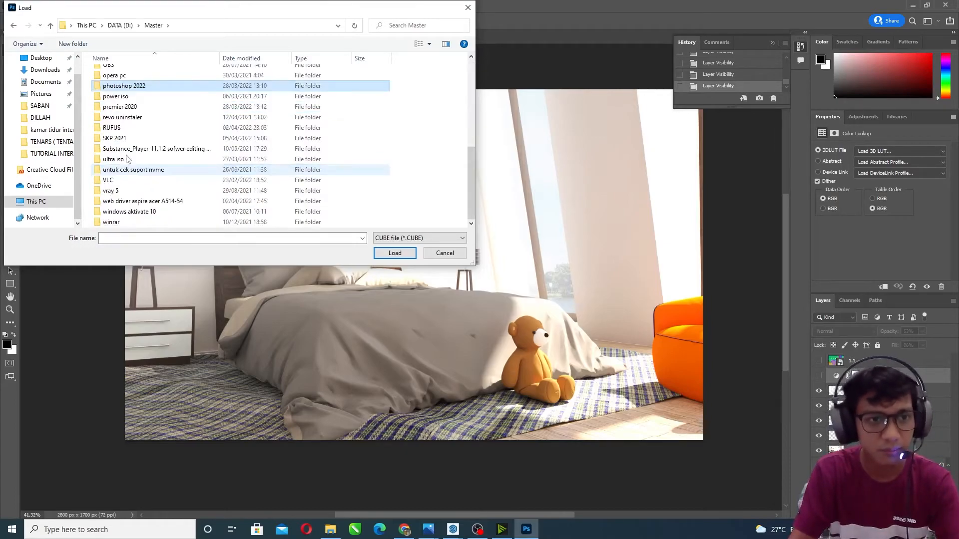
click(131, 97)
double_click(133, 108)
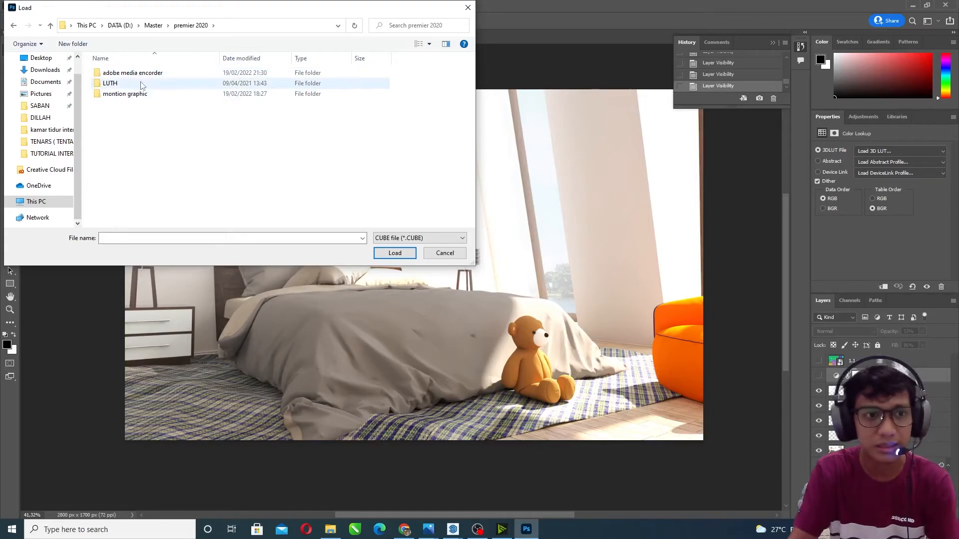
click(131, 84)
double_click(129, 84)
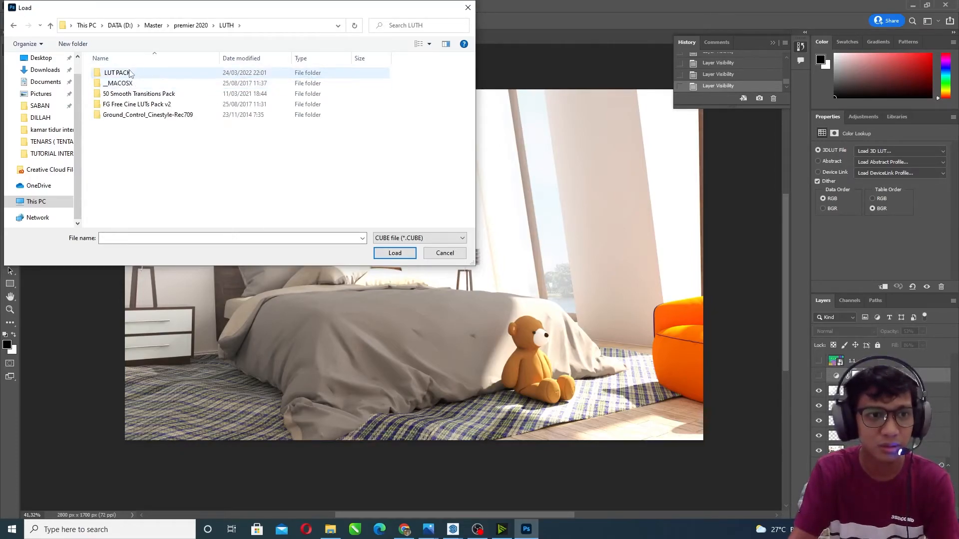
double_click(132, 74)
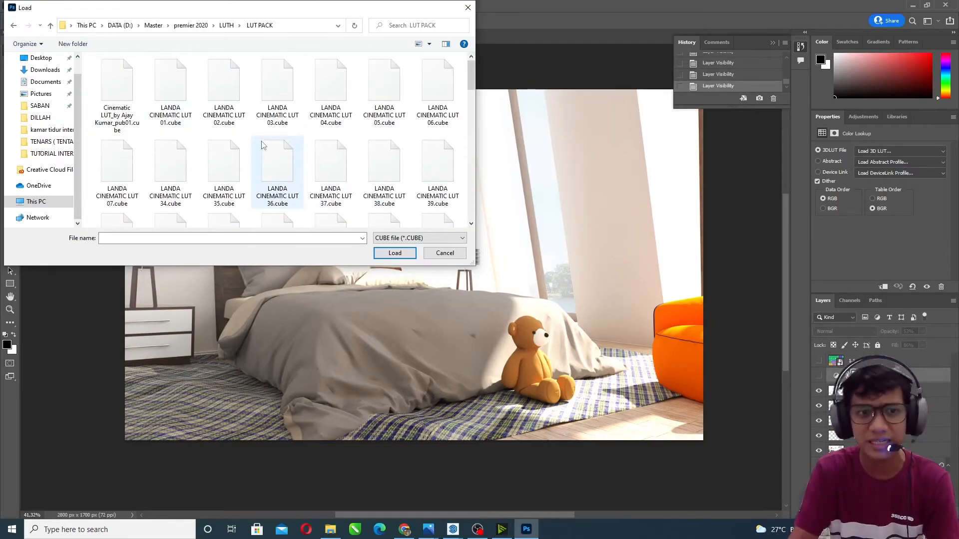
scroll(274, 143, down, 10)
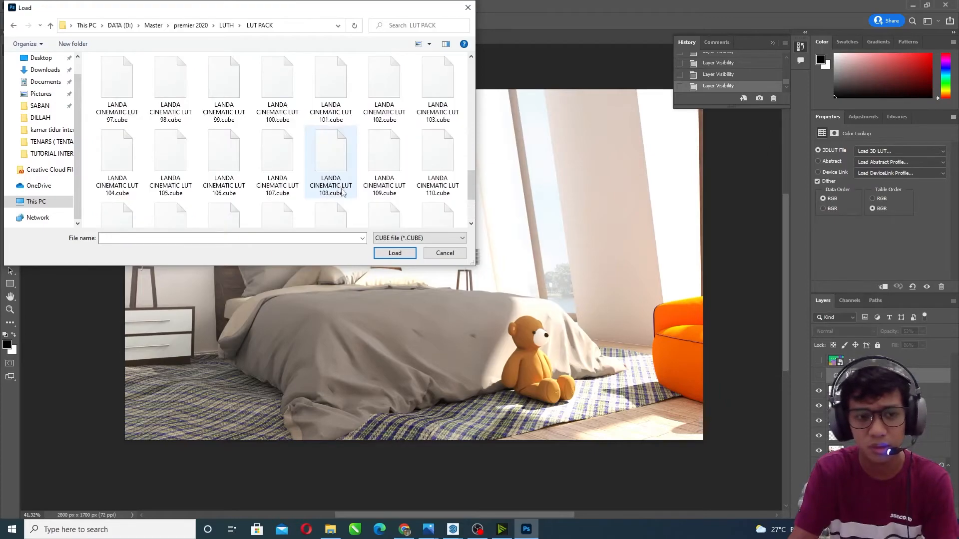
scroll(382, 193, up, 3)
scroll(382, 193, up, 10)
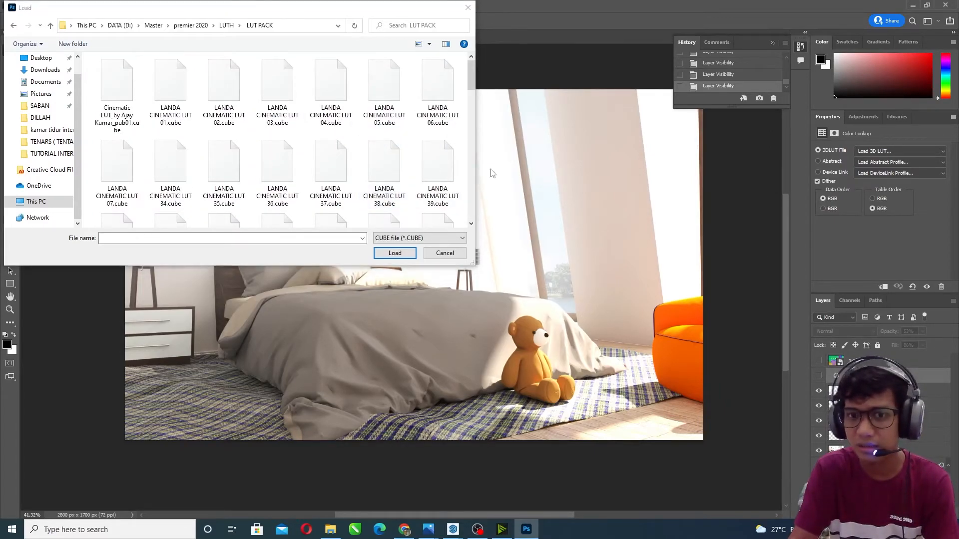
- Cancel loading a LUT file and look through the available 3DLUT presets without choosing one
key(Escape)
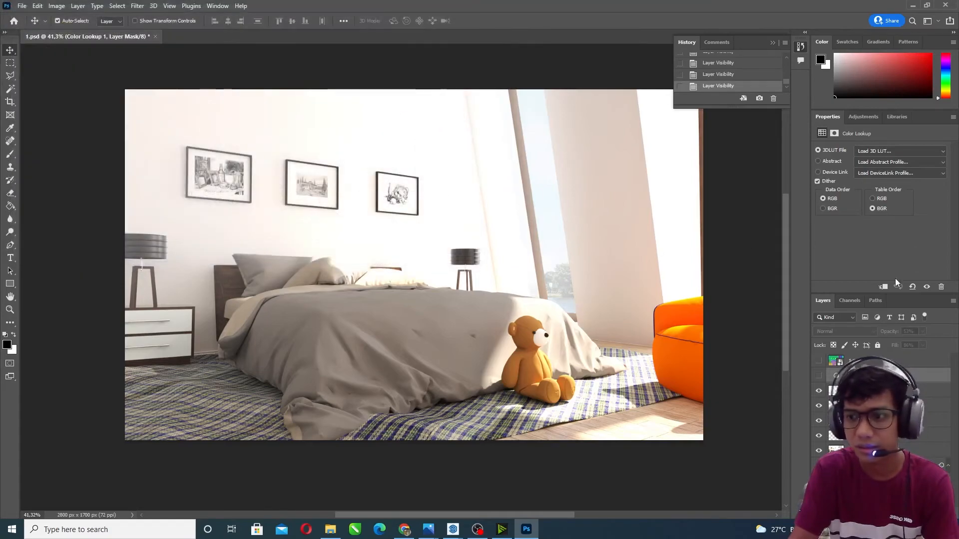
click(909, 150)
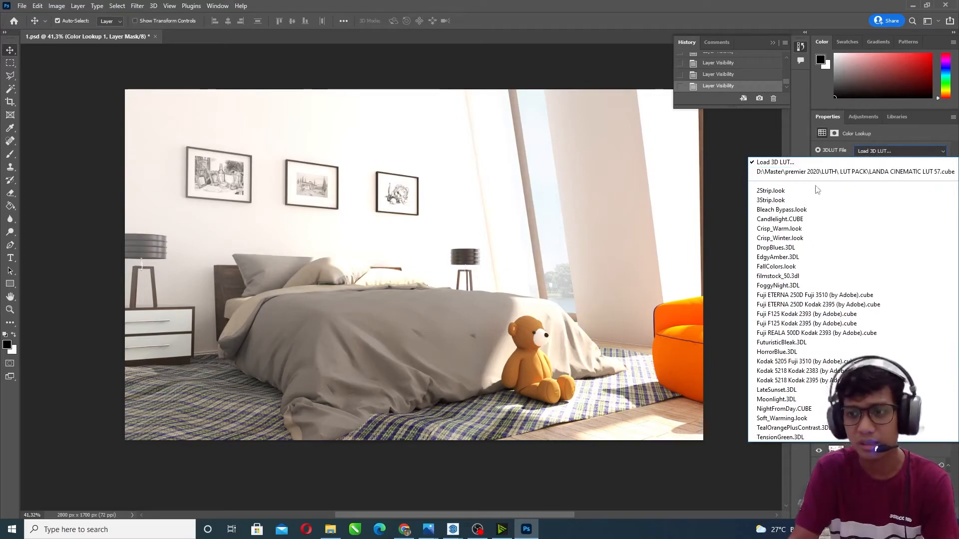
click(906, 130)
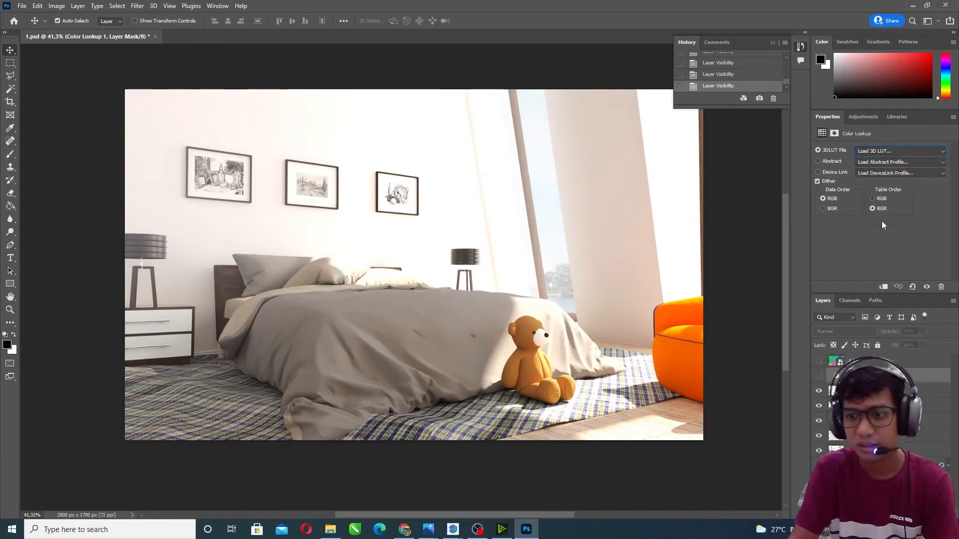
- Compare the render with the Color Lookup 1 layer on and off repeatedly, and leave the layer shown
click(820, 377)
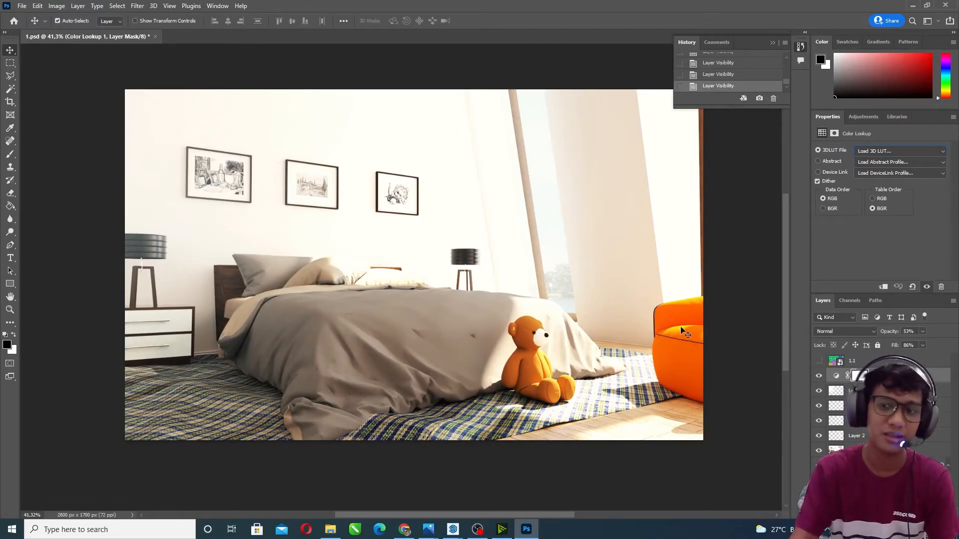
click(819, 377)
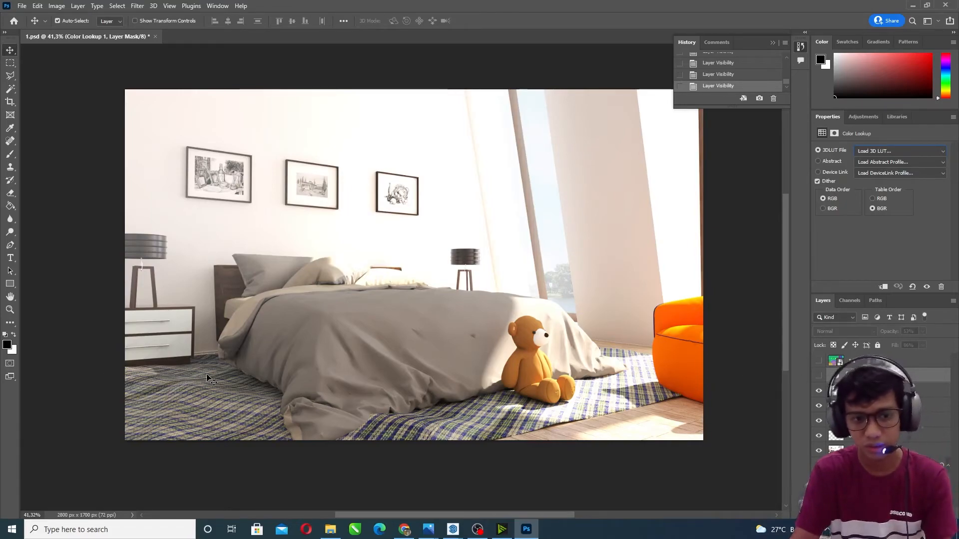
click(819, 377)
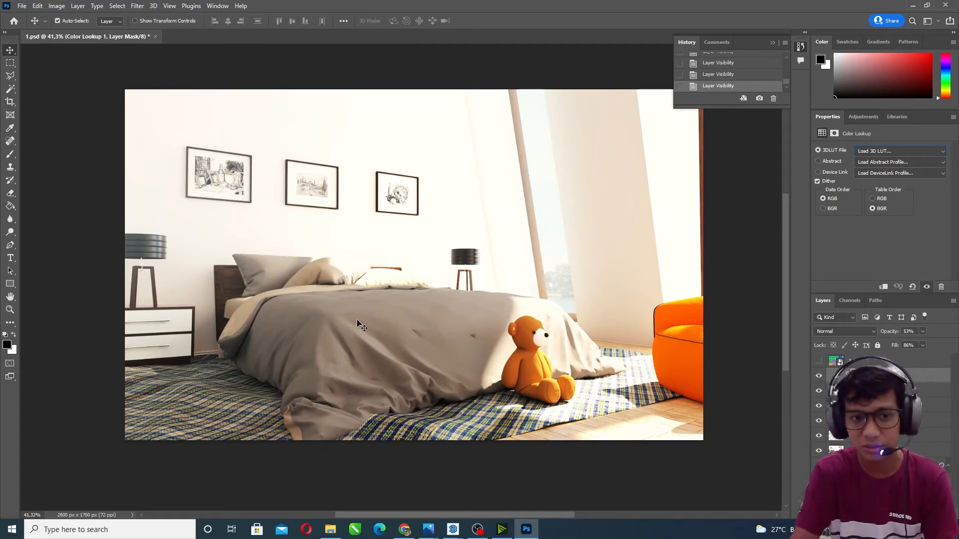
click(819, 376)
click(820, 375)
click(819, 375)
click(819, 376)
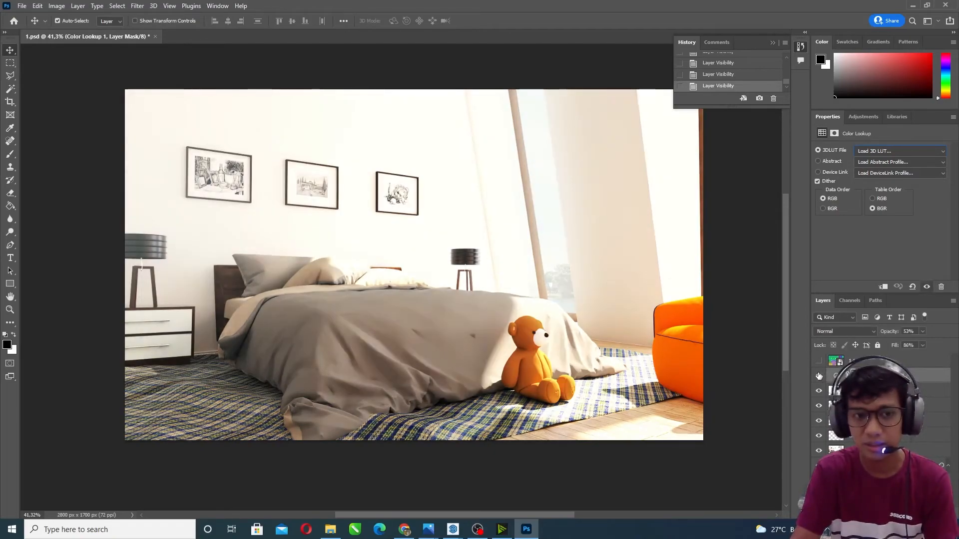
click(819, 375)
click(819, 376)
click(820, 377)
click(820, 376)
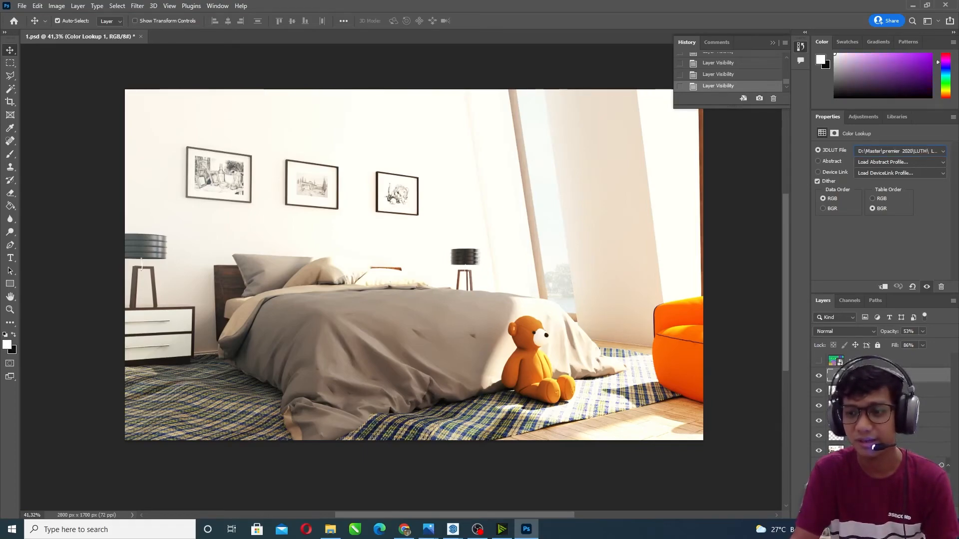
click(825, 379)
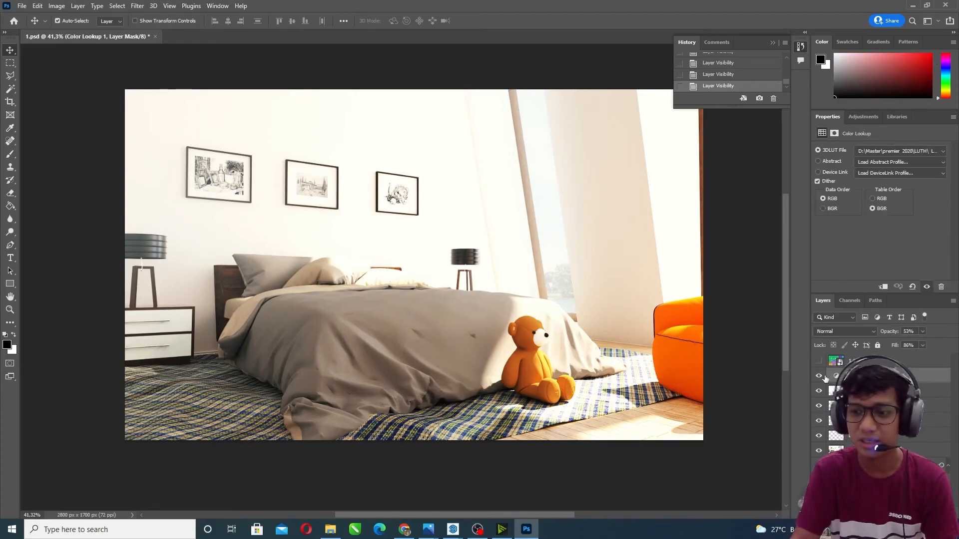
click(820, 376)
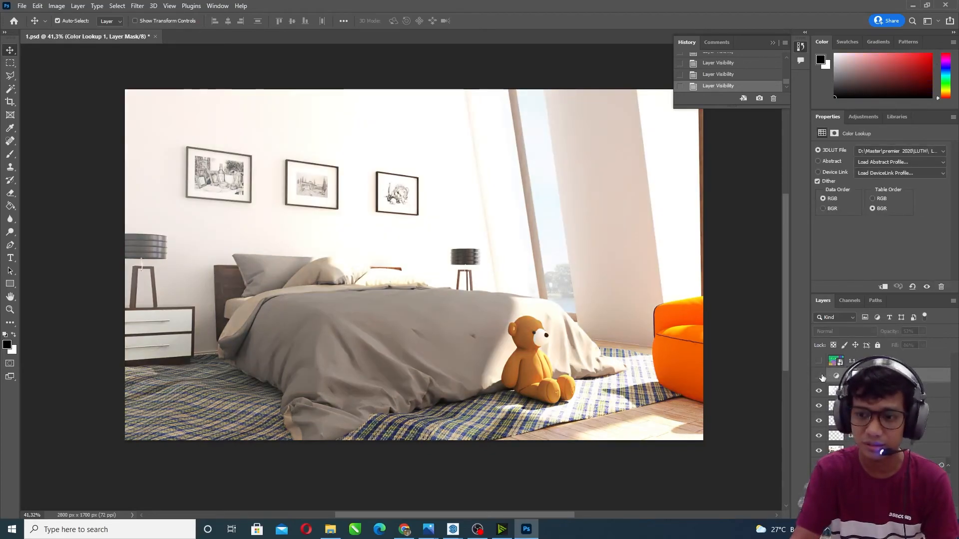
click(819, 376)
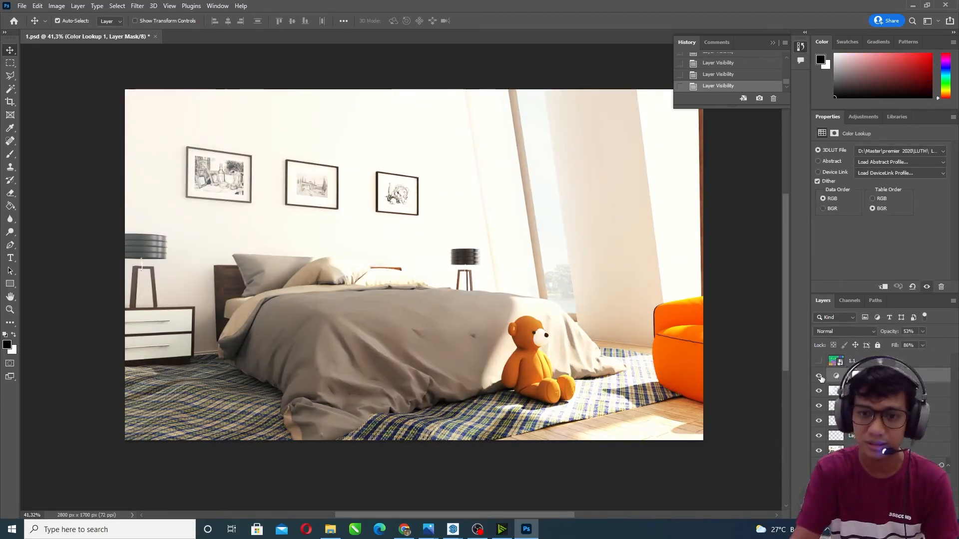
- Export the render as a 2800 x 1700 px JPG named 1.jpg into the TENARS ( TENTANG ARSITEK ) folder kamar tidur interior #3
click(22, 6)
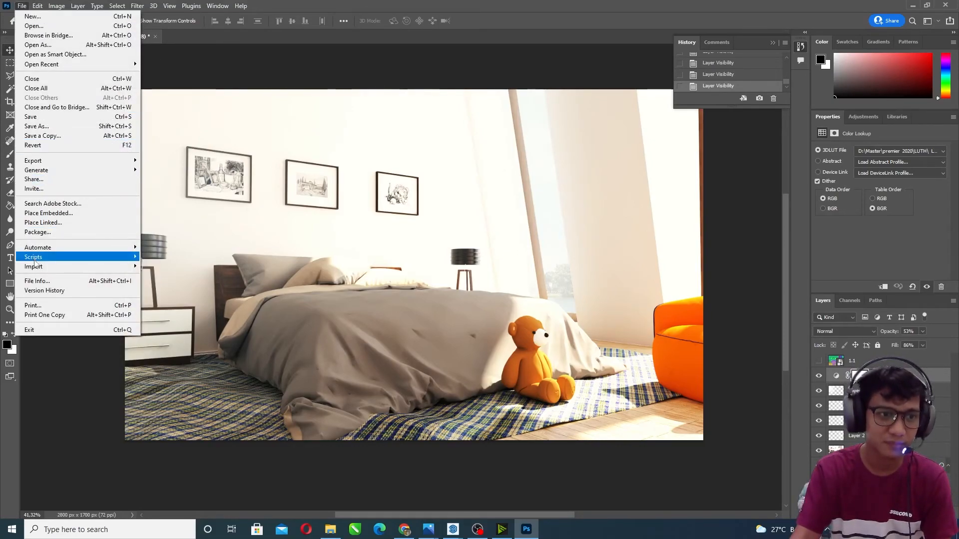
mouse_move(50, 160)
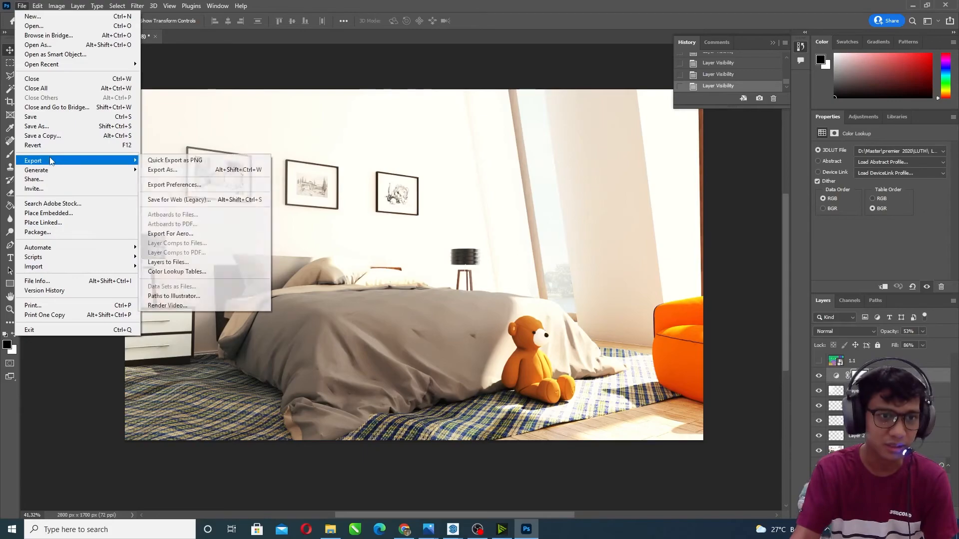
click(165, 170)
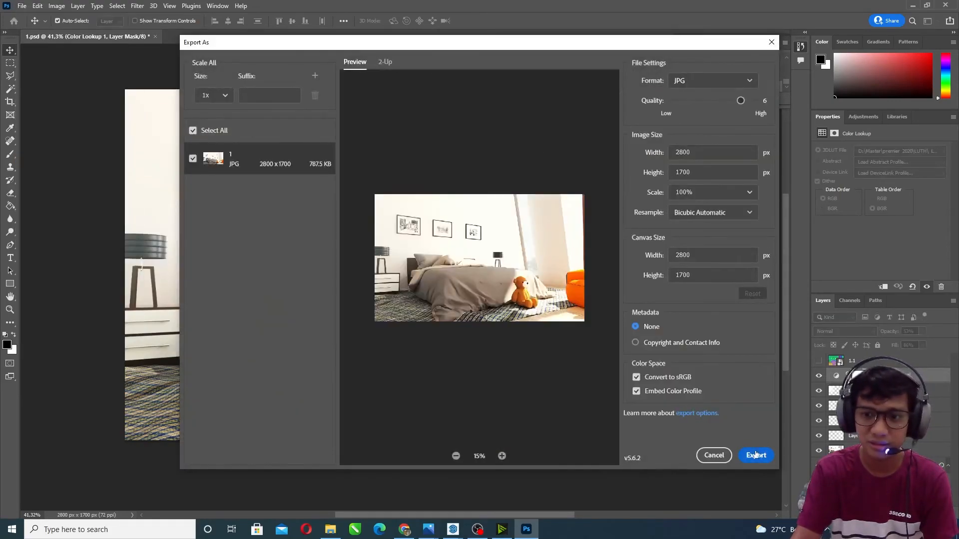
click(757, 455)
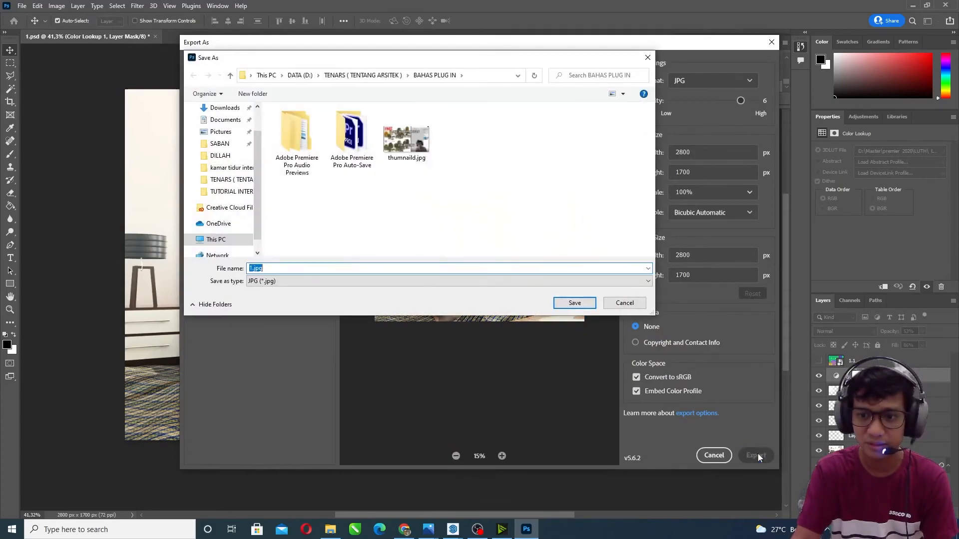
click(346, 75)
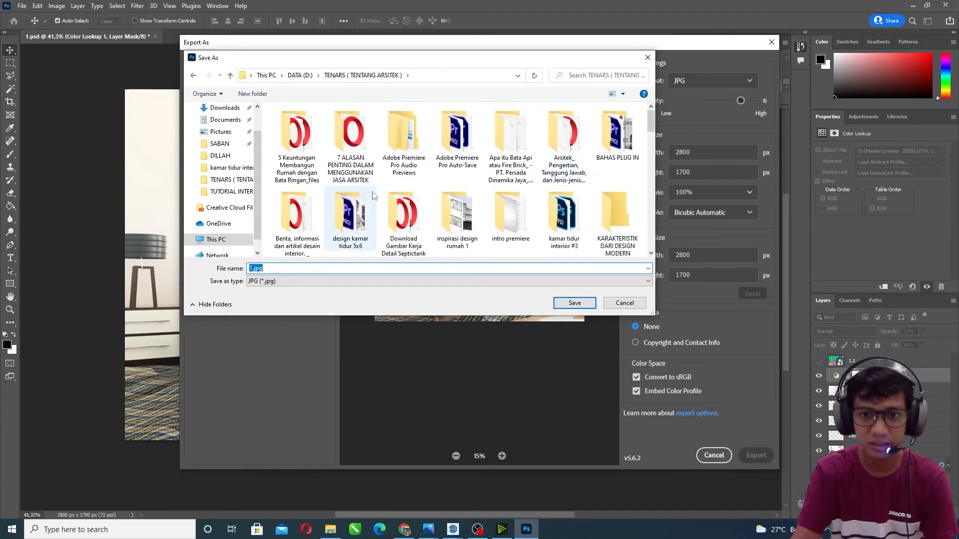
scroll(352, 182, down, 2)
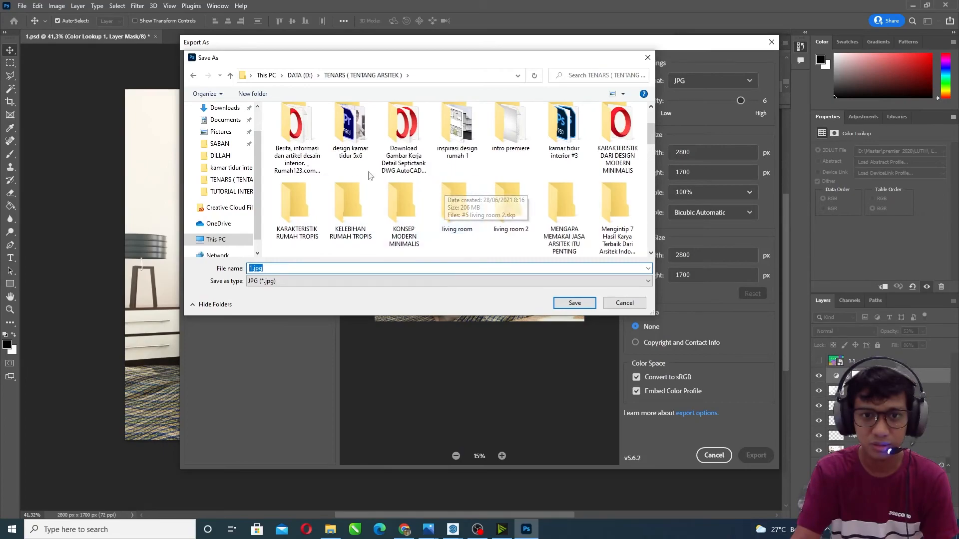
double_click(565, 129)
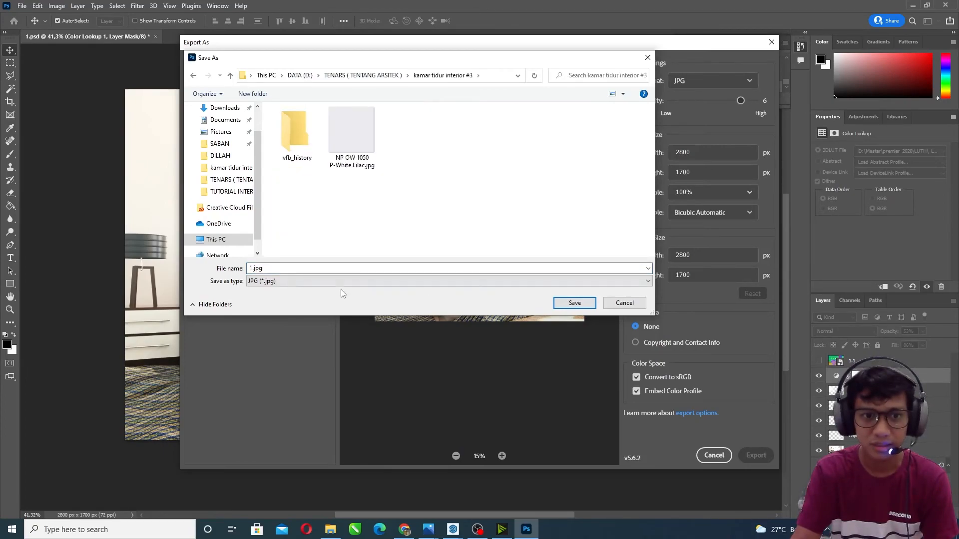
click(574, 303)
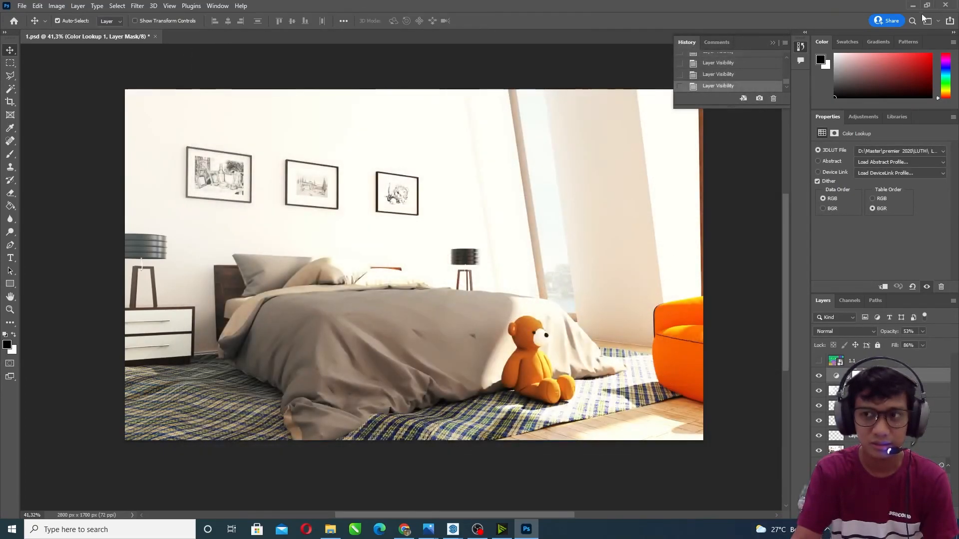
- Quit Photoshop without saving the changes to the PSD document
click(951, 9)
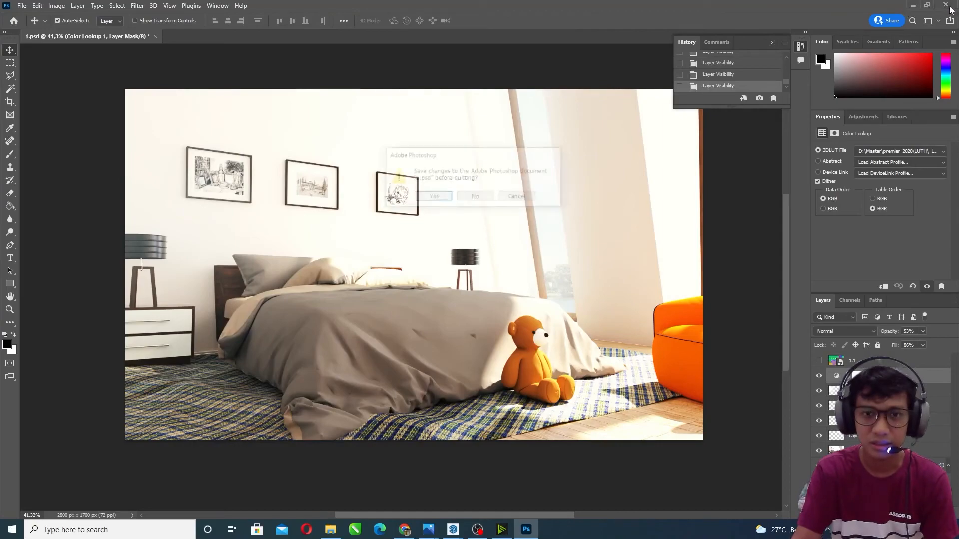
click(478, 197)
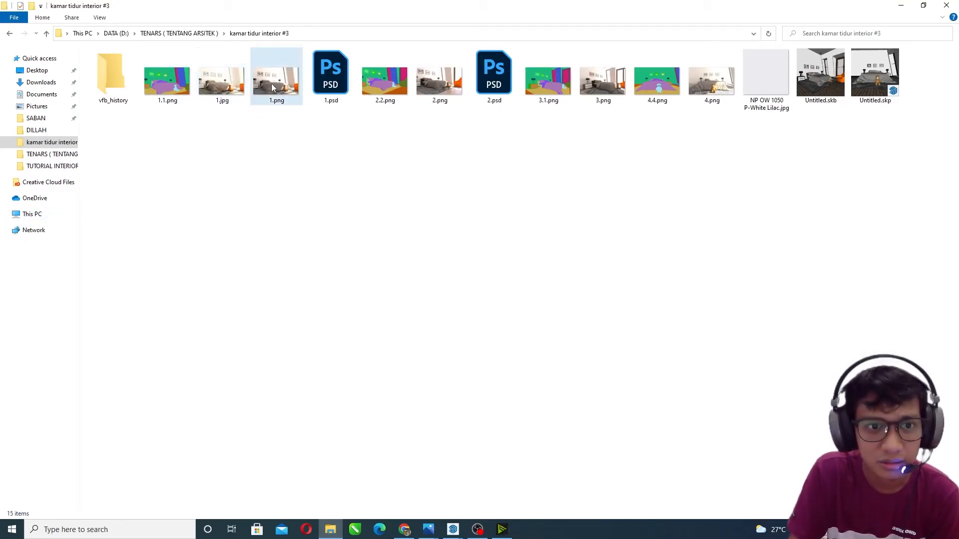
- Open the exported 1.jpg from kamar tidur interior #3 in Photos and inspect the bed and wall pictures up close
double_click(218, 85)
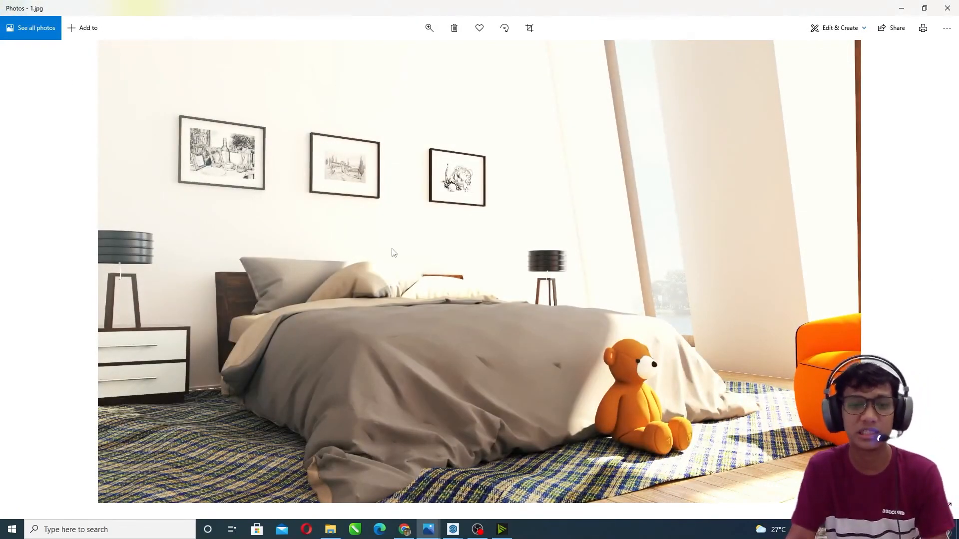
scroll(367, 243, up, 2)
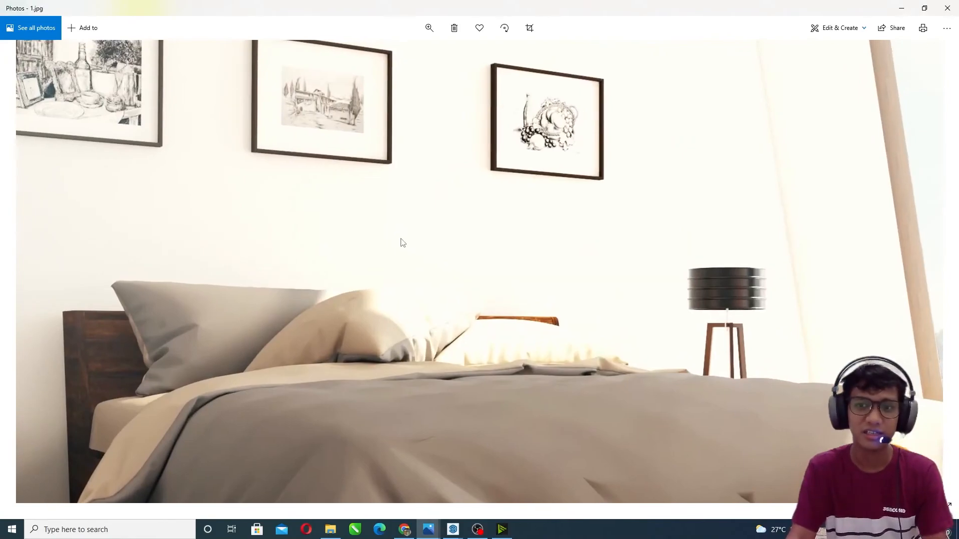
scroll(402, 244, down, 3)
scroll(443, 243, up, 1)
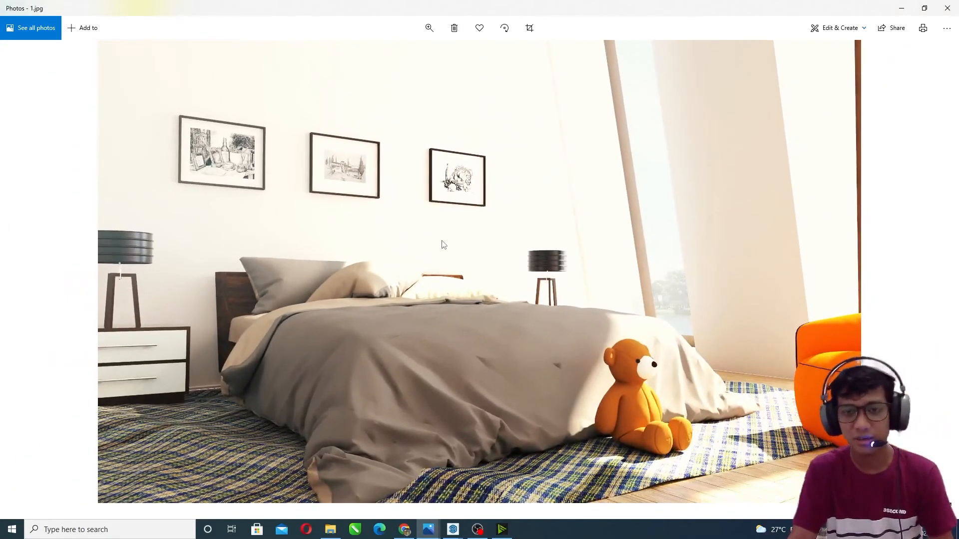